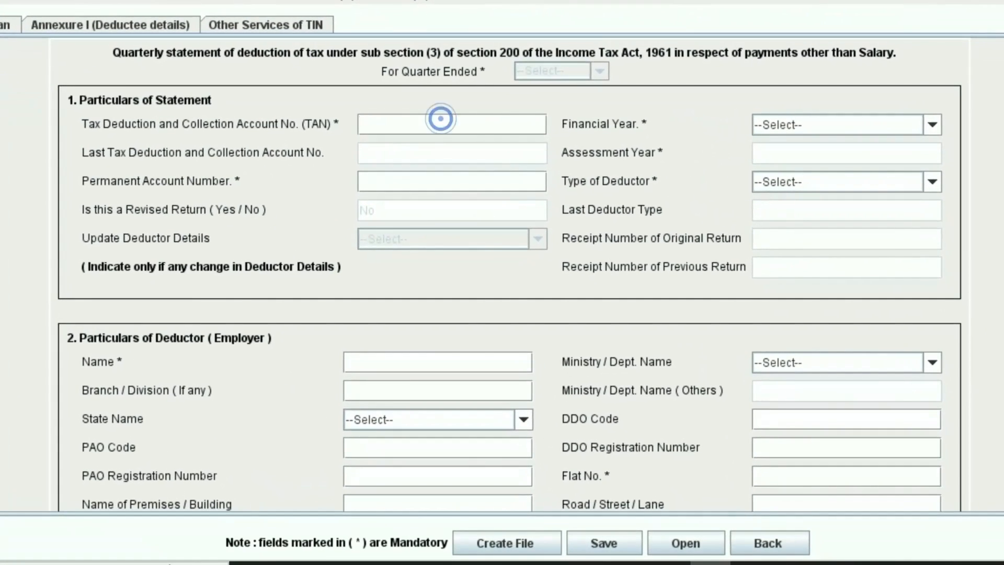
Enter the deductor's TAN, choose 2023-2024 as the financial year, and dismiss the quarter warning
{"action": "left_click", "coordinate": [441, 119]}
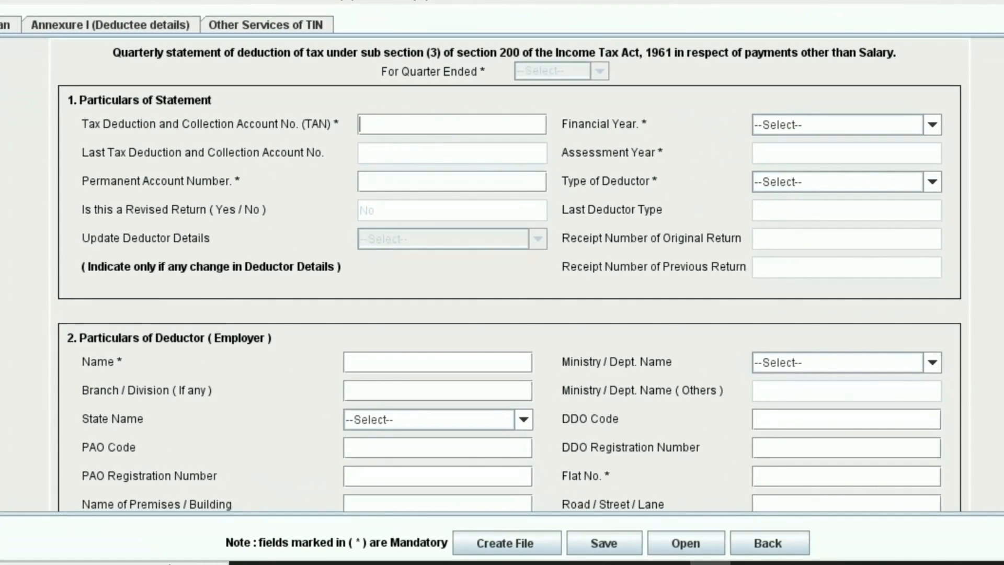
{"action": "left_click", "coordinate": [932, 125]}
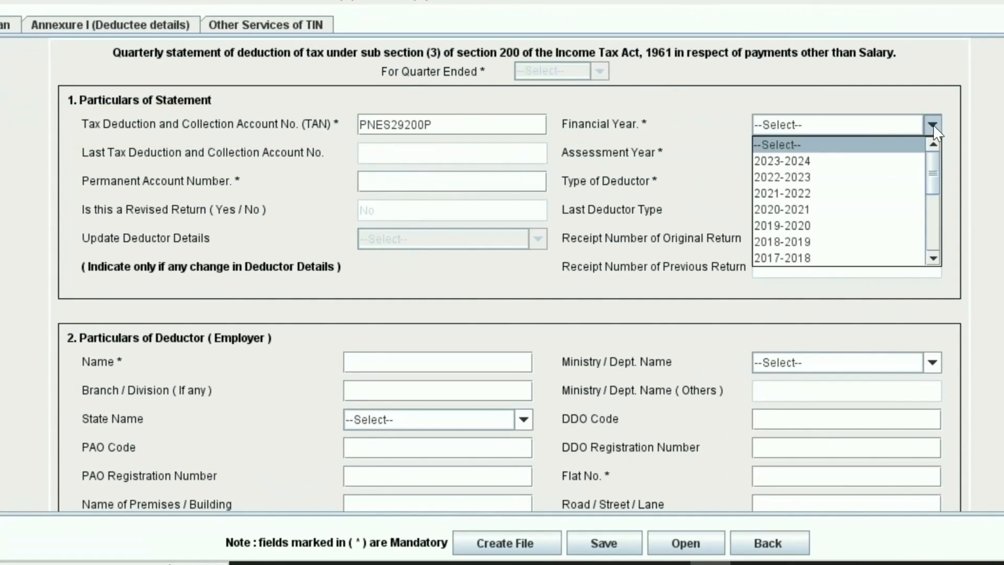
{"action": "left_click", "coordinate": [782, 176]}
{"action": "left_click", "coordinate": [795, 125]}
{"action": "left_click", "coordinate": [790, 161]}
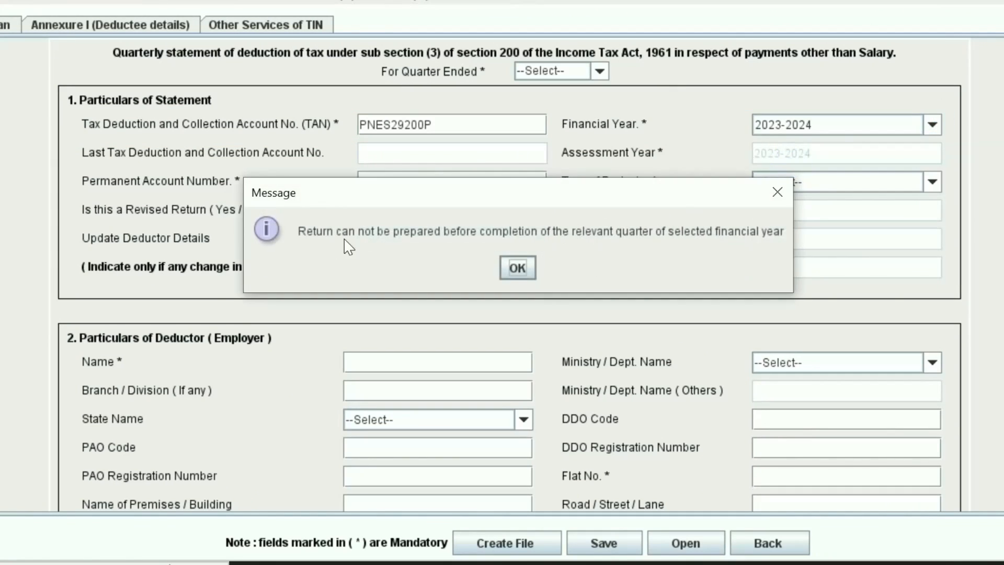
{"action": "left_click", "coordinate": [516, 269]}
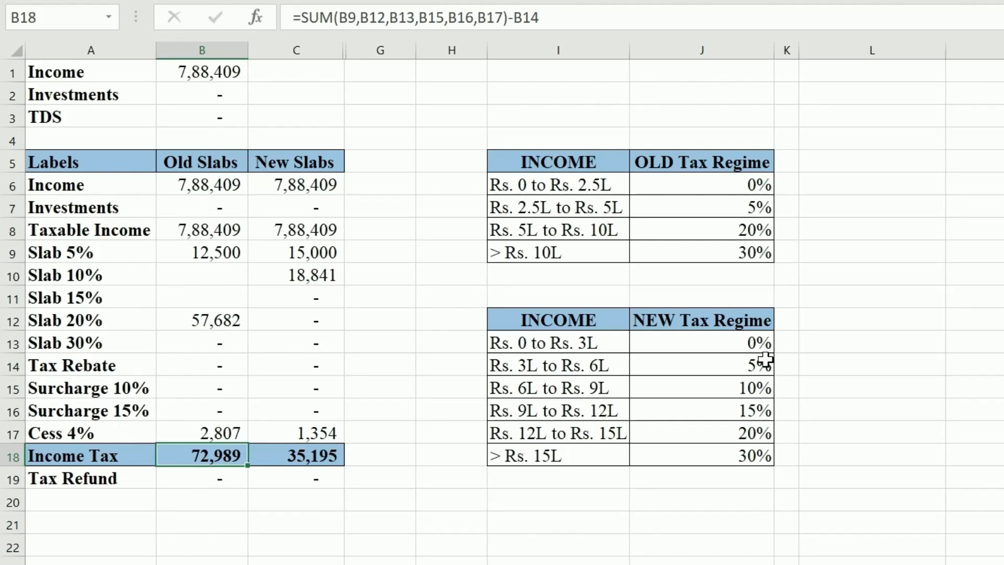
{"action": "left_click", "coordinate": [990, 433]}
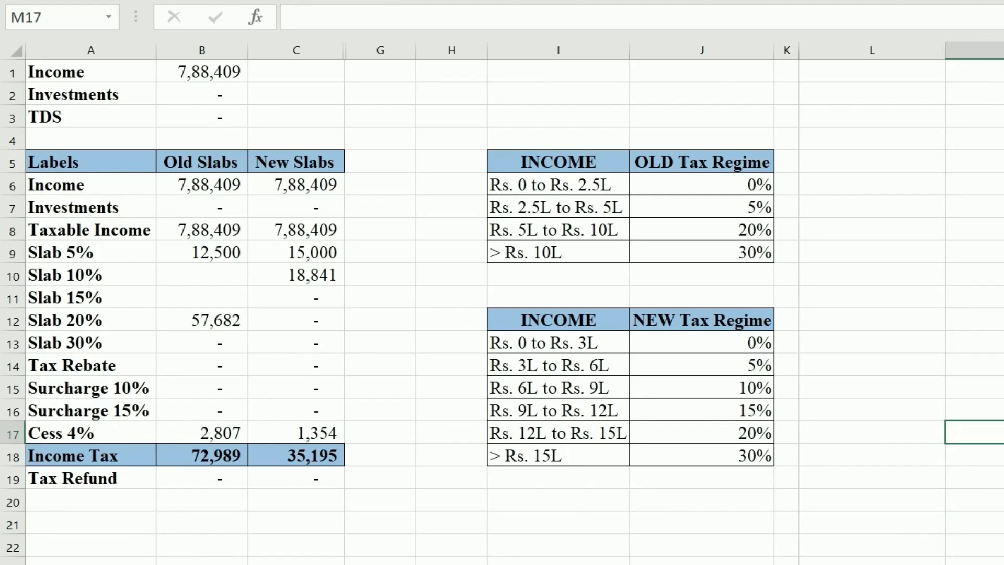
{"action": "key", "text": "Left"}
{"action": "key", "text": "Up"}
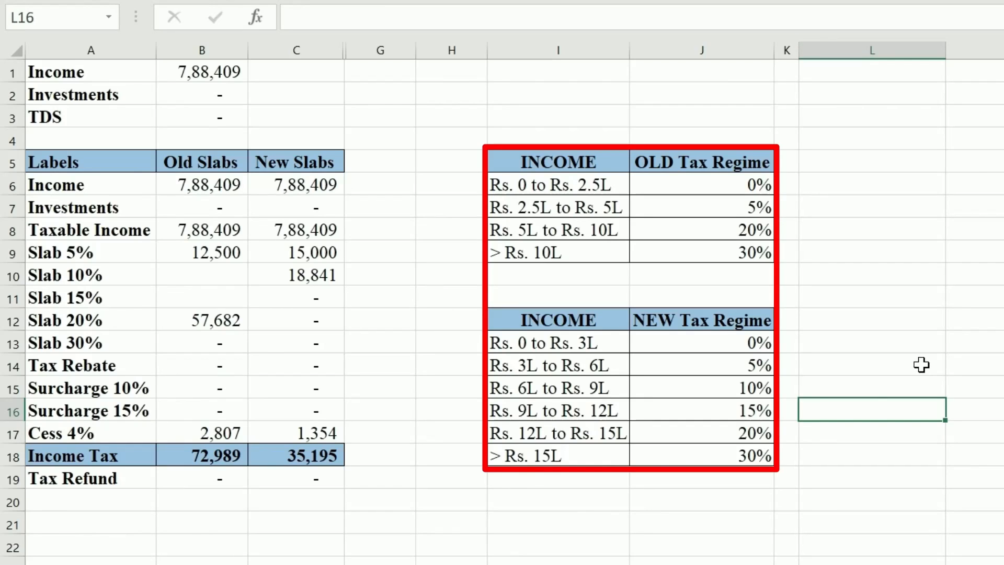
{"action": "left_click", "coordinate": [914, 185]}
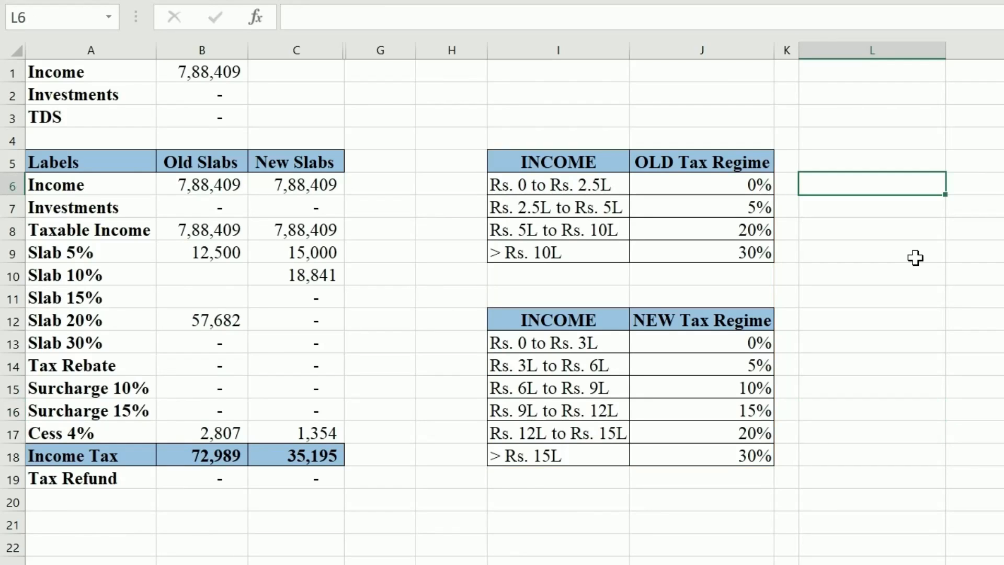
{"action": "key", "text": "Left"}
{"action": "key", "text": "Left"}
{"action": "key", "text": "Up"}
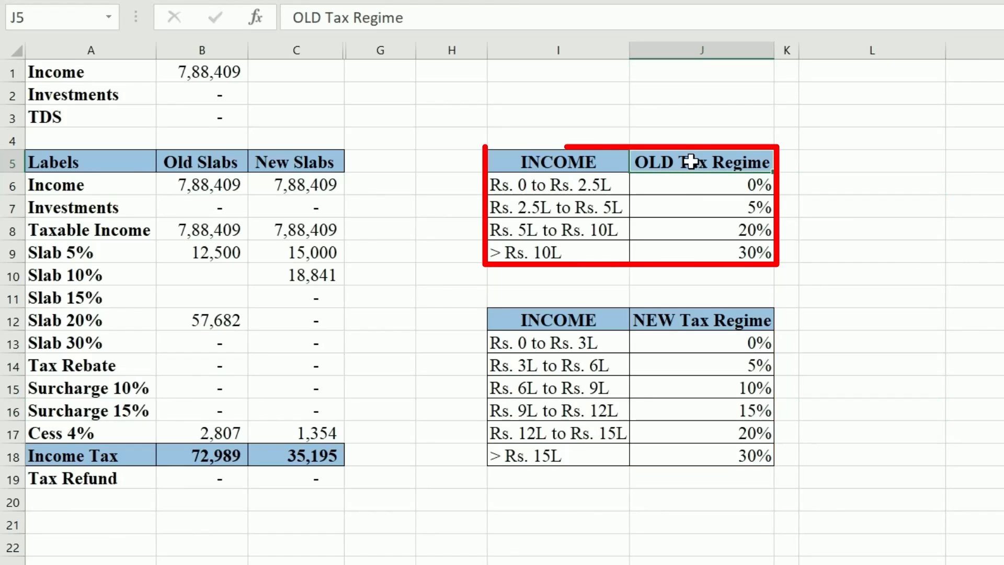
{"action": "left_click", "coordinate": [737, 321]}
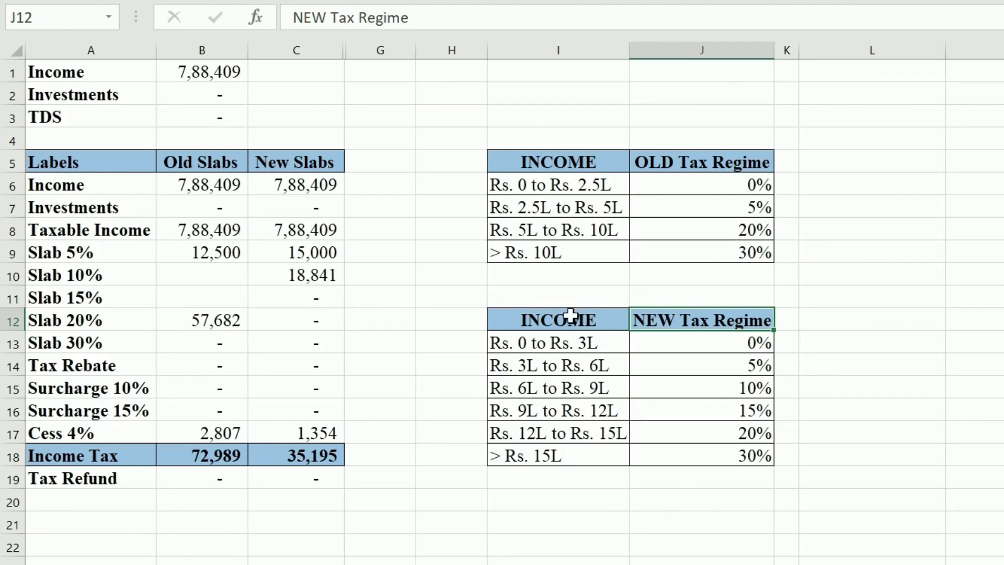
{"action": "left_click_drag", "start_coordinate": [544, 320], "coordinate": [717, 316]}
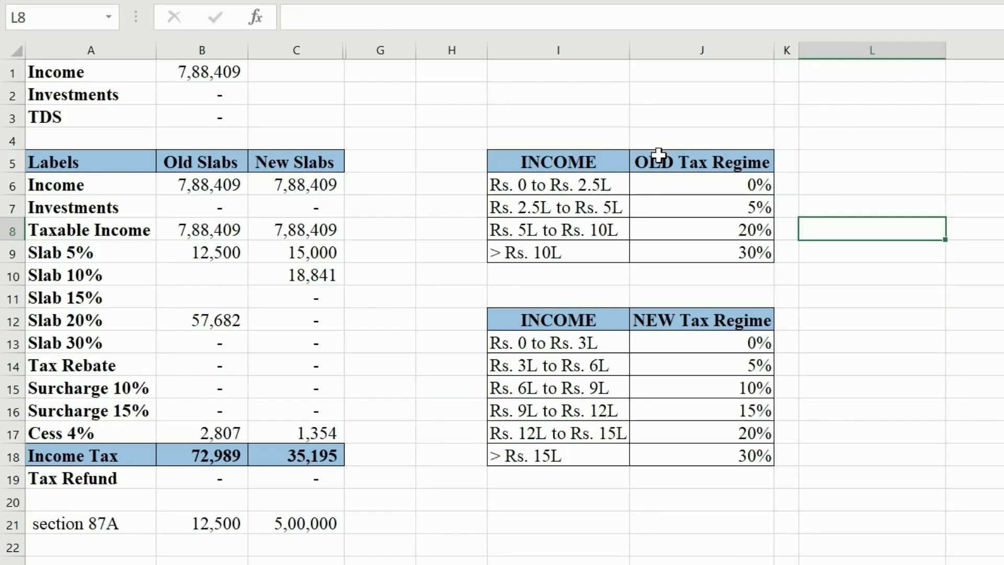
{"action": "left_click", "coordinate": [659, 154]}
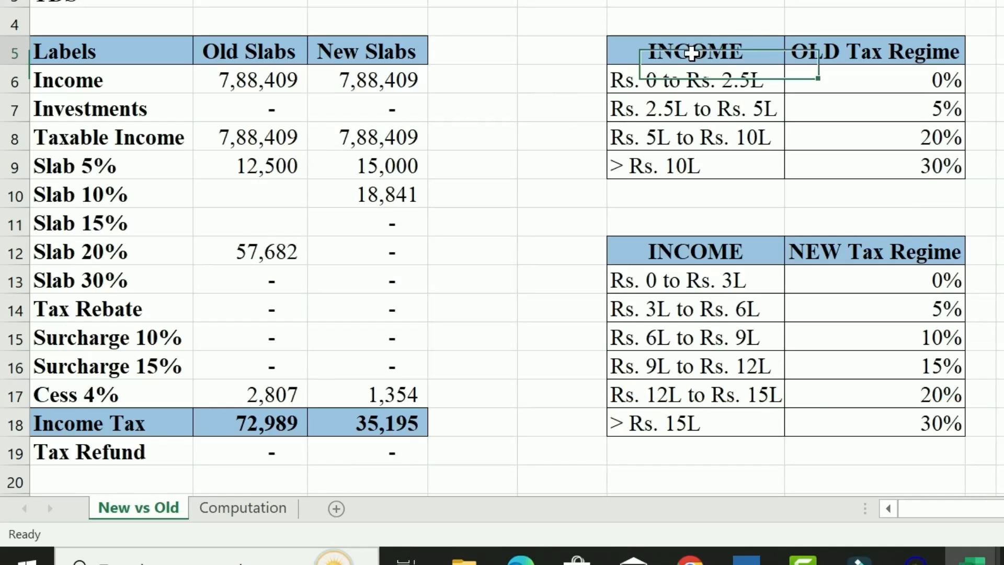
{"action": "left_click_drag", "start_coordinate": [696, 49], "coordinate": [922, 179]}
{"action": "left_click", "coordinate": [1000, 194]}
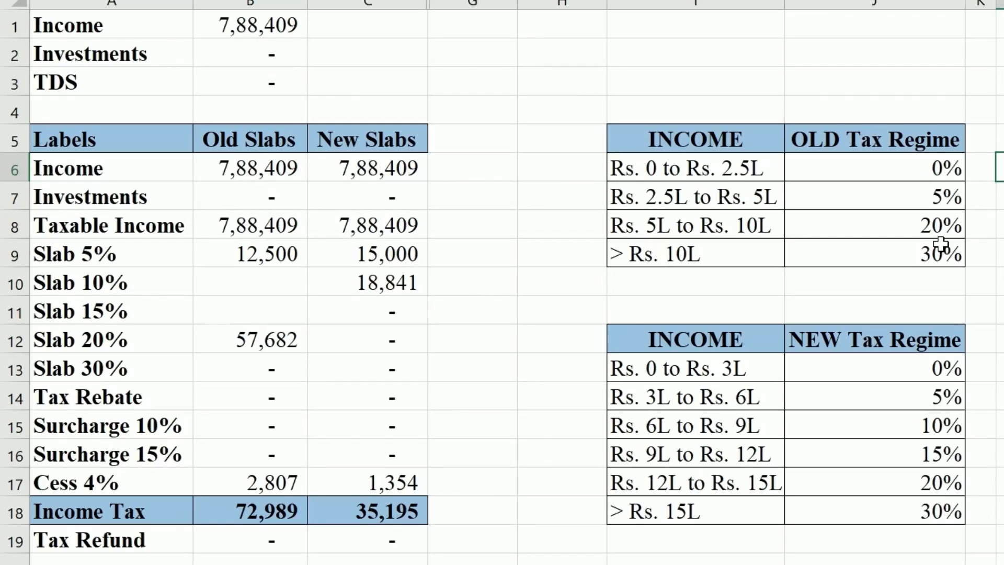
{"action": "left_click", "coordinate": [1001, 310]}
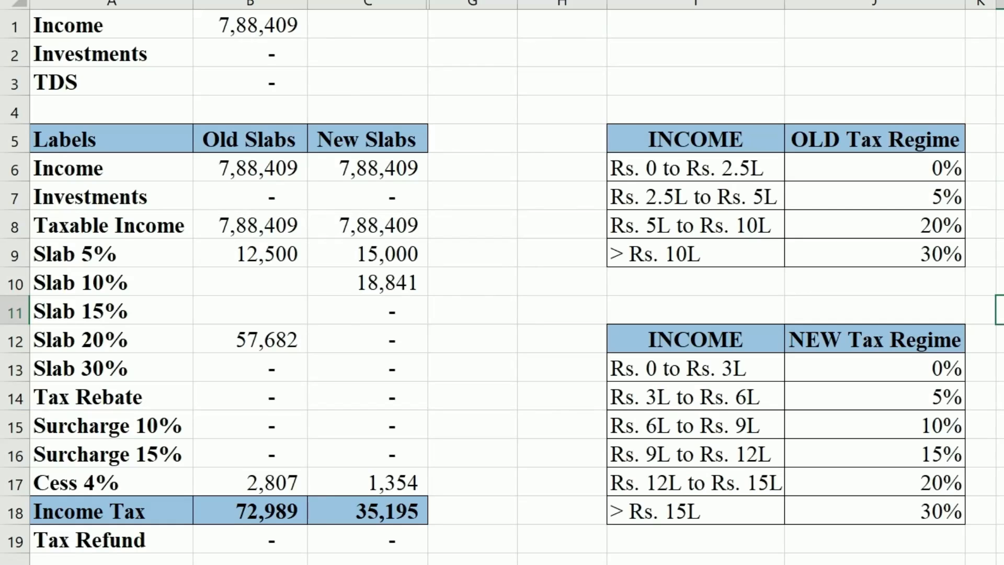
Set Income in B1 to 8,00,000 and enter a new Investments amount in B2
{"action": "left_click_drag", "start_coordinate": [654, 139], "coordinate": [891, 256]}
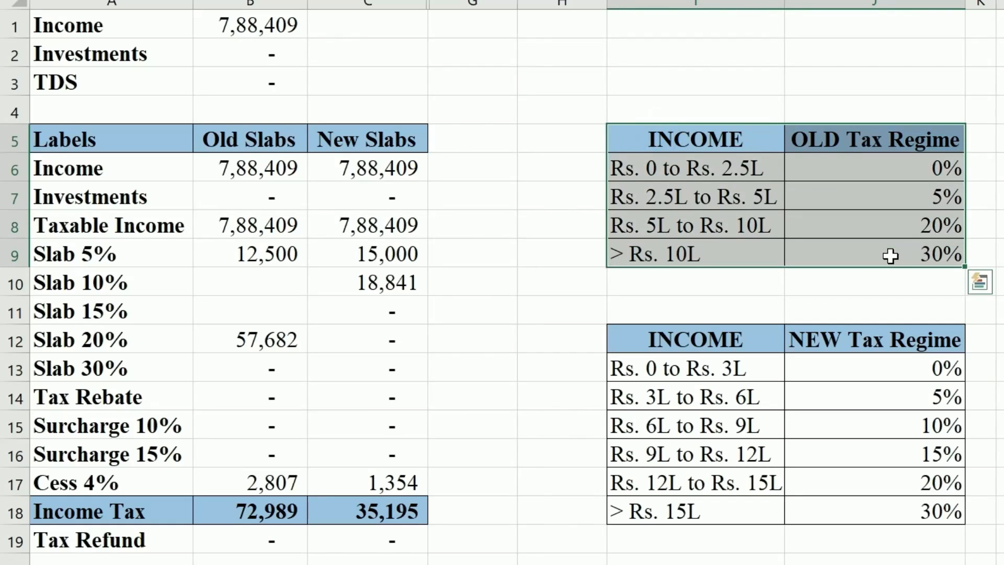
{"action": "left_click", "coordinate": [142, 145]}
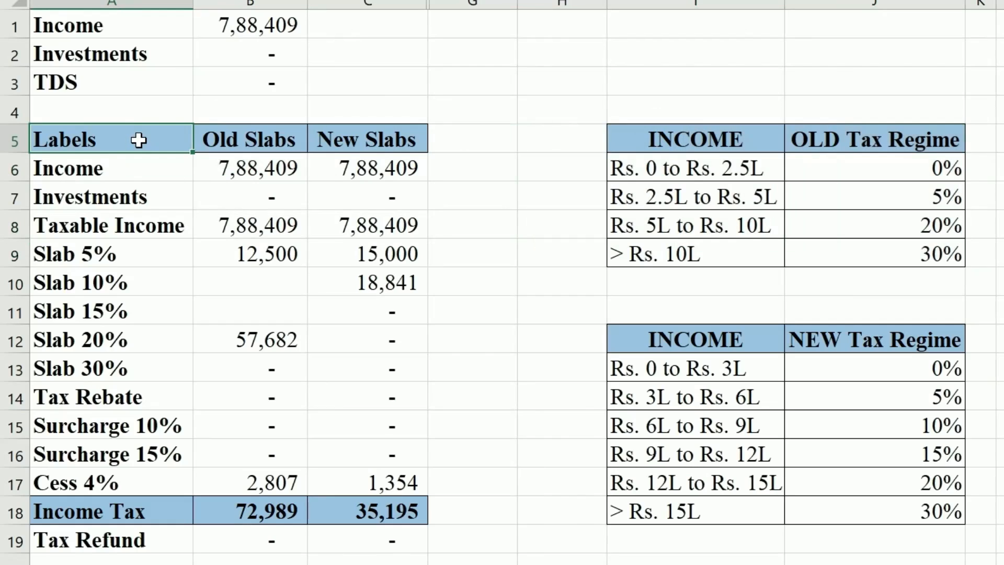
{"action": "left_click", "coordinate": [263, 25]}
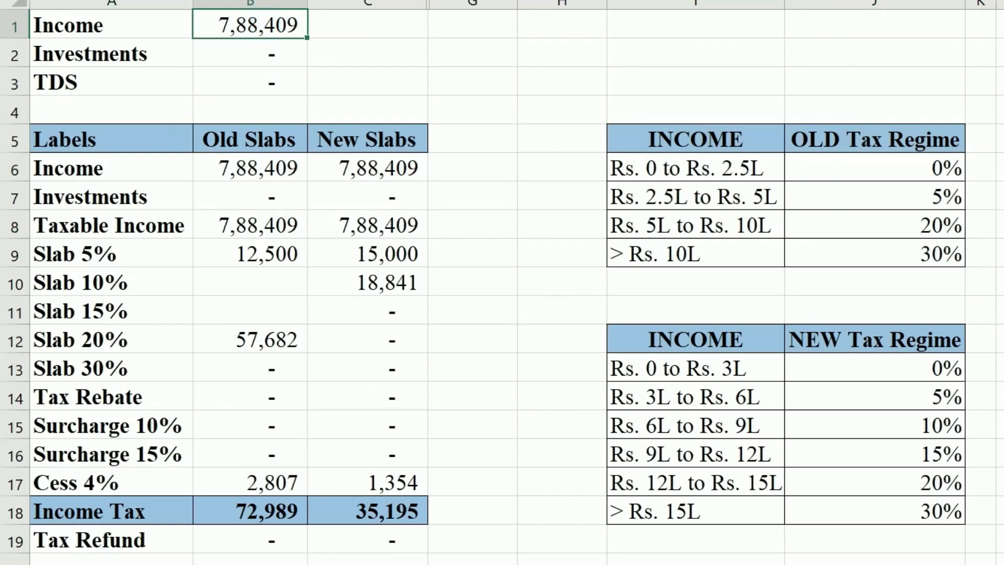
{"action": "type", "text": "8,00,00"}
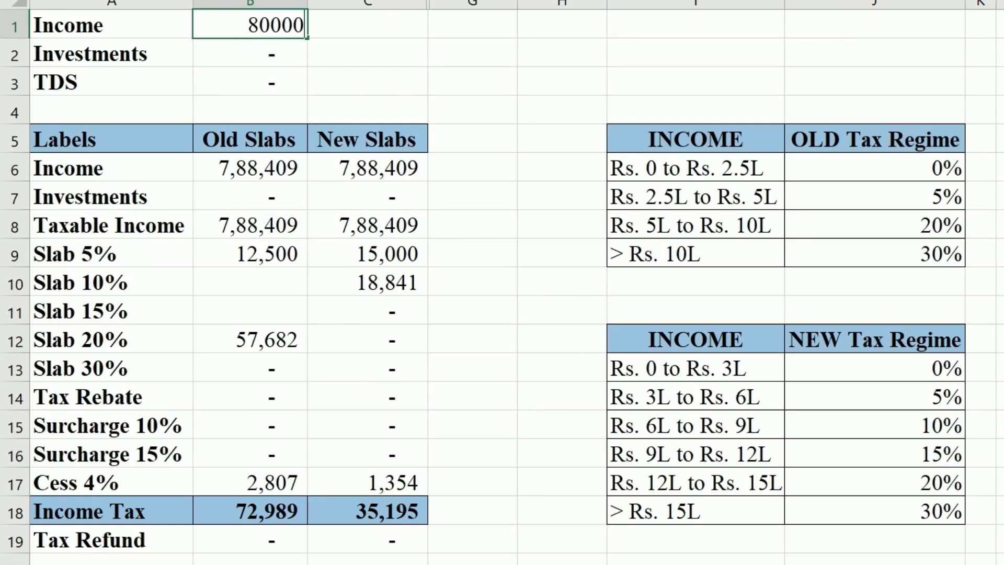
{"action": "type", "text": "0"}
{"action": "left_click", "coordinate": [182, 47]}
{"action": "left_click", "coordinate": [279, 43]}
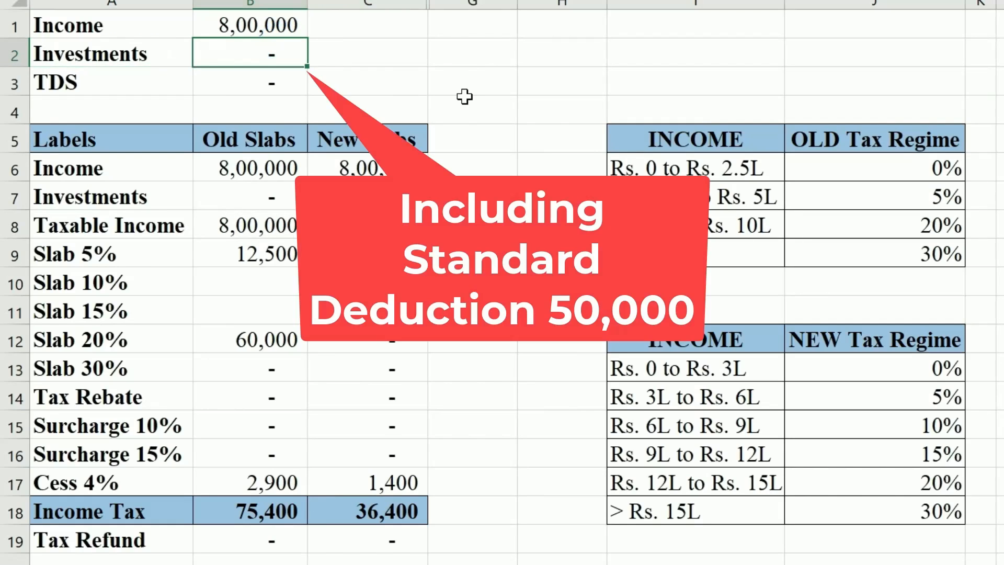
{"action": "type", "text": "4000"}
{"action": "type", "text": "0"}
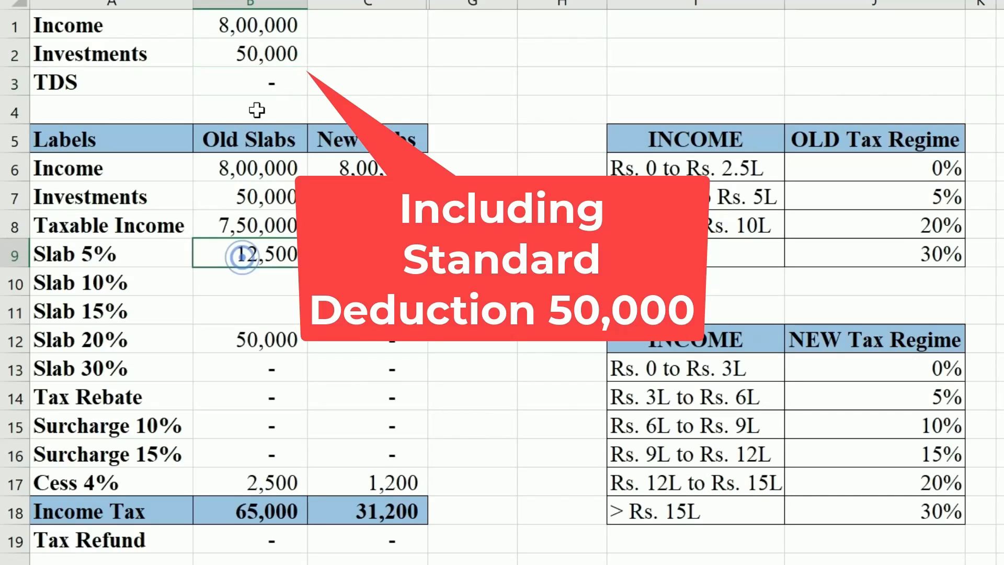
Compare the recalculated income tax: 65,000 under old slabs versus 31,200 under new slabs
{"action": "left_click_drag", "start_coordinate": [249, 133], "coordinate": [256, 257]}
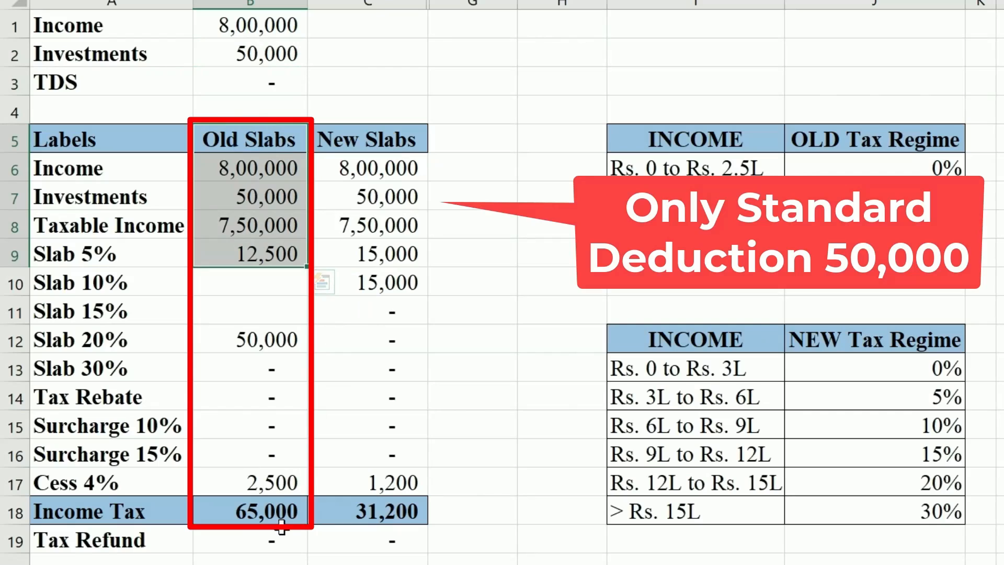
{"action": "left_click", "coordinate": [267, 507]}
{"action": "left_click", "coordinate": [460, 454]}
{"action": "left_click_drag", "start_coordinate": [384, 169], "coordinate": [384, 198]}
{"action": "left_click", "coordinate": [381, 503]}
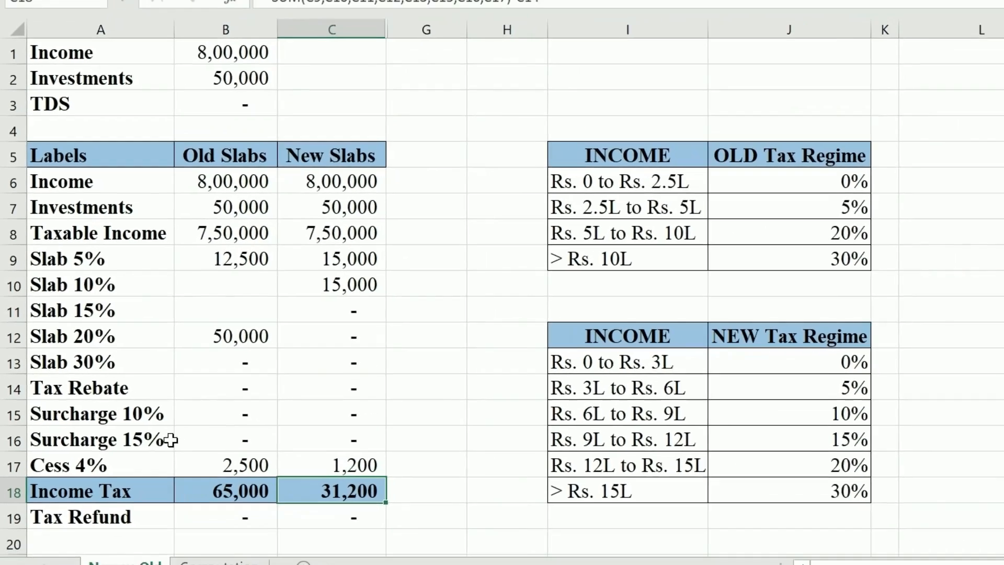
{"action": "left_click", "coordinate": [256, 518]}
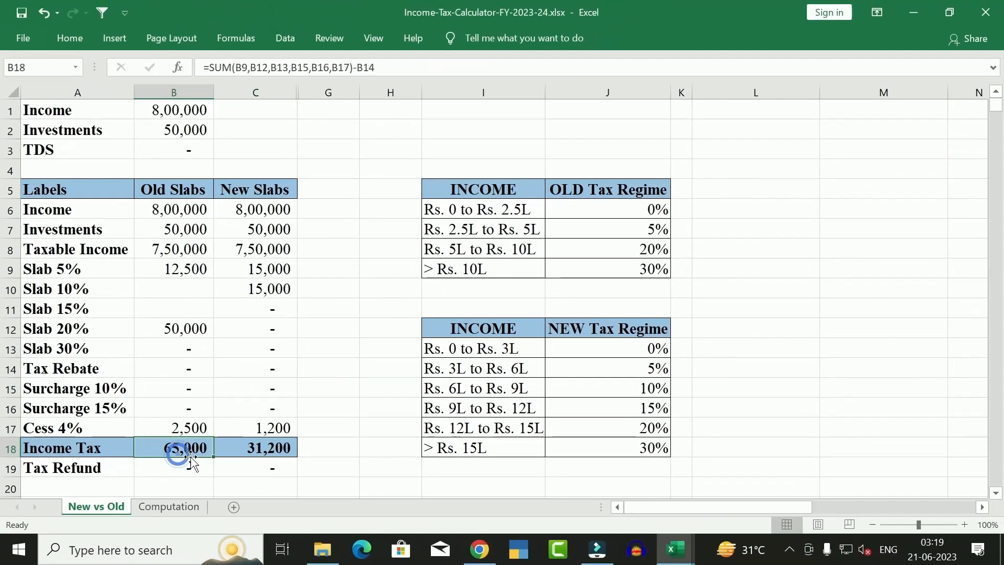
On the Computation sheet, trace salary 10,86,645 less standard deduction and employment tax to 10,34,145 chargeable
{"action": "left_click", "coordinate": [171, 505]}
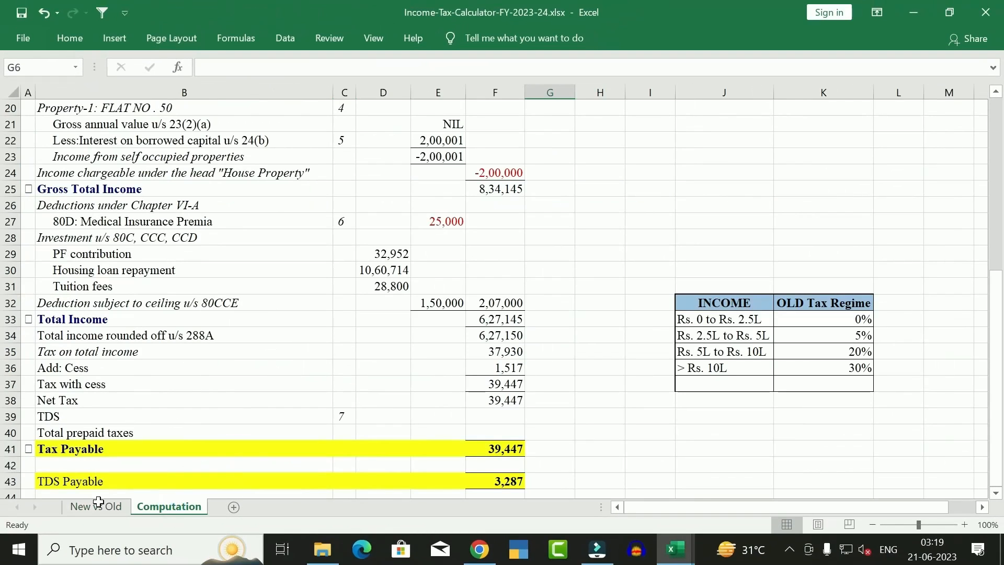
{"action": "left_click_drag", "start_coordinate": [996, 360], "coordinate": [967, 184]}
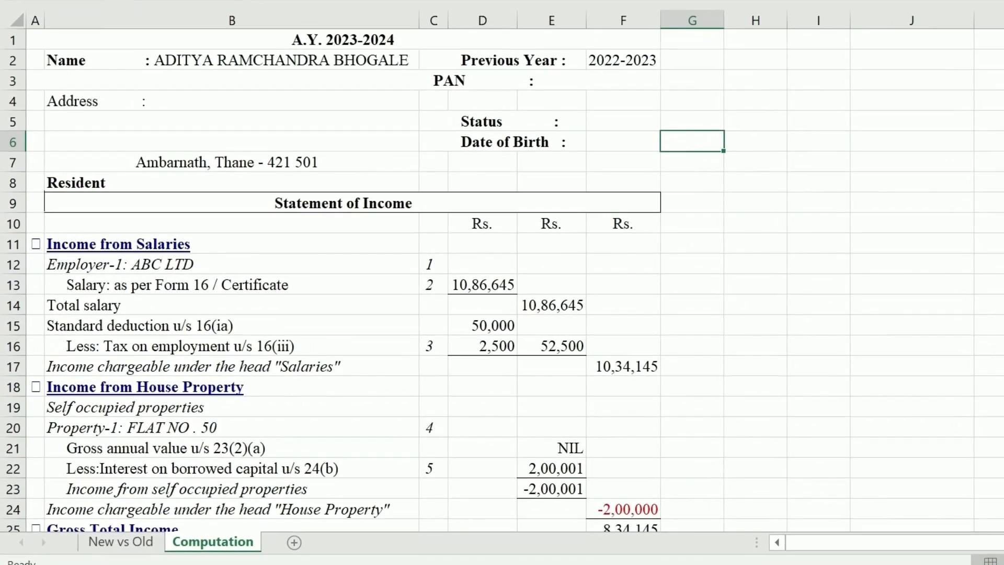
{"action": "left_click", "coordinate": [313, 285]}
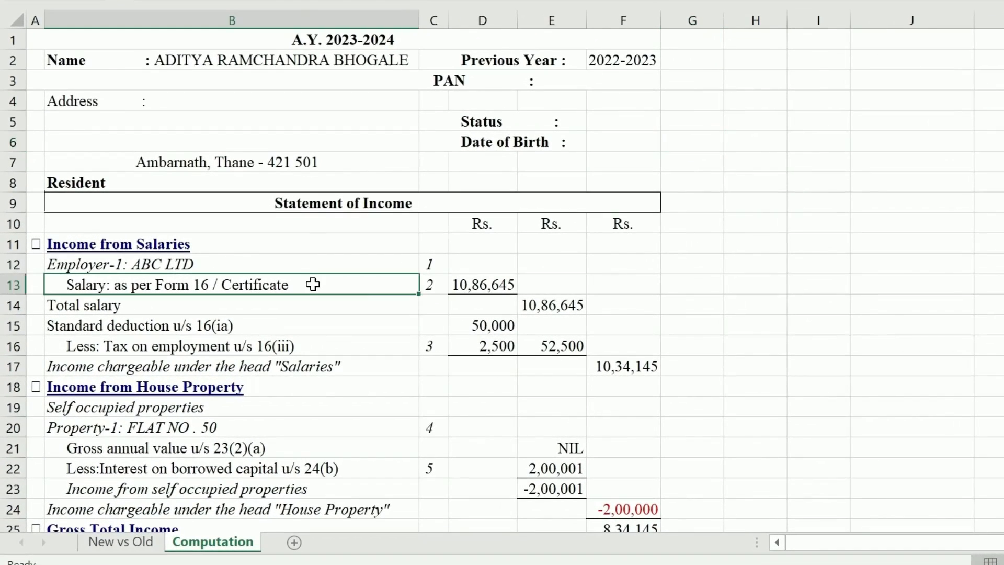
{"action": "left_click", "coordinate": [468, 285]}
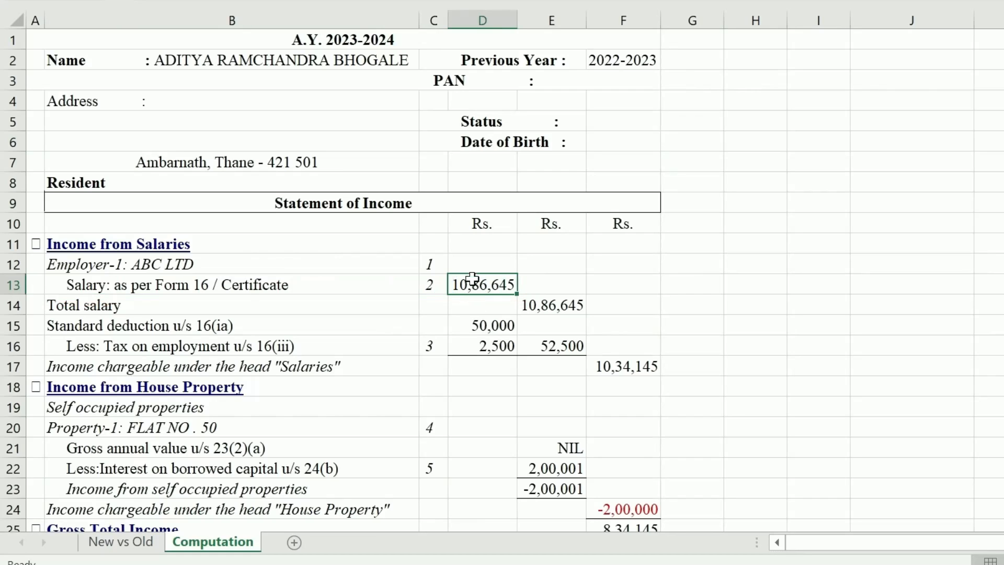
{"action": "left_click", "coordinate": [247, 302]}
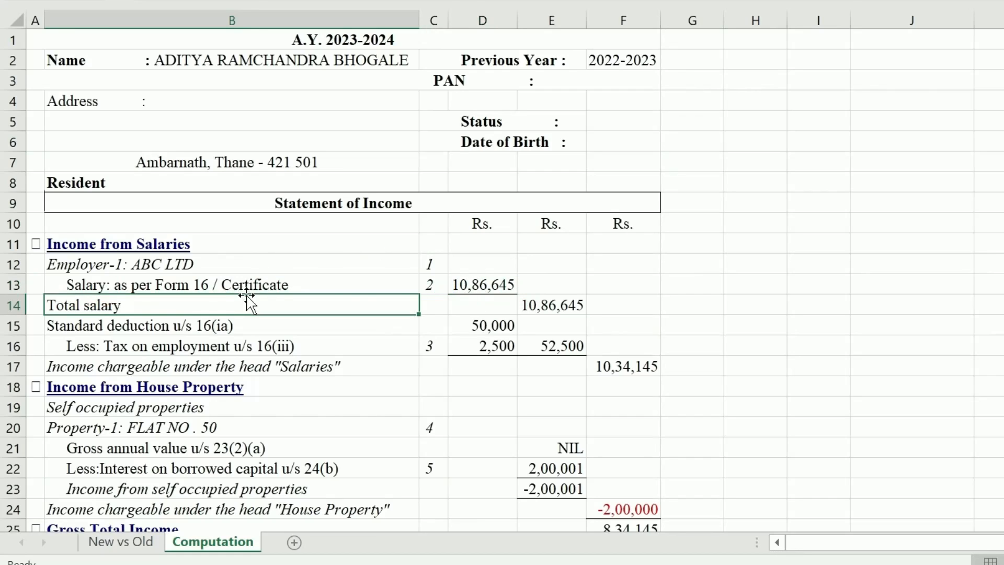
{"action": "left_click", "coordinate": [497, 288]}
{"action": "left_click", "coordinate": [314, 326]}
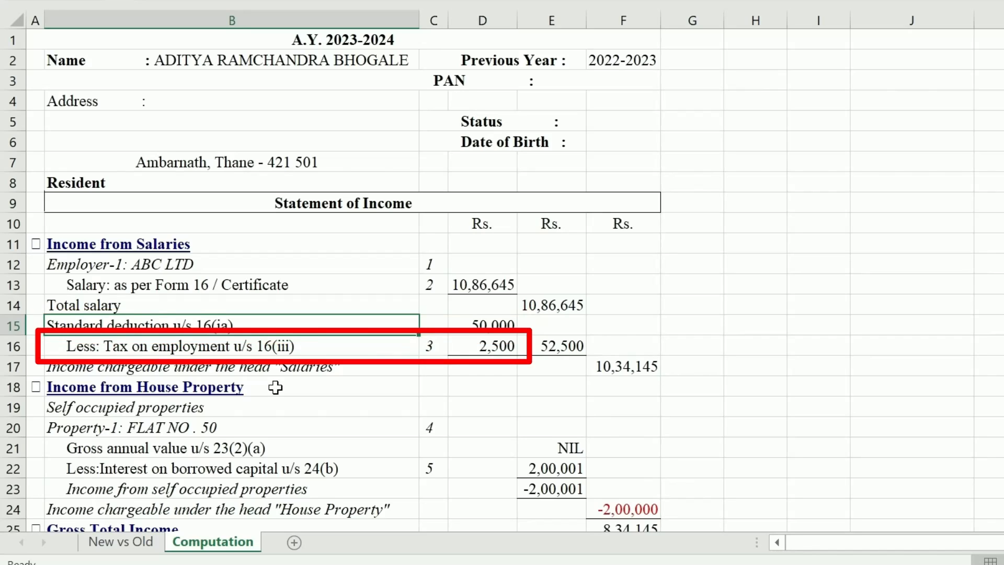
{"action": "left_click_drag", "start_coordinate": [483, 326], "coordinate": [486, 345]}
{"action": "left_click", "coordinate": [557, 305]}
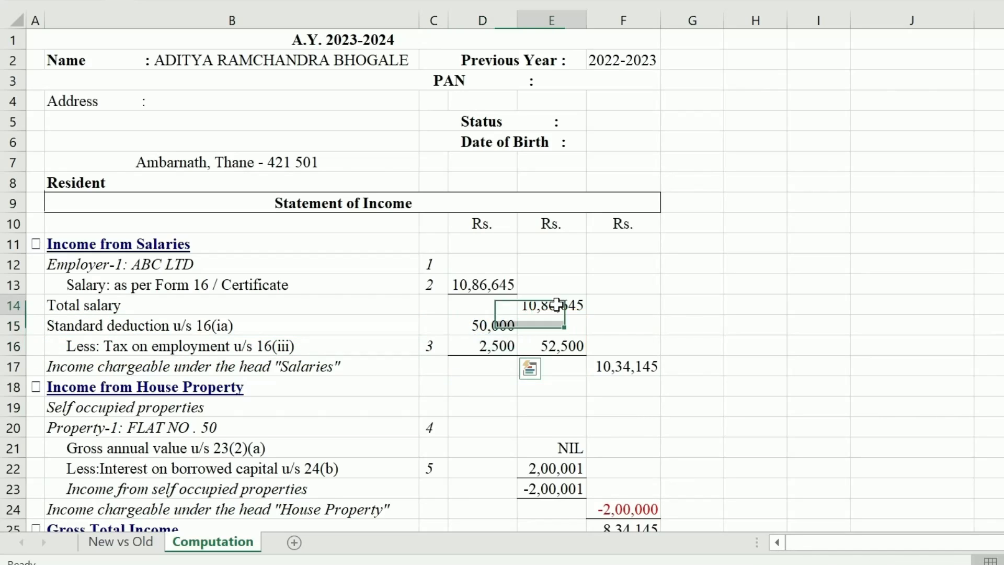
{"action": "left_click", "coordinate": [643, 366]}
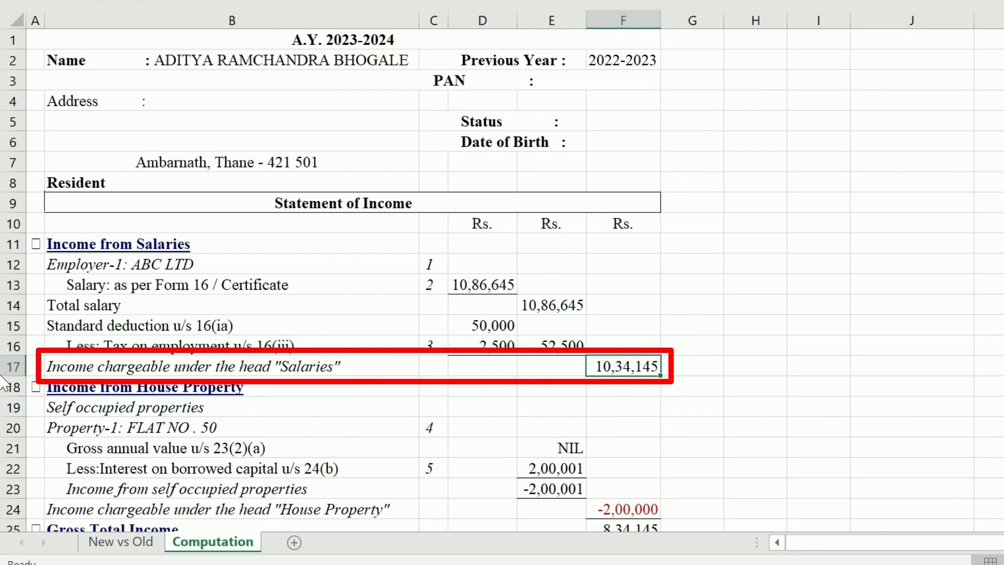
{"action": "scroll", "coordinate": [179, 248], "scroll_direction": "down", "scroll_amount": 3}
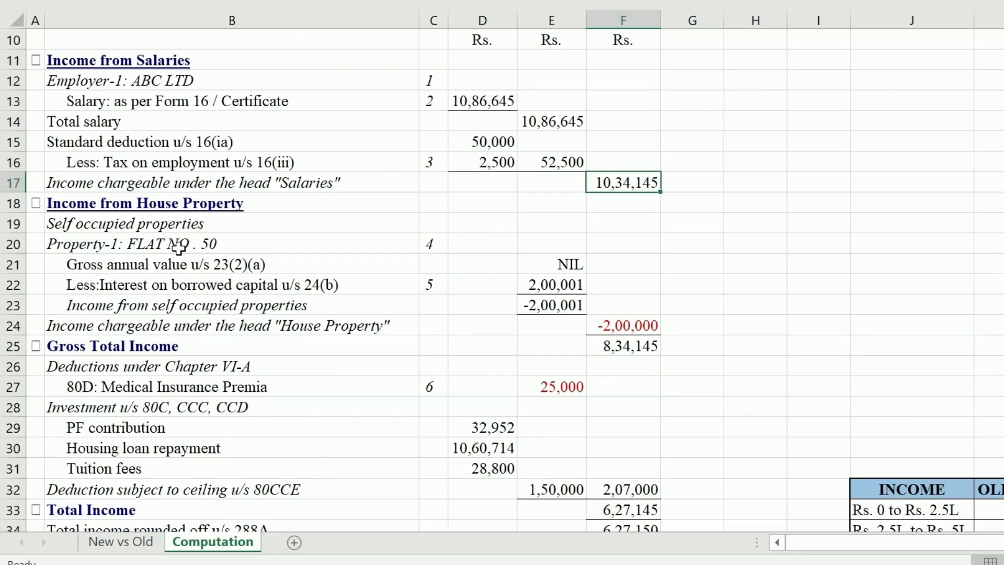
{"action": "left_click", "coordinate": [179, 230]}
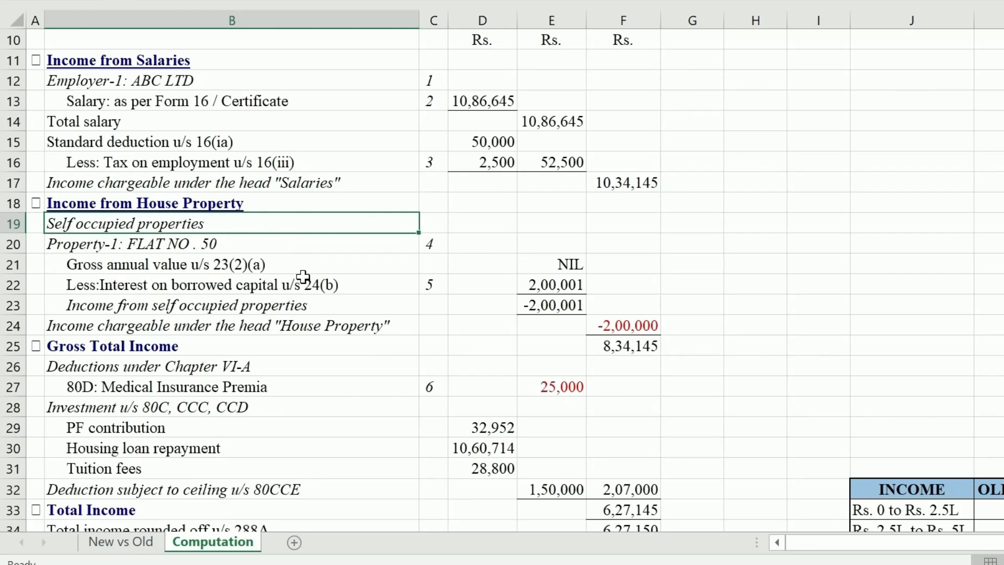
{"action": "left_click", "coordinate": [130, 204]}
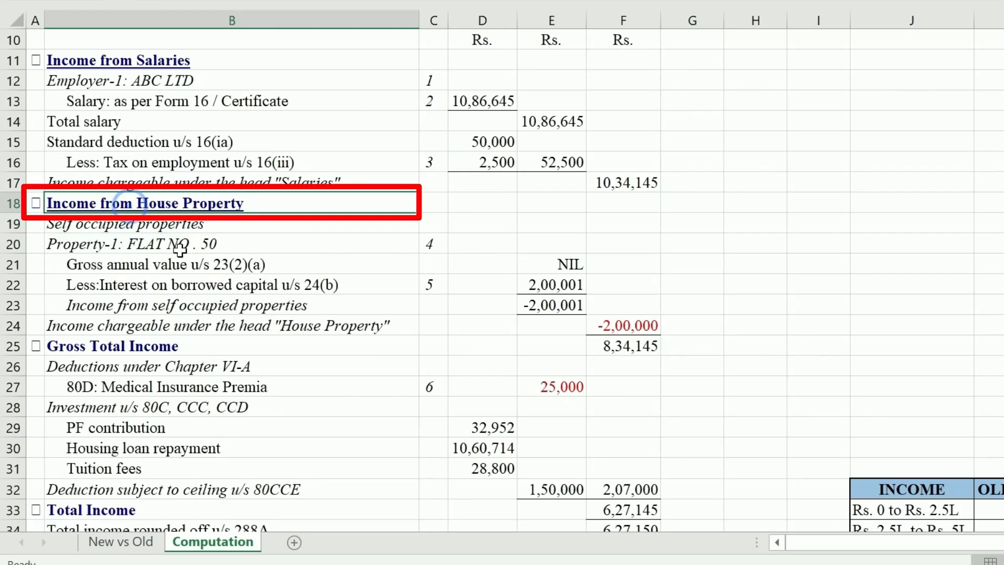
{"action": "left_click", "coordinate": [568, 279]}
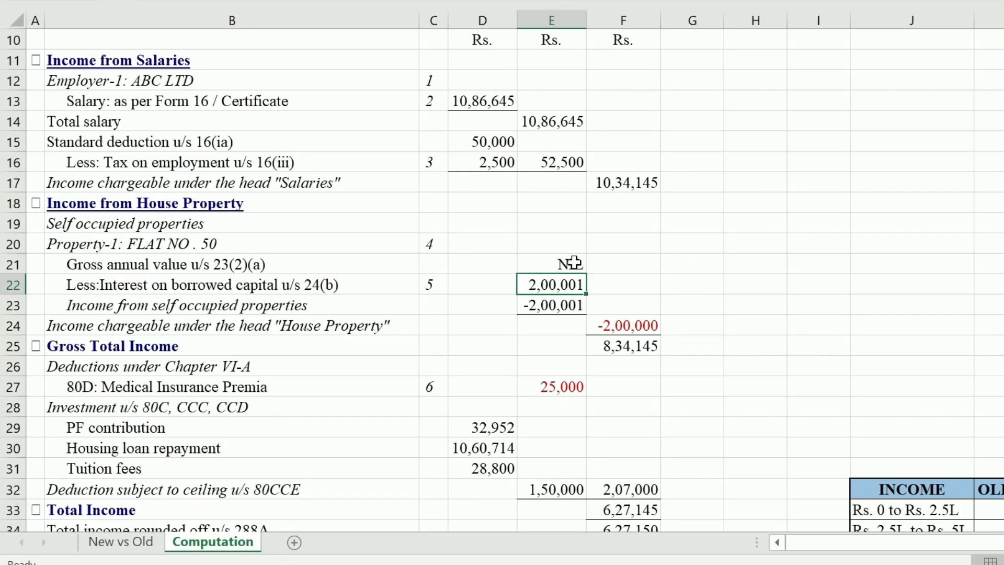
{"action": "left_click", "coordinate": [515, 287]}
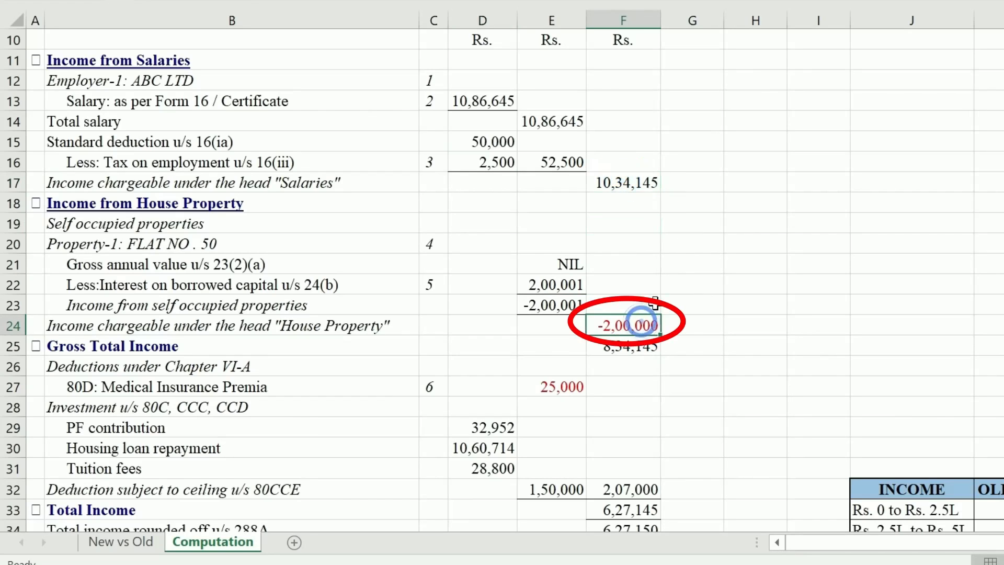
{"action": "left_click", "coordinate": [640, 345]}
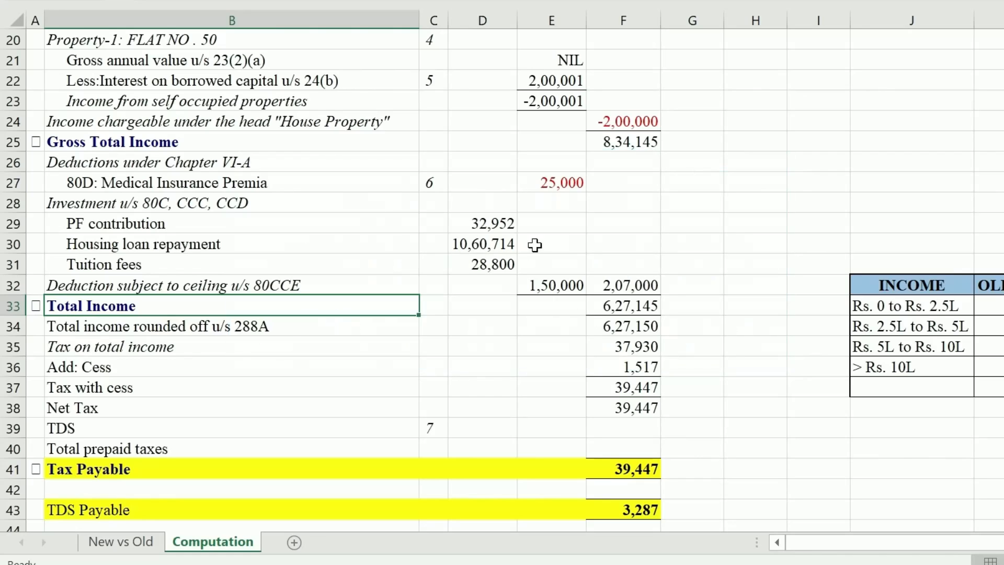
Review deduction figures: interest 2,00,001, PF 32,952, and the 1,50,000 capped 80CCE deduction
{"action": "left_click", "coordinate": [565, 181]}
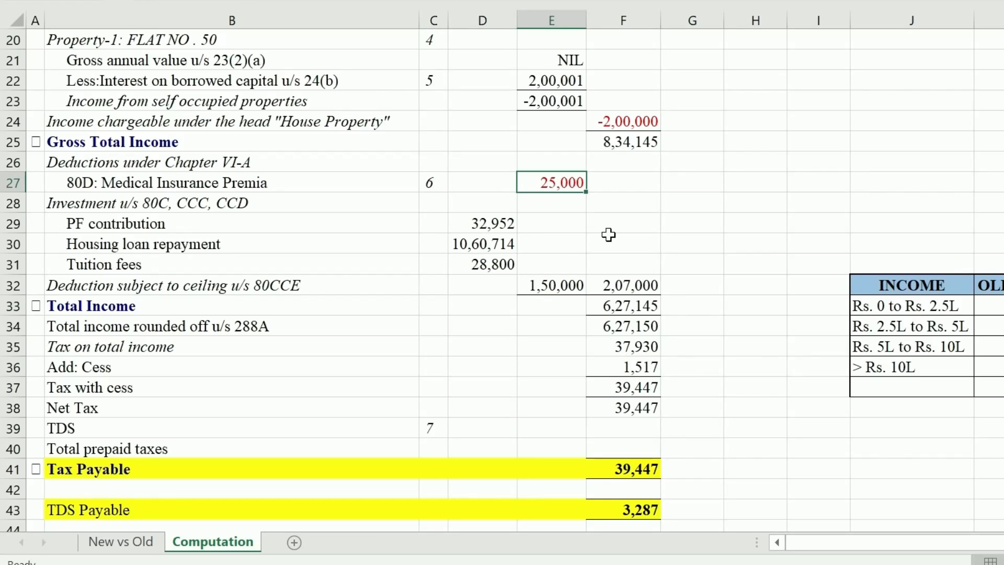
{"action": "left_click", "coordinate": [60, 209]}
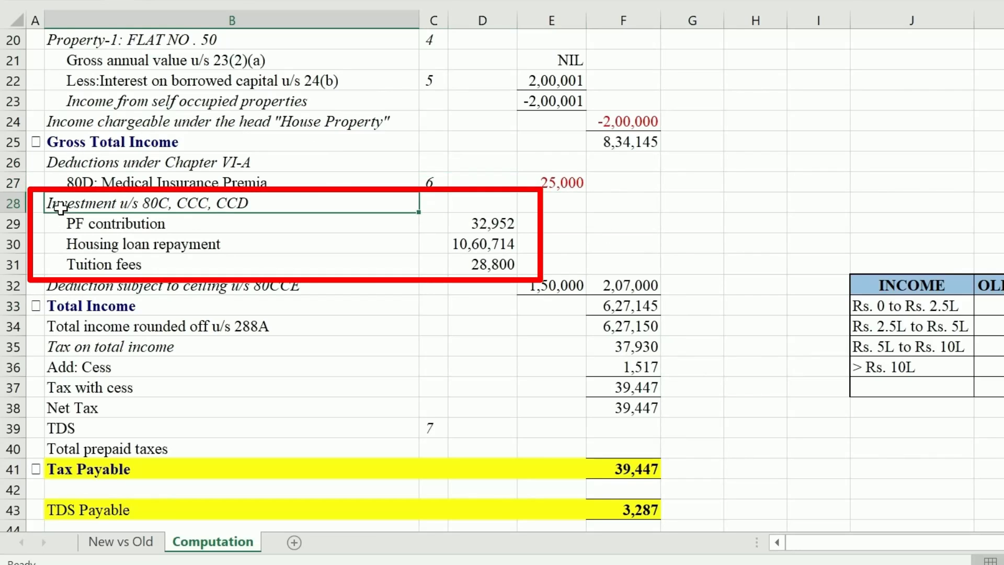
{"action": "left_click", "coordinate": [479, 148]}
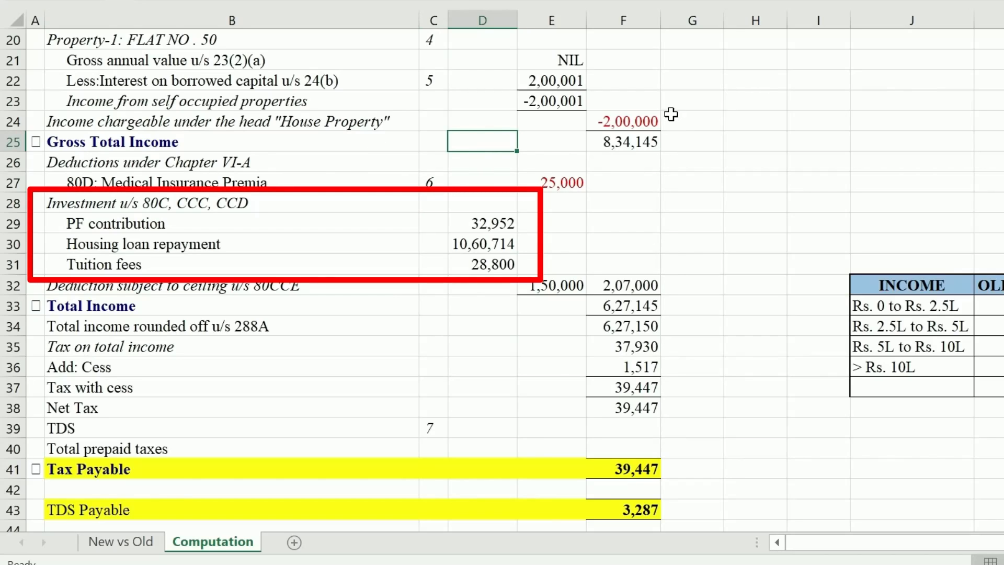
{"action": "left_click", "coordinate": [538, 81]}
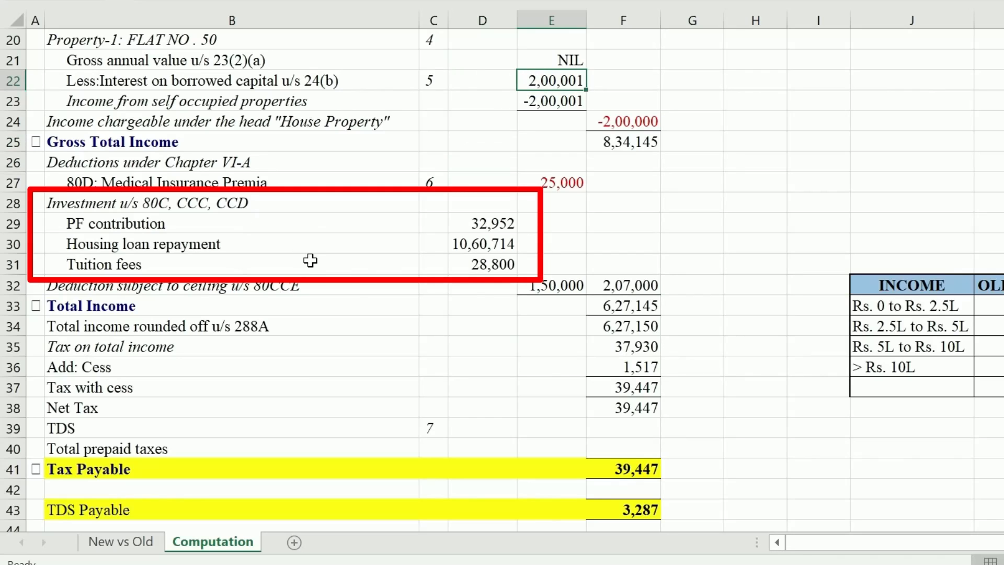
{"action": "left_click", "coordinate": [481, 244]}
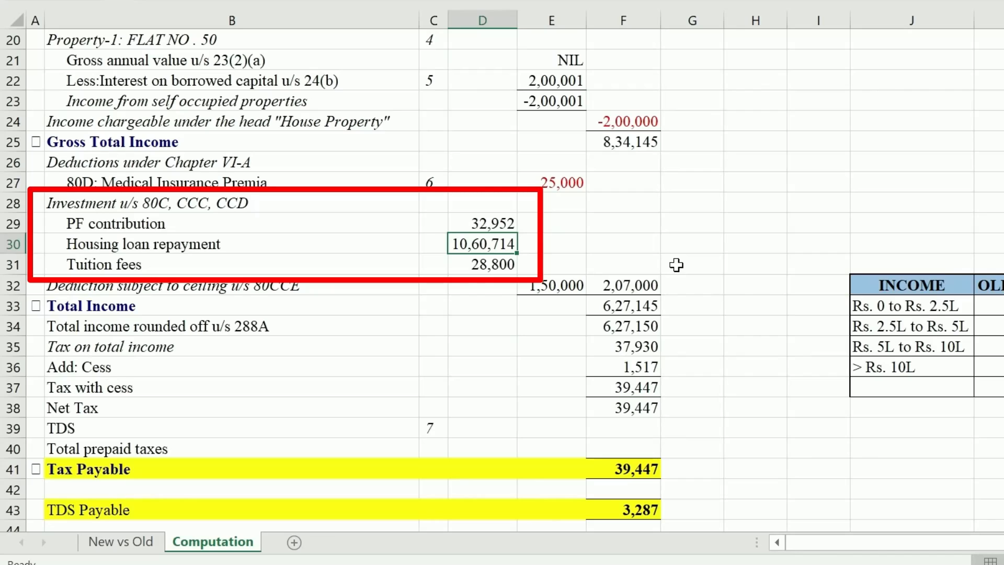
{"action": "left_click", "coordinate": [275, 271]}
{"action": "left_click", "coordinate": [434, 265]}
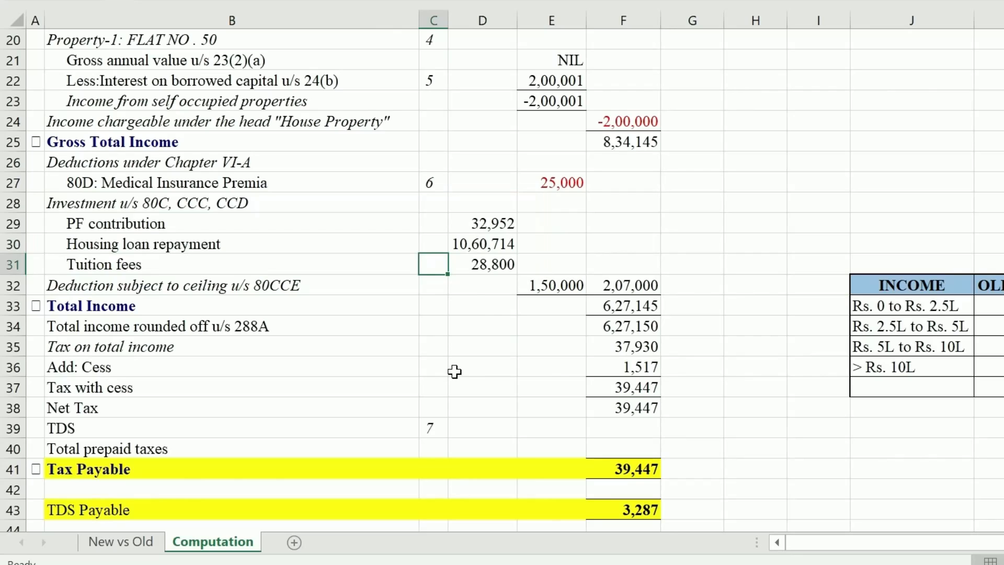
{"action": "left_click", "coordinate": [494, 220]}
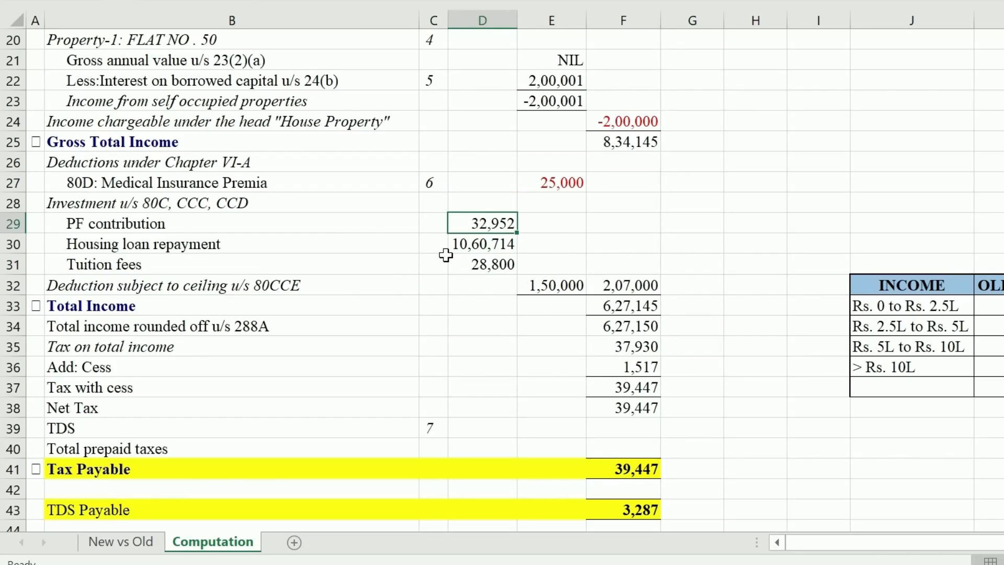
{"action": "left_click", "coordinate": [557, 284]}
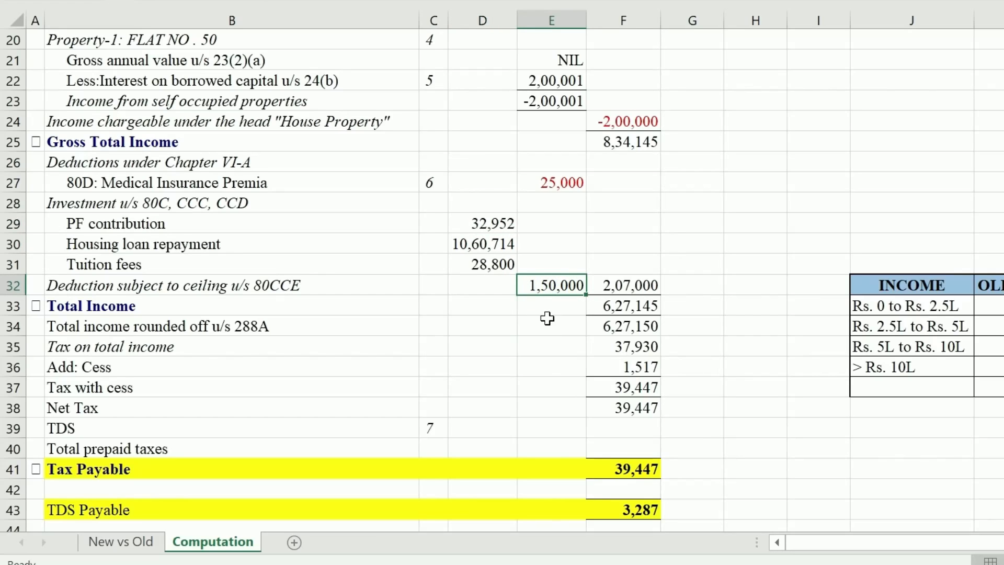
{"action": "left_click", "coordinate": [622, 244]}
{"action": "left_click_drag", "start_coordinate": [484, 223], "coordinate": [481, 264]}
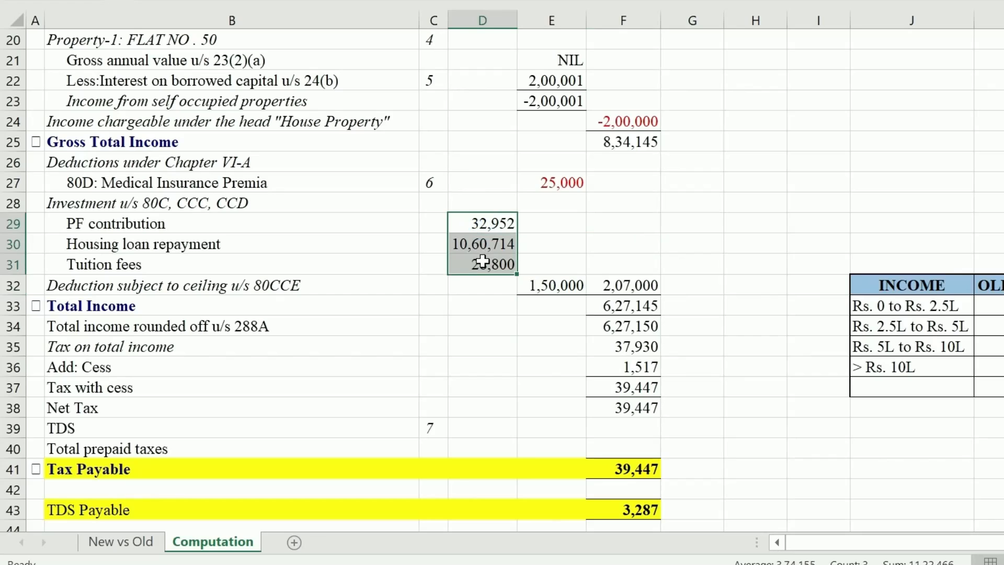
{"action": "left_click", "coordinate": [572, 280]}
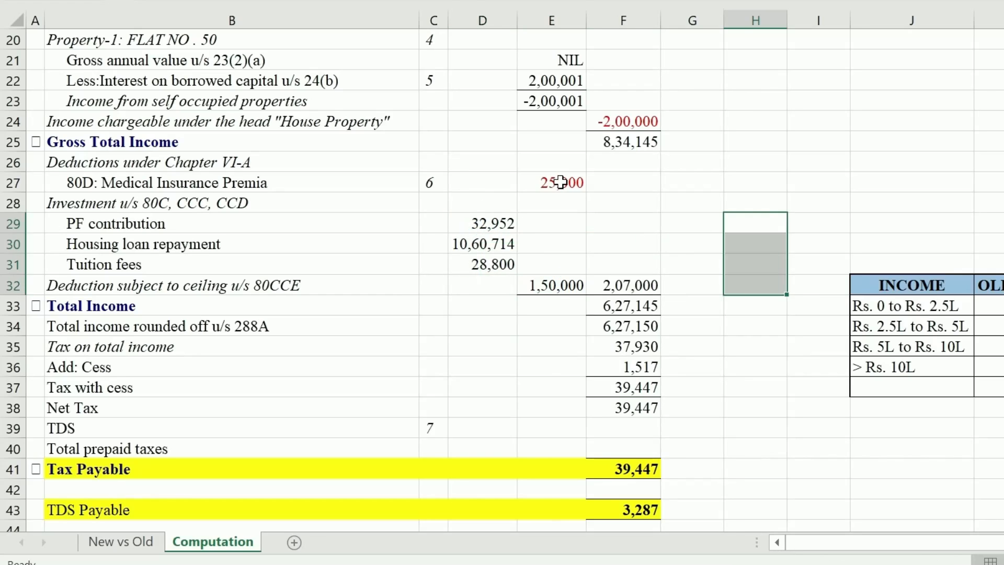
Change the 80D medical insurance premium to 57,000 and check the 2,07,000 total deductions
{"action": "left_click", "coordinate": [561, 181]}
{"action": "type", "text": "57"}
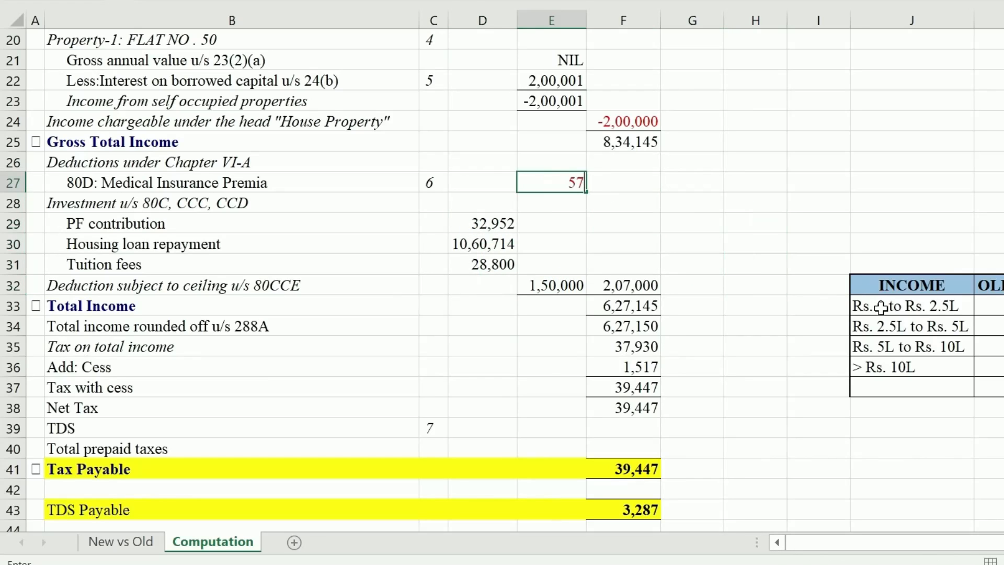
{"action": "left_click", "coordinate": [551, 325]}
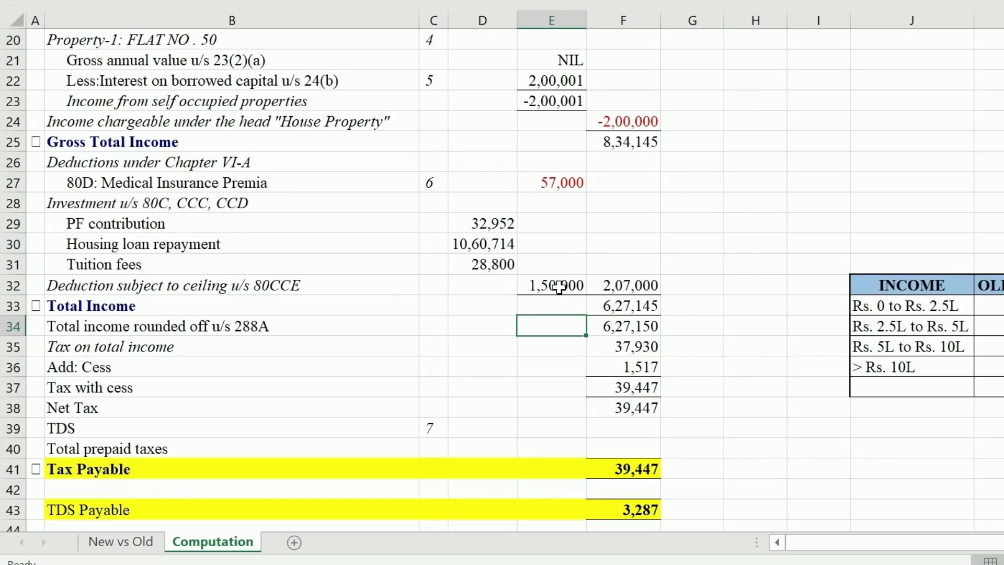
{"action": "left_click", "coordinate": [559, 287]}
{"action": "left_click_drag", "start_coordinate": [559, 287], "coordinate": [557, 185]}
{"action": "left_click", "coordinate": [742, 305]}
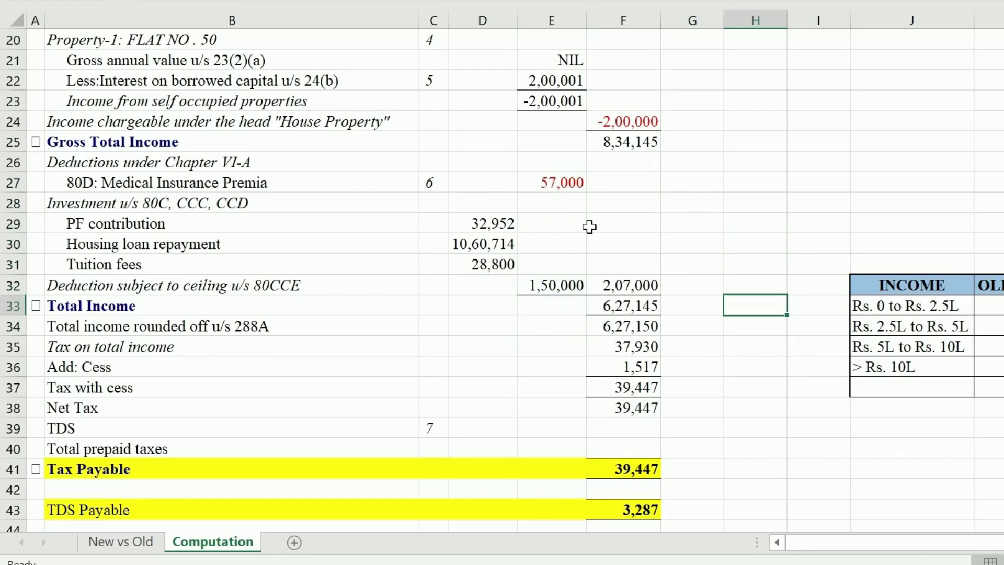
{"action": "left_click", "coordinate": [614, 290]}
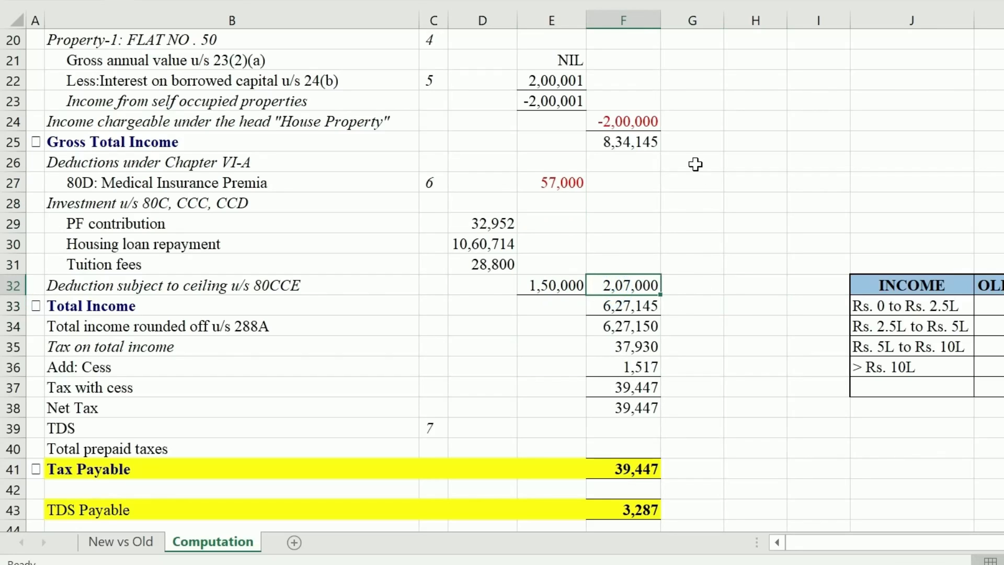
{"action": "left_click", "coordinate": [644, 142]}
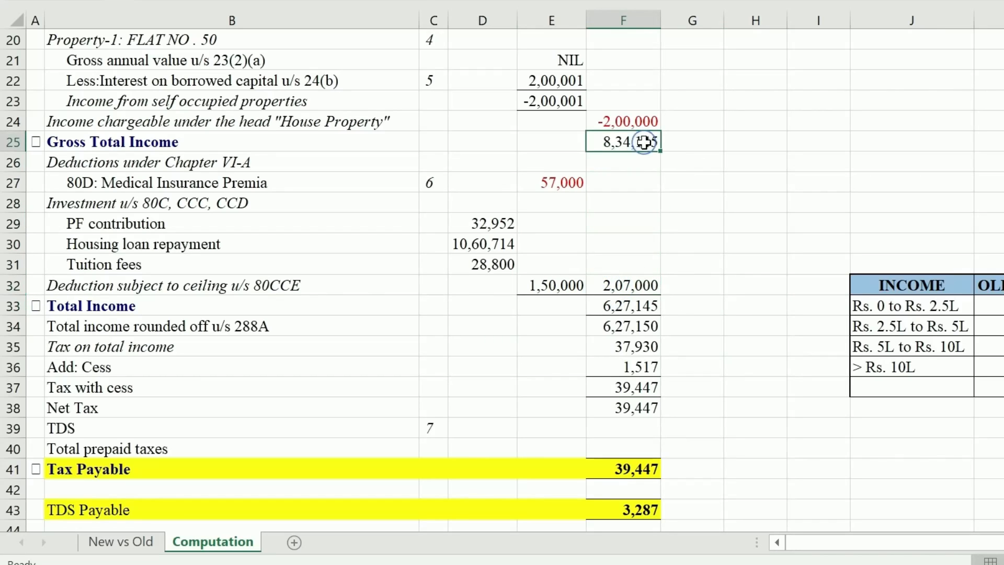
{"action": "left_click", "coordinate": [638, 287]}
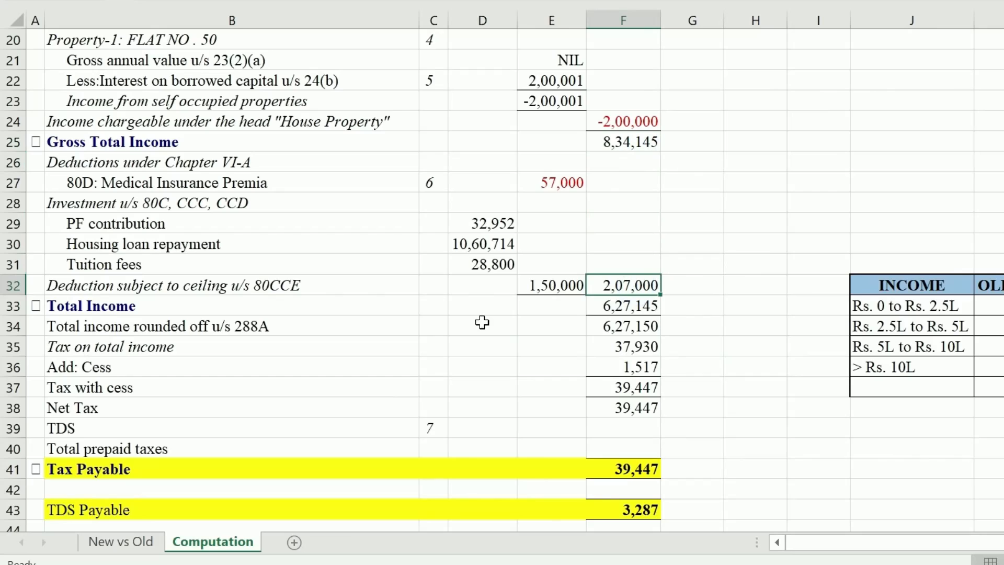
Review total income 6,27,145, rounded to 6,27,150, and tax of 37,930, then return to New vs Old
{"action": "left_click", "coordinate": [753, 302]}
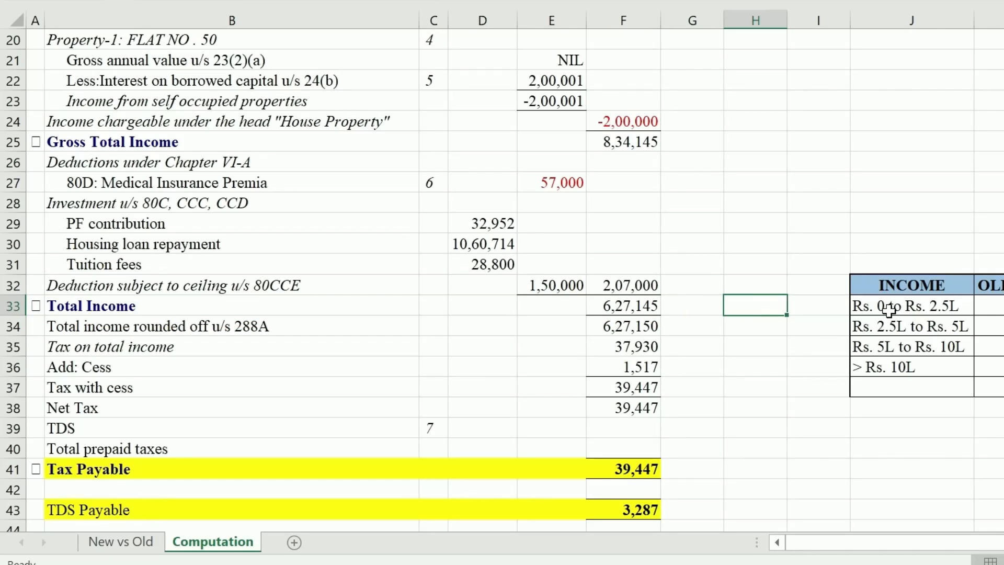
{"action": "left_click", "coordinate": [618, 306]}
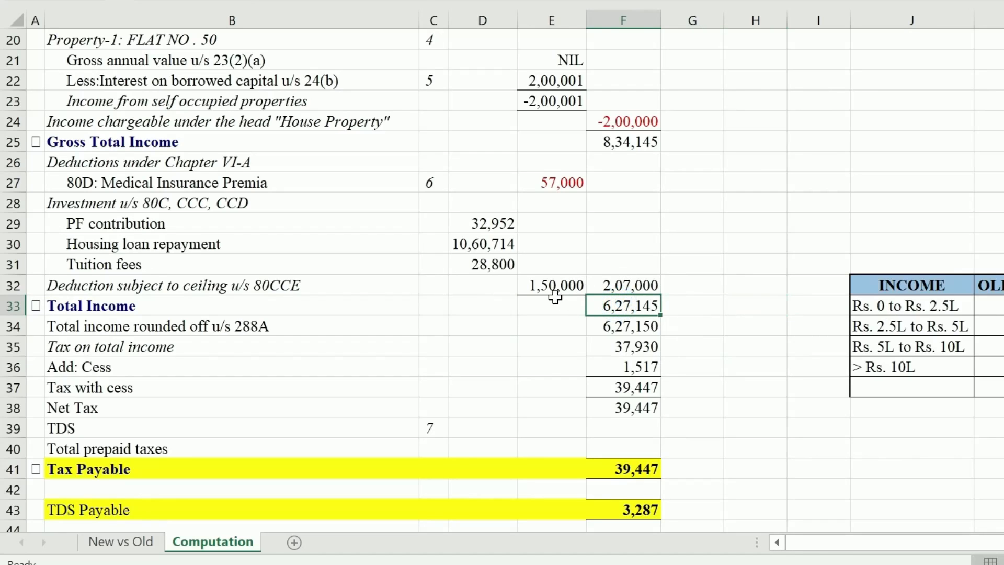
{"action": "left_click", "coordinate": [632, 327]}
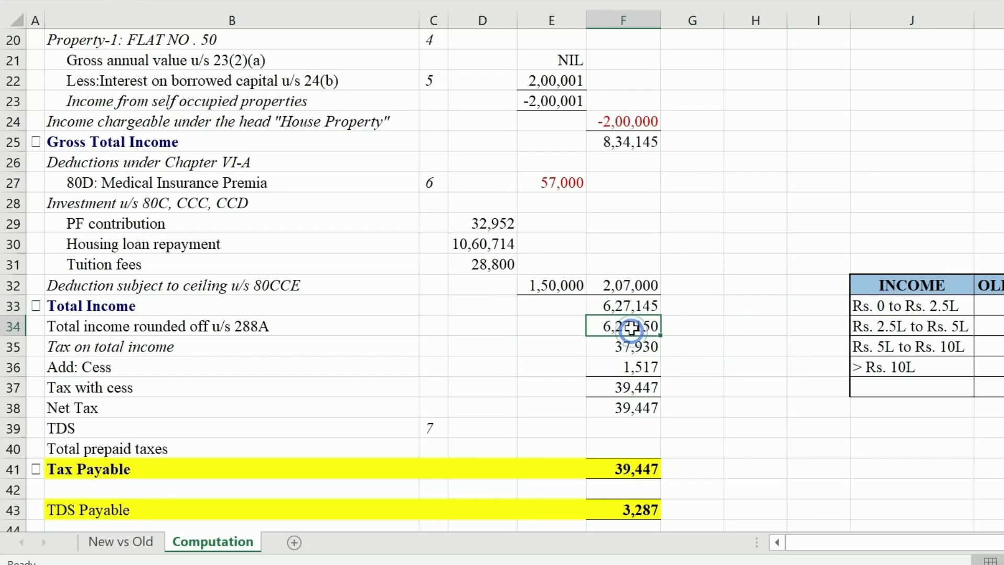
{"action": "left_click", "coordinate": [606, 349]}
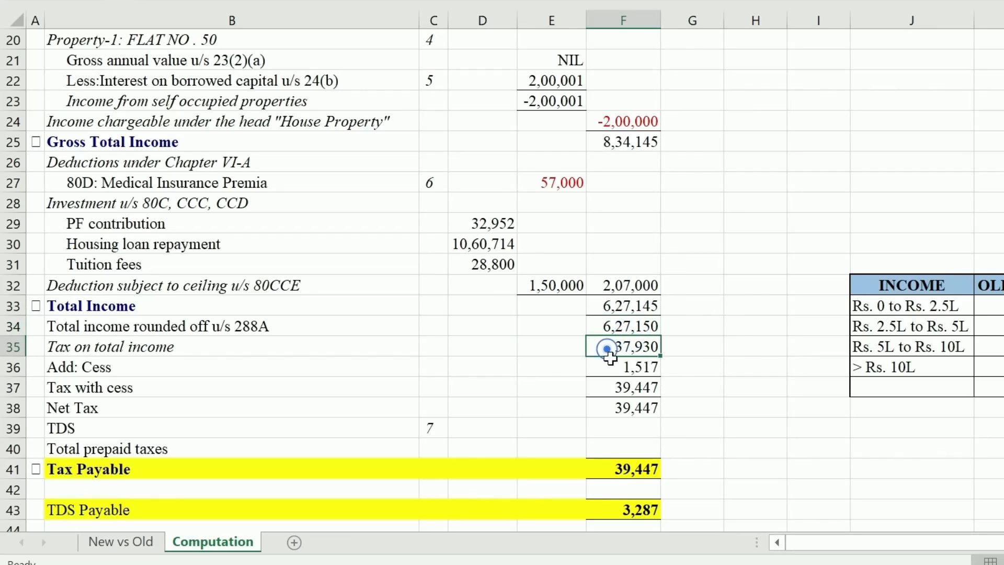
{"action": "left_click", "coordinate": [716, 374]}
{"action": "left_click", "coordinate": [626, 346]}
{"action": "left_click", "coordinate": [125, 542]}
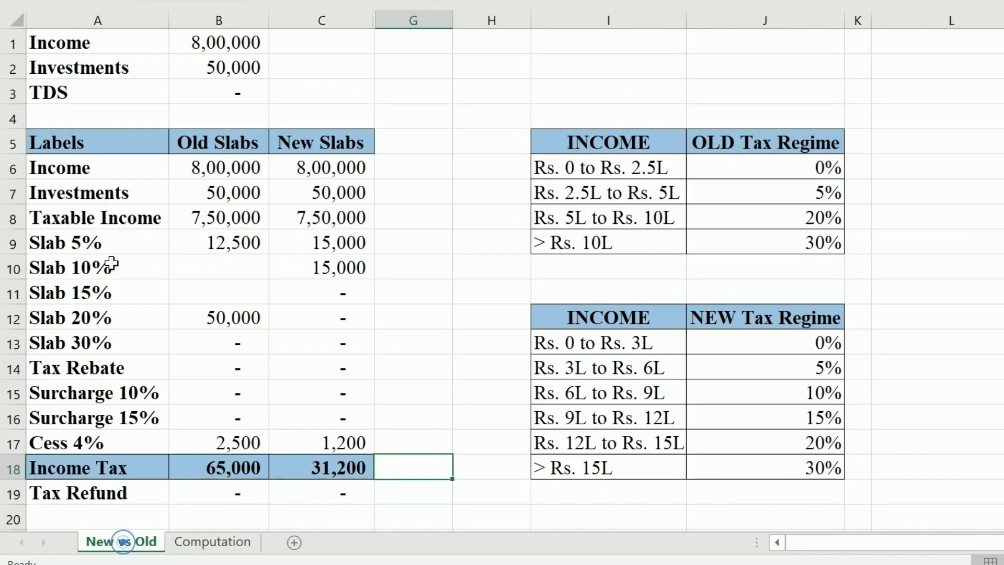
Enter the two 250000 slab amounts and a 5% tax formula on the second slab
{"action": "left_click", "coordinate": [220, 543]}
{"action": "left_click", "coordinate": [726, 327]}
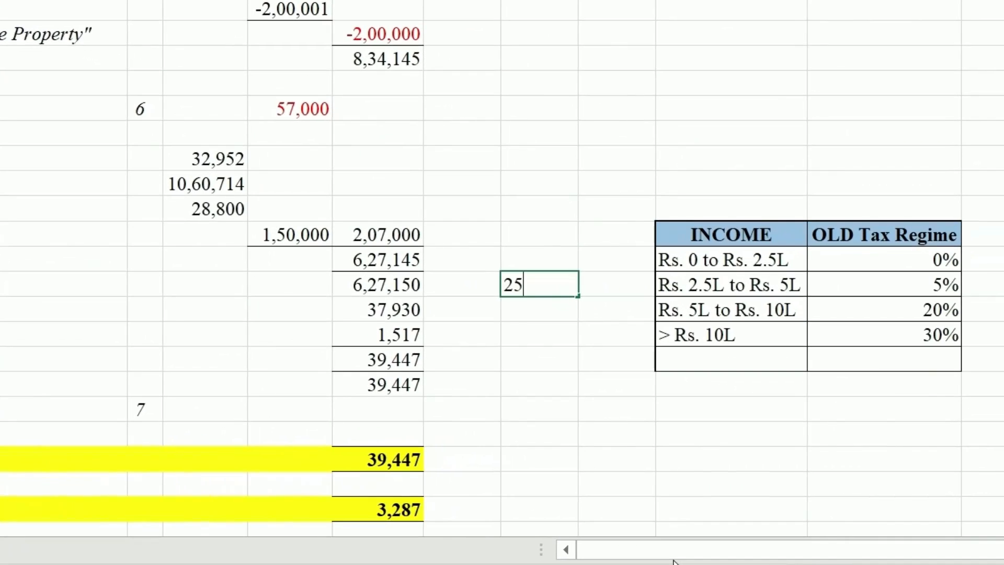
{"action": "type", "text": "250000"}
{"action": "key", "text": "Return"}
{"action": "left_click", "coordinate": [753, 285]}
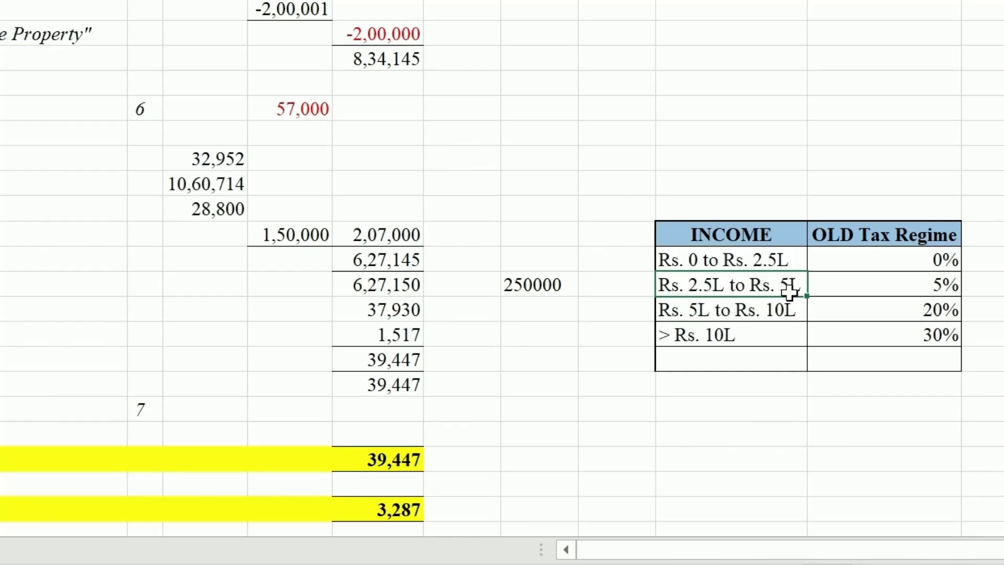
{"action": "left_click", "coordinate": [522, 316]}
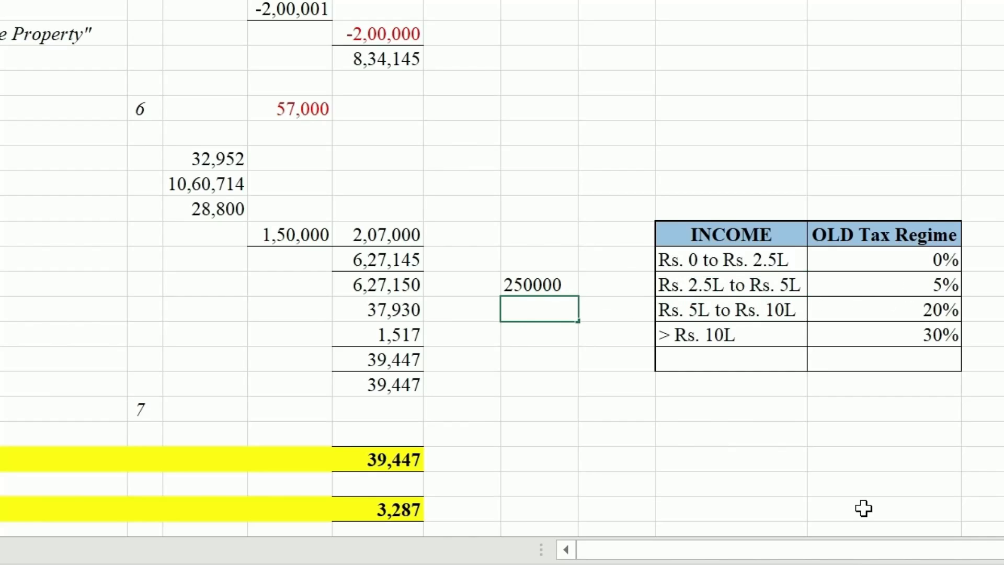
{"action": "type", "text": "250000"}
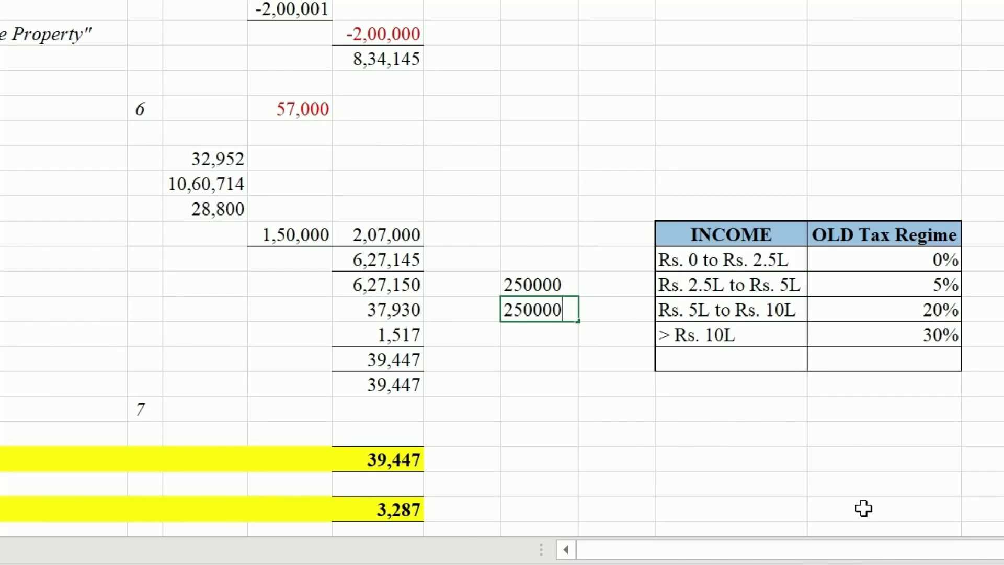
{"action": "key", "text": "Tab"}
{"action": "type", "text": "="}
{"action": "key", "text": "Left"}
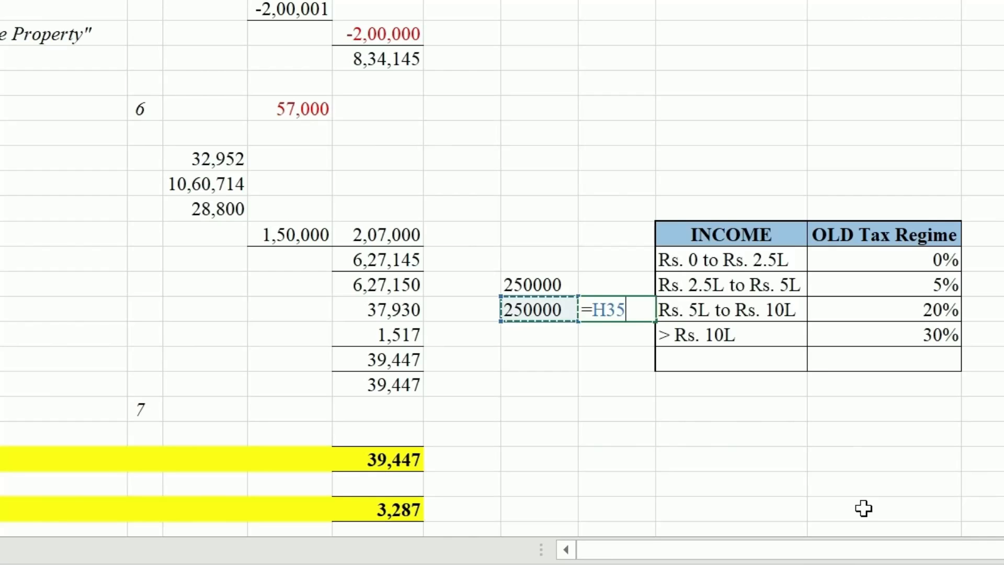
{"action": "type", "text": "*5%"}
{"action": "key", "text": "Return"}
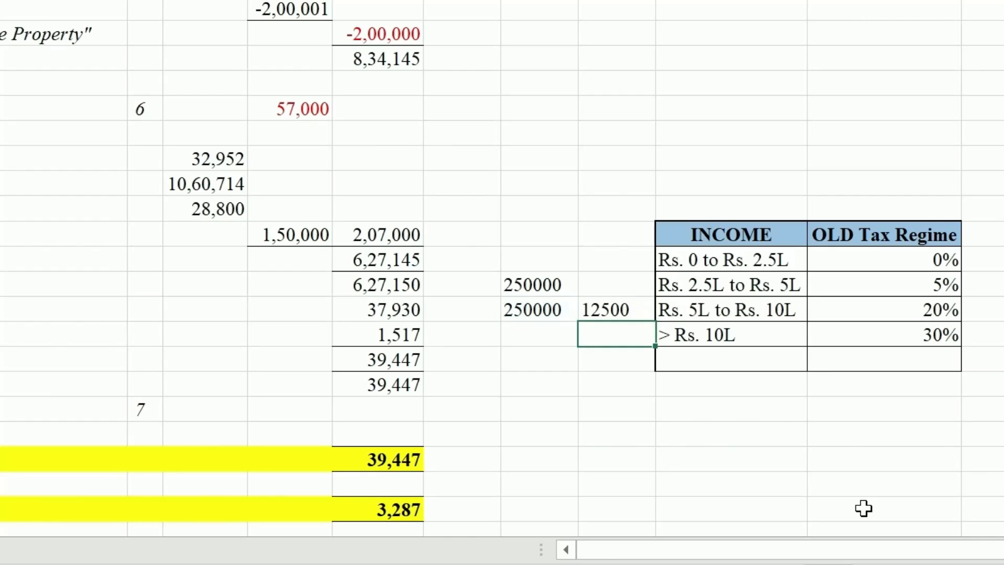
Compute income above 5L (1,27,150), its 20% tax of 25,430, and the 37,930 slab total
{"action": "left_click", "coordinate": [547, 341]}
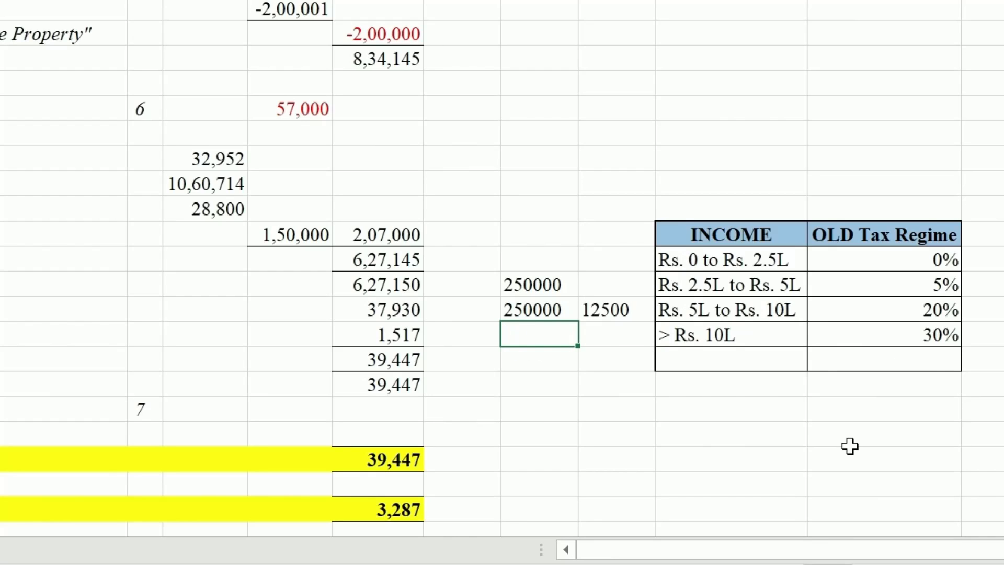
{"action": "left_click", "coordinate": [387, 285]}
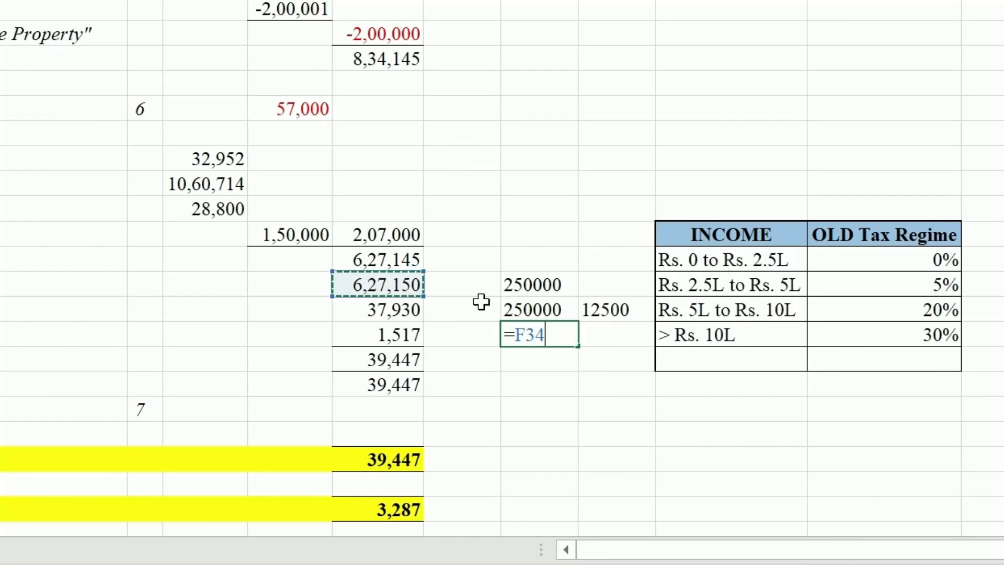
{"action": "left_click", "coordinate": [388, 285]}
{"action": "type", "text": "-"}
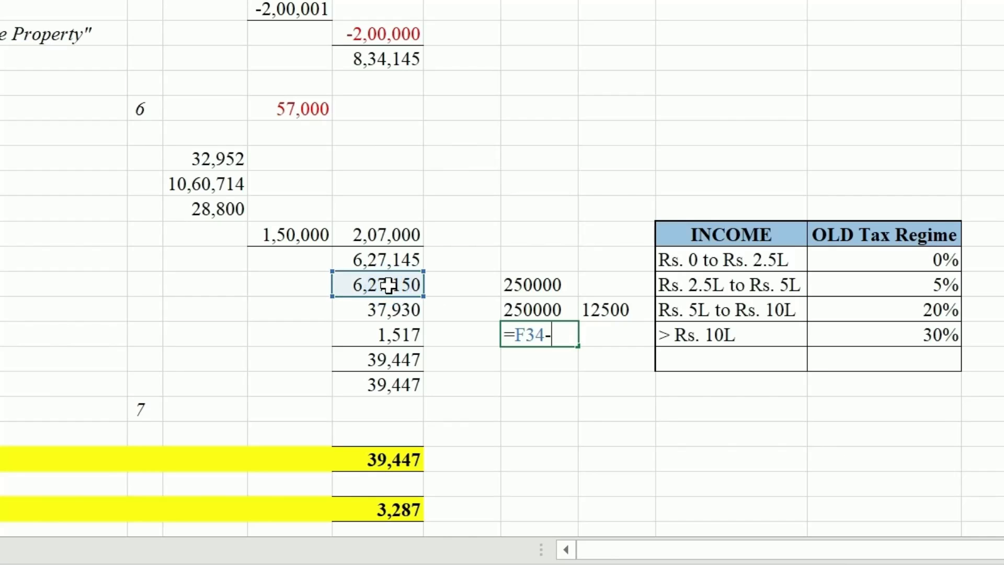
{"action": "left_click", "coordinate": [505, 285]}
{"action": "type", "text": "-"}
{"action": "left_click", "coordinate": [505, 310]}
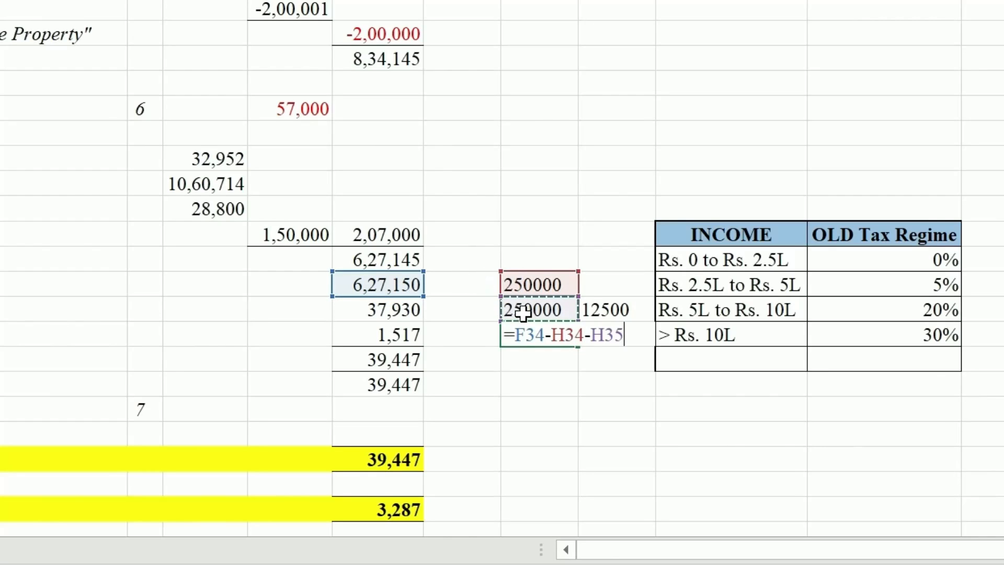
{"action": "left_click", "coordinate": [517, 310]}
{"action": "key", "text": "Return"}
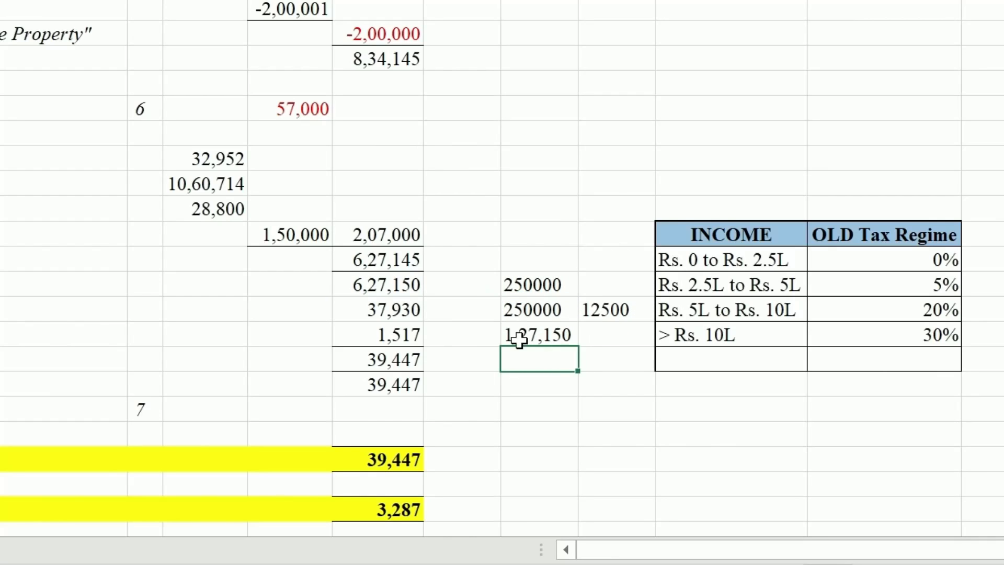
{"action": "left_click", "coordinate": [593, 338]}
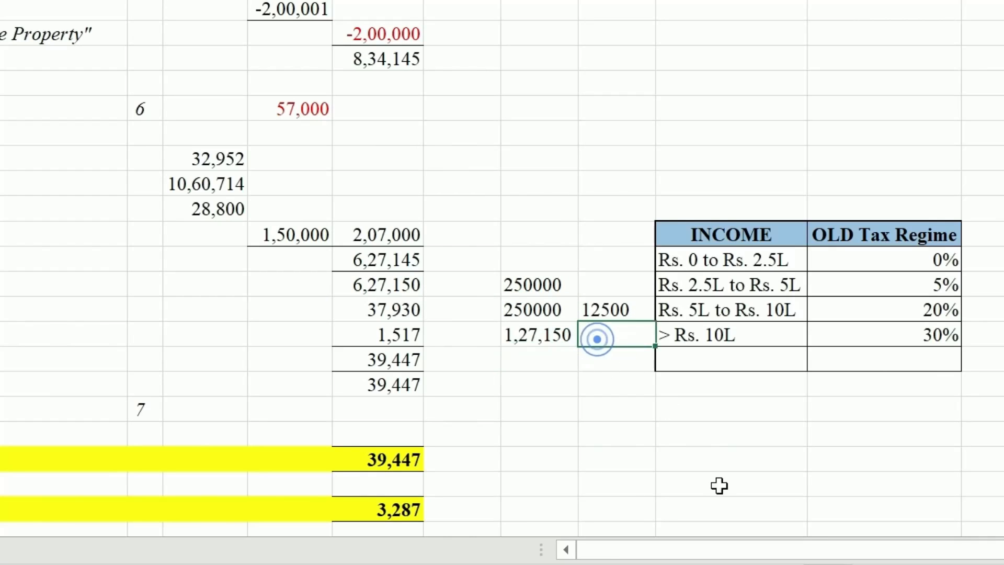
{"action": "type", "text": "="}
{"action": "key", "text": "Left"}
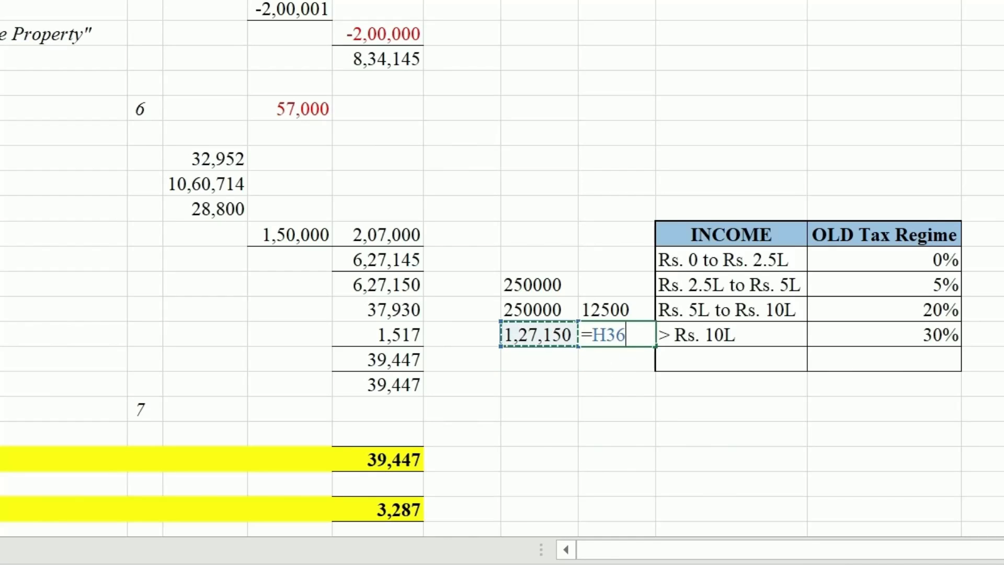
{"action": "type", "text": "*20"}
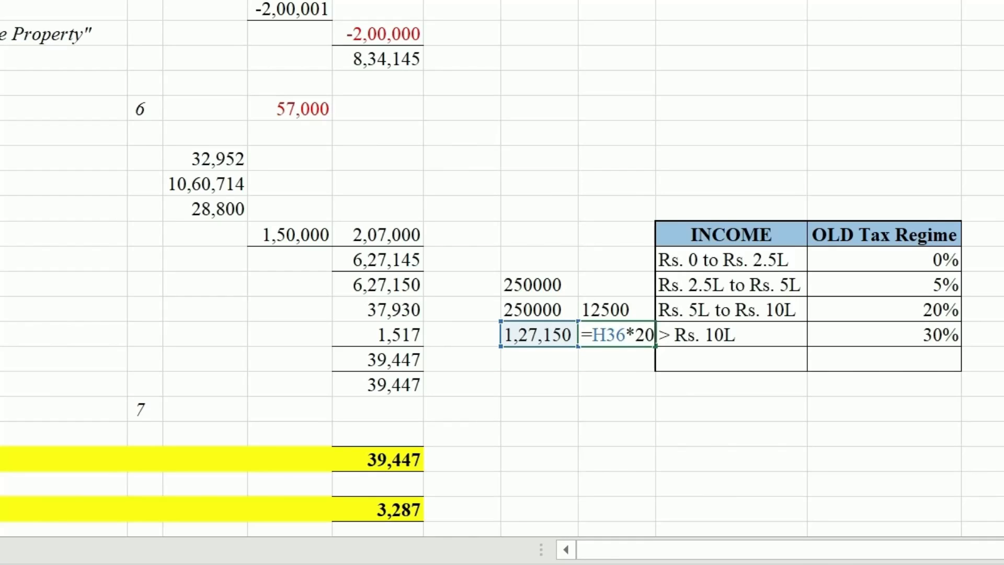
{"action": "type", "text": "%"}
{"action": "key", "text": "Return"}
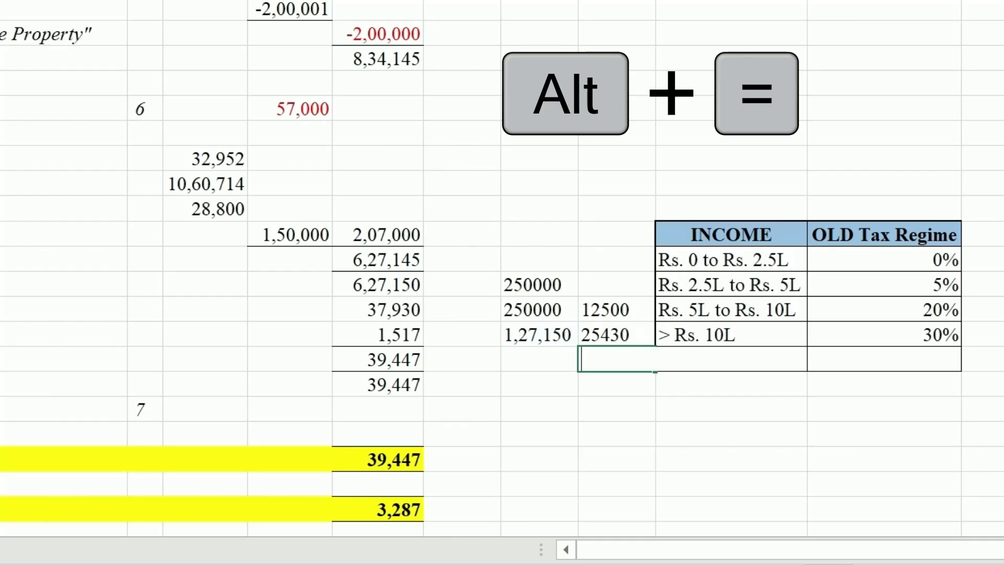
{"action": "key", "text": "alt+equal"}
{"action": "key", "text": "Return"}
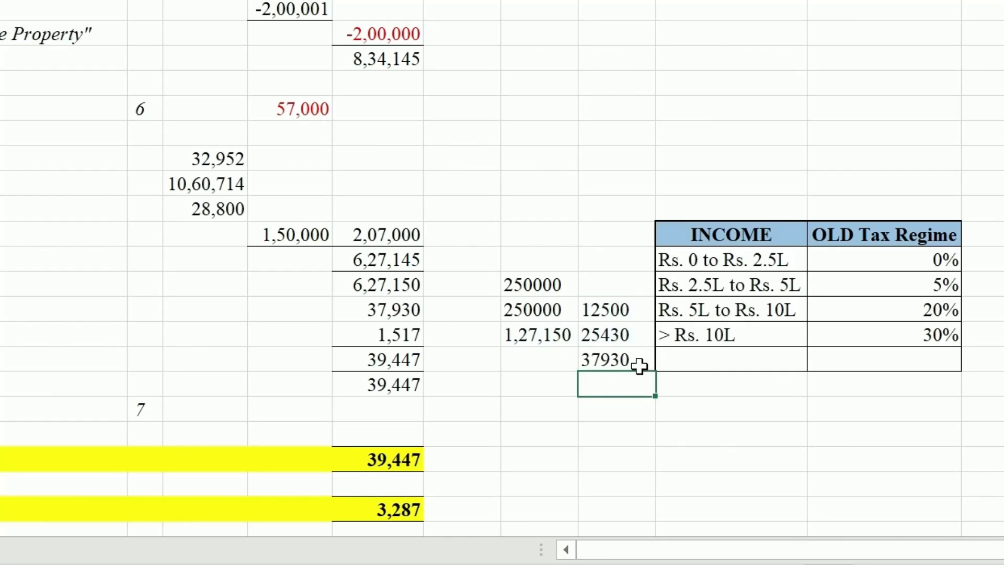
{"action": "left_click", "coordinate": [587, 365]}
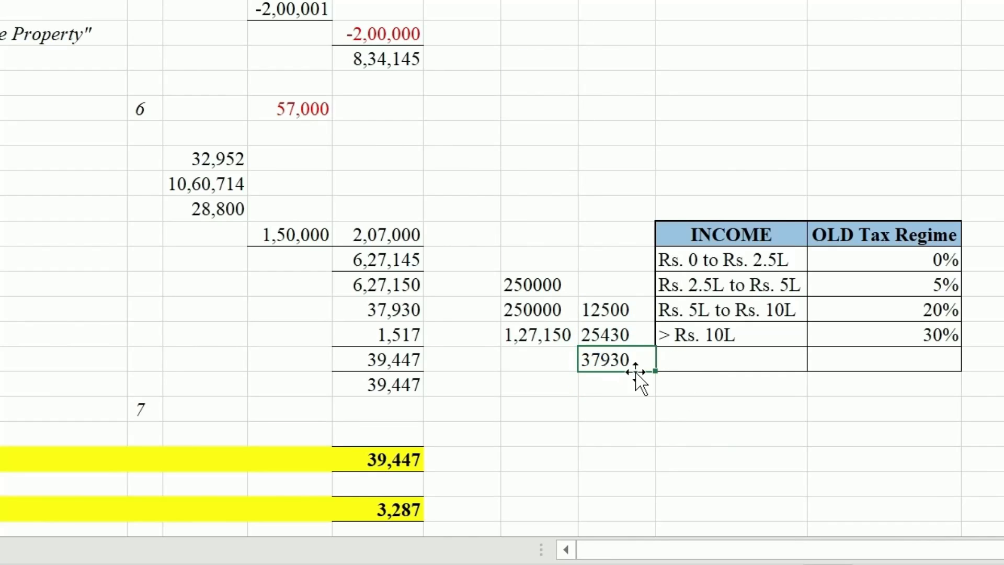
Add a 4% cess formula on the 37930 slab total below it, giving 1517.2
{"action": "left_click", "coordinate": [401, 316]}
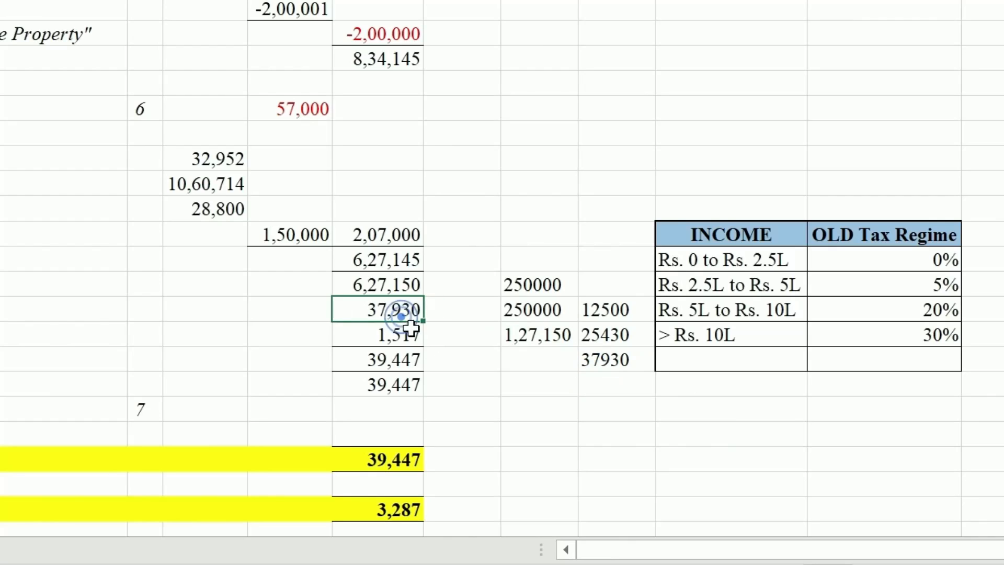
{"action": "left_click", "coordinate": [397, 332]}
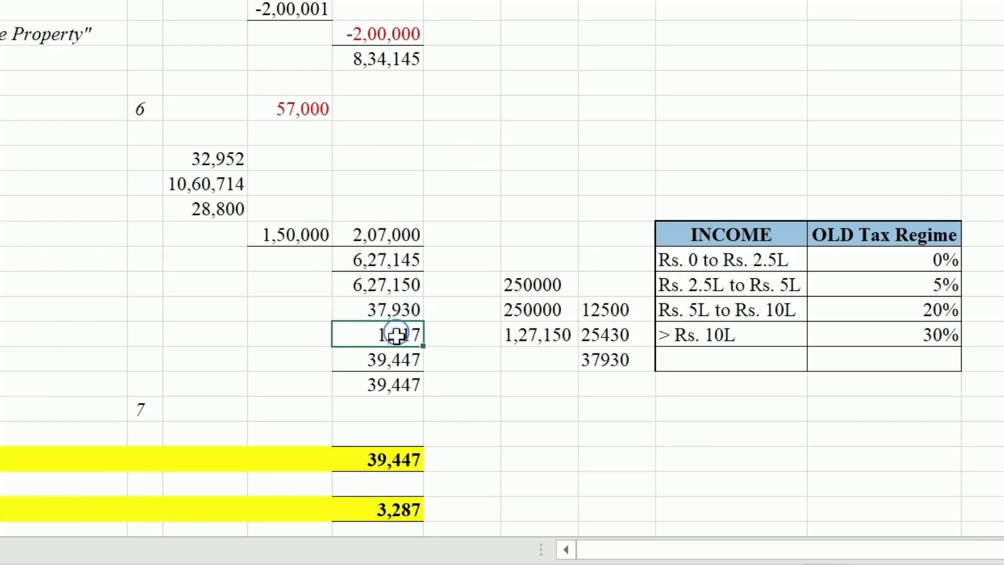
{"action": "left_click", "coordinate": [575, 383]}
{"action": "left_click", "coordinate": [618, 386]}
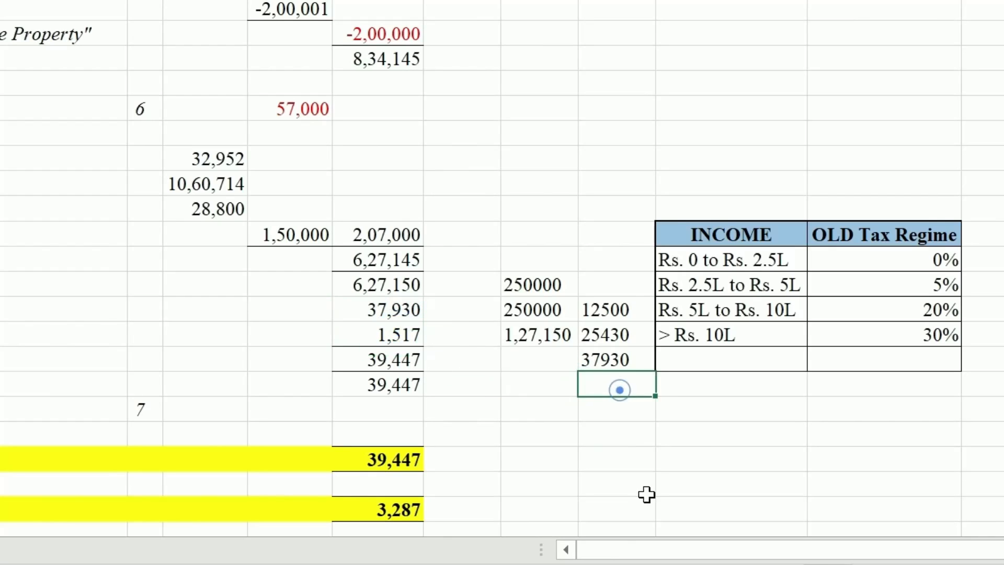
{"action": "type", "text": "="}
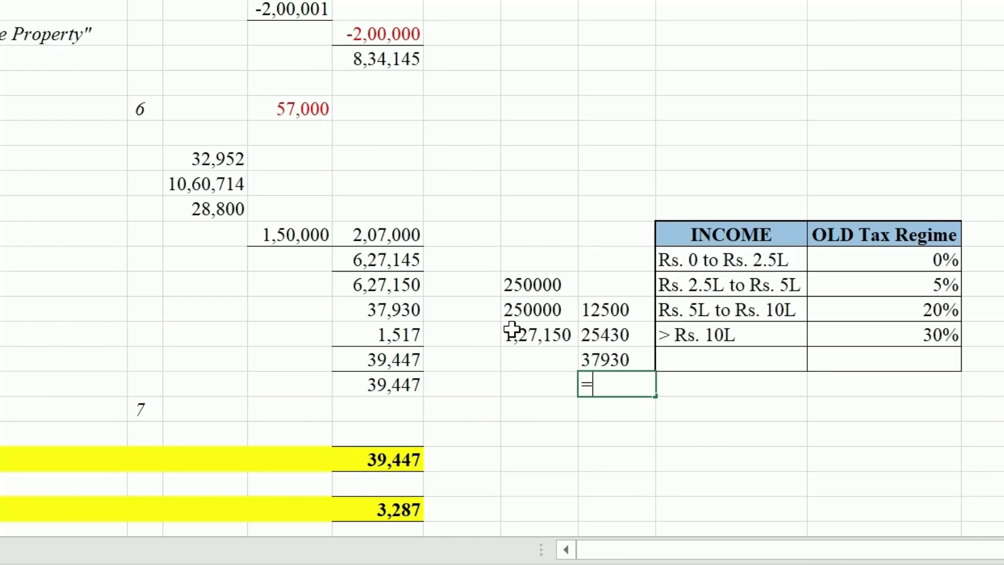
{"action": "left_click", "coordinate": [606, 354]}
{"action": "type", "text": "*"}
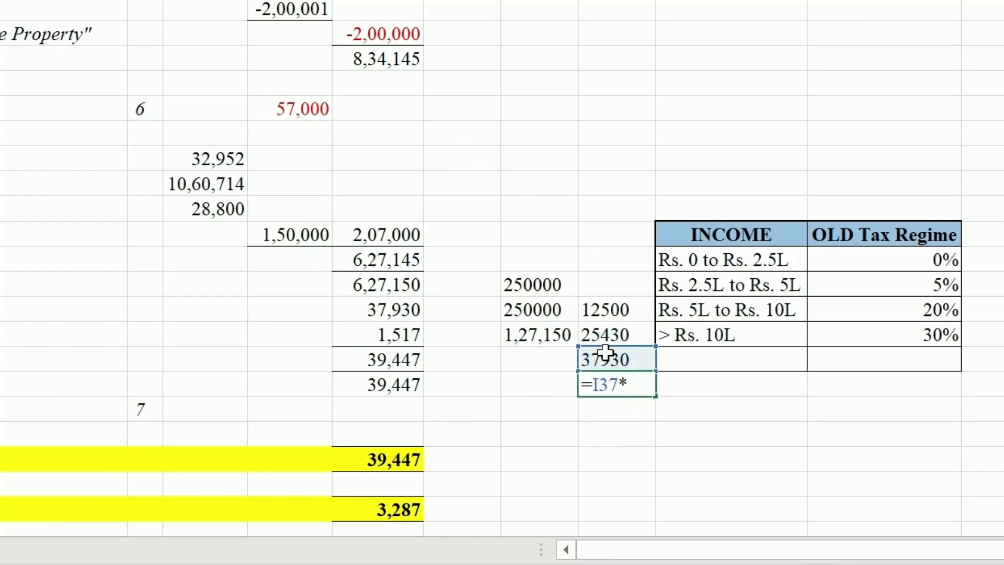
{"action": "key", "text": "Return"}
Confirm slab tax plus cess sums to 39447.2, matching the 39,447 tax with cess
{"action": "left_click", "coordinate": [671, 438]}
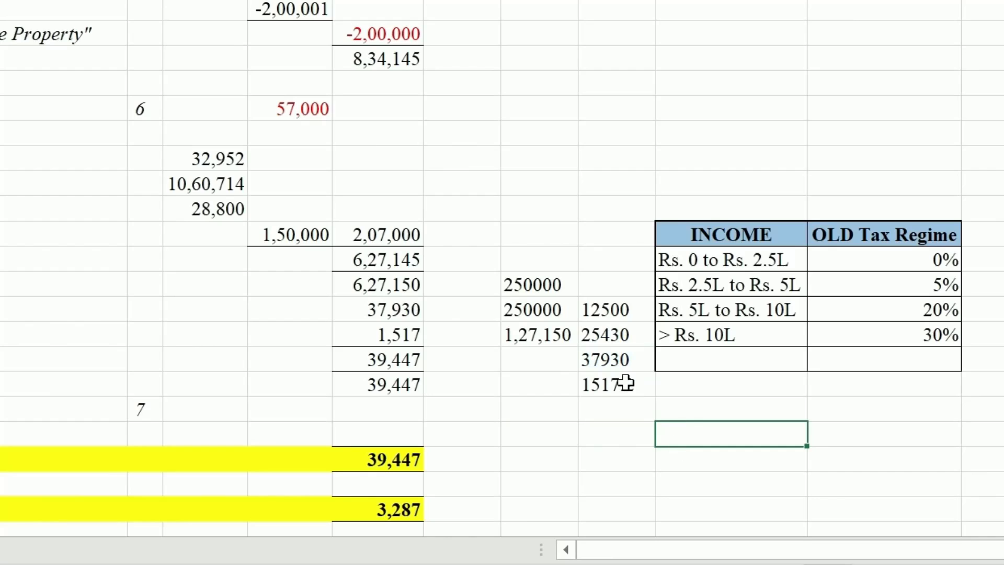
{"action": "left_click", "coordinate": [625, 383]}
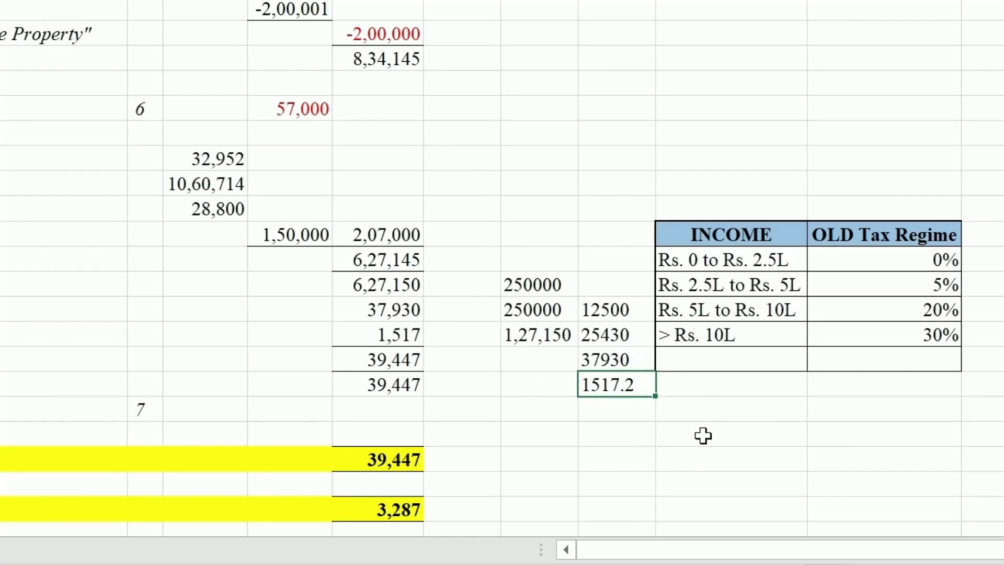
{"action": "left_click", "coordinate": [600, 358]}
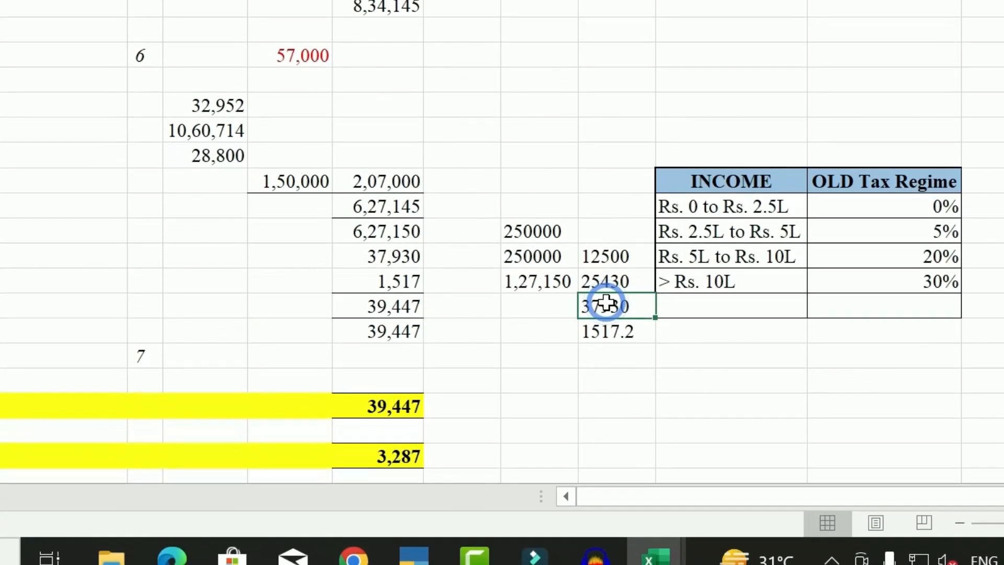
{"action": "left_click_drag", "start_coordinate": [604, 357], "coordinate": [602, 379]}
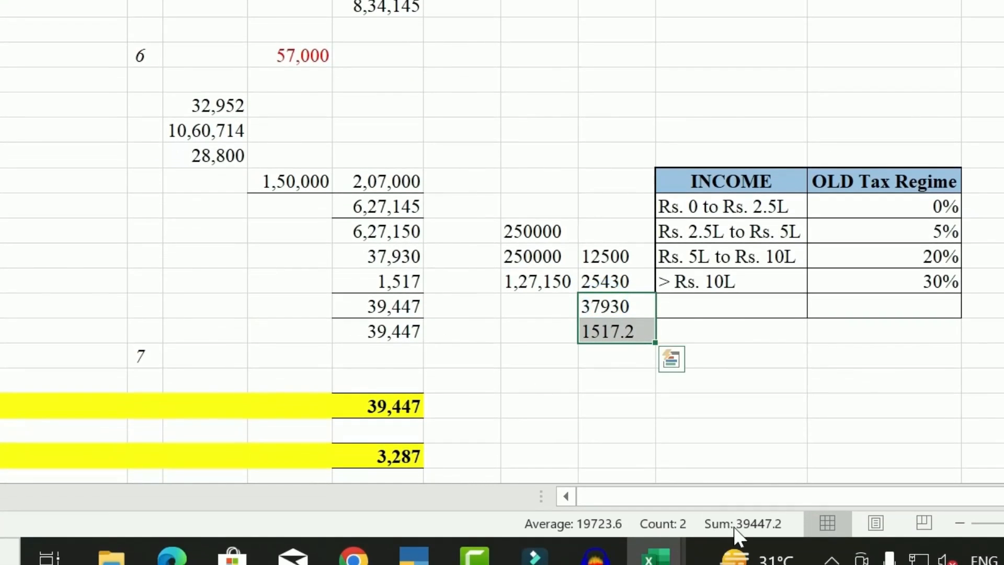
{"action": "left_click", "coordinate": [379, 306]}
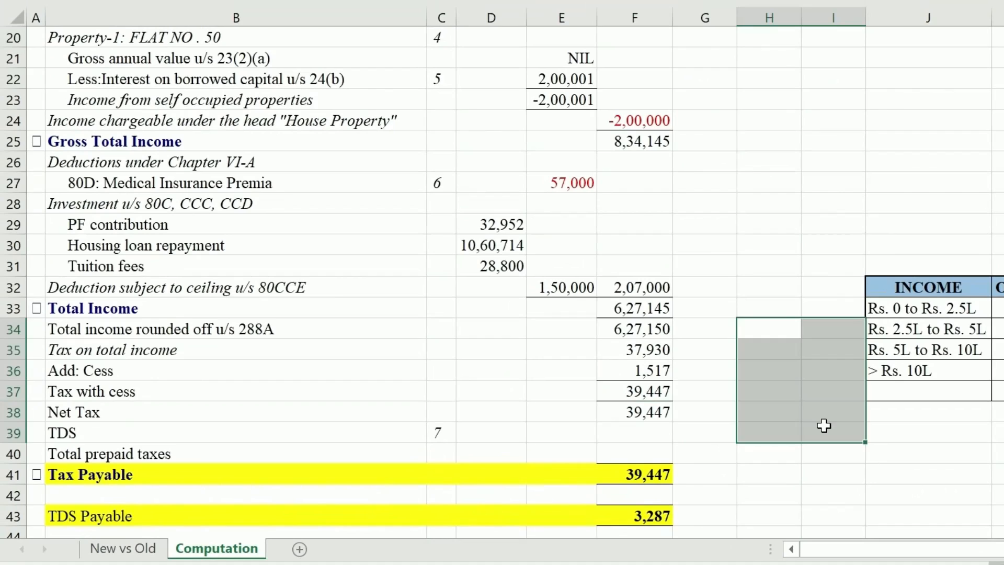
{"action": "left_click", "coordinate": [730, 448]}
{"action": "left_click", "coordinate": [607, 414]}
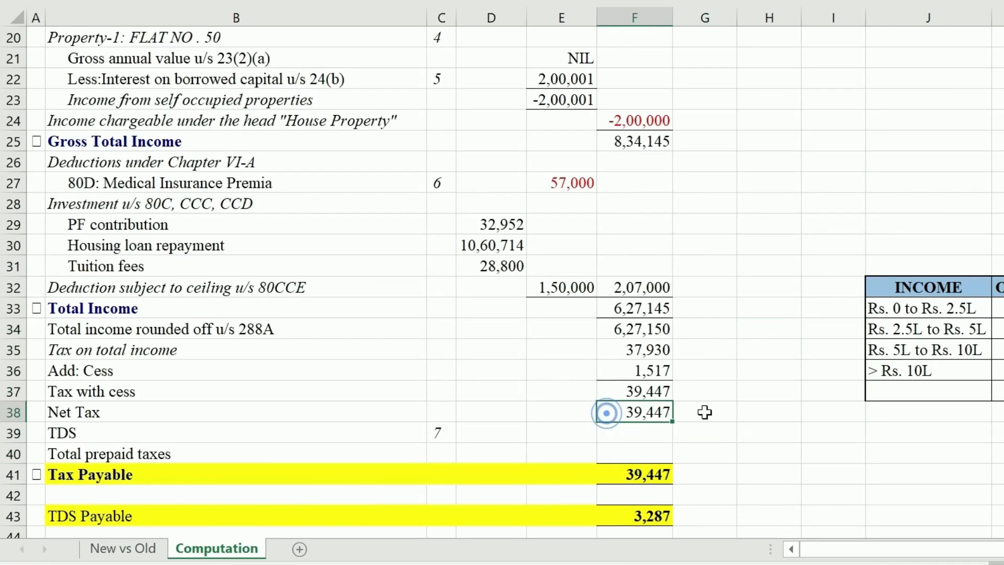
{"action": "left_click", "coordinate": [648, 517]}
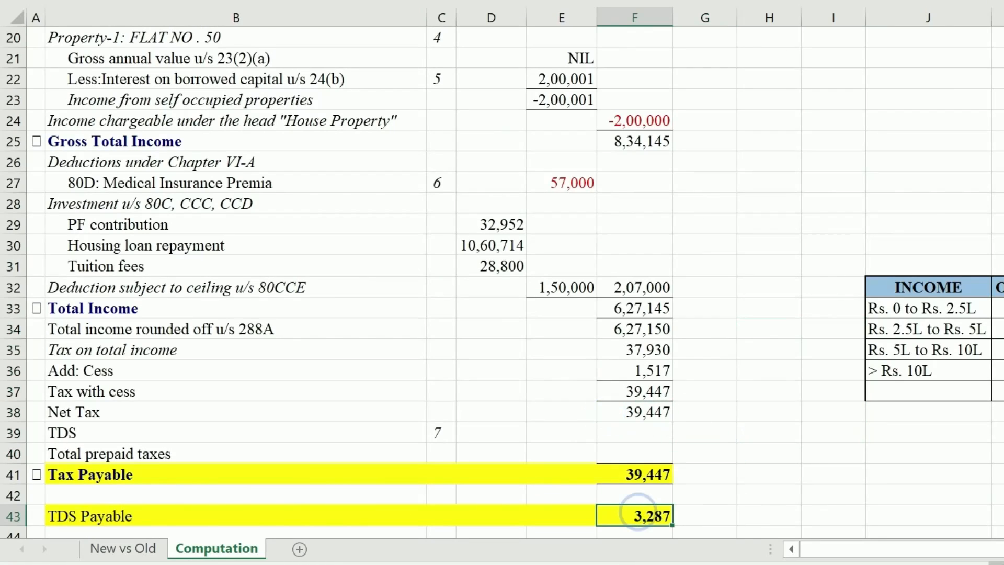
{"action": "type", "text": "="}
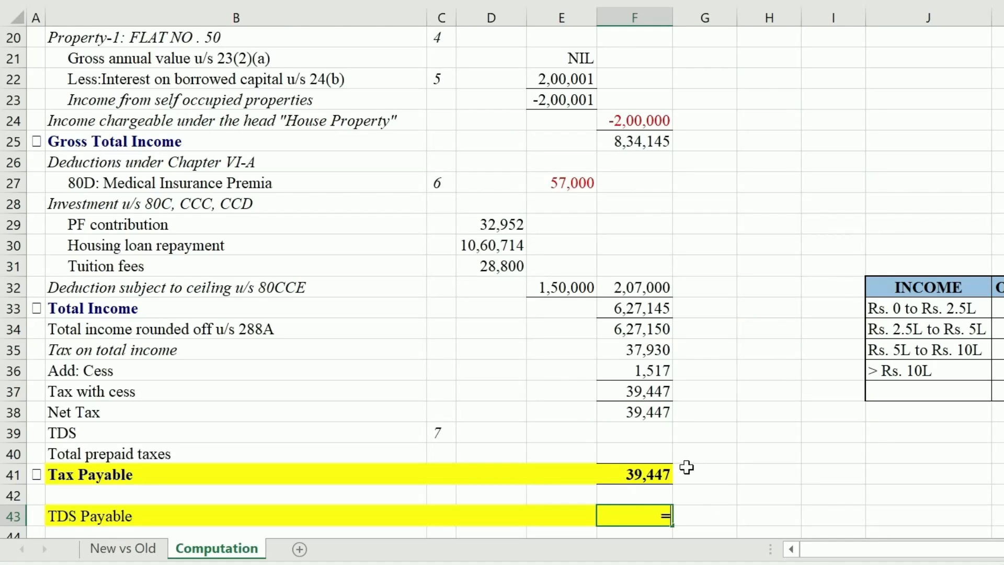
{"action": "left_click", "coordinate": [658, 469]}
{"action": "type", "text": "/12"}
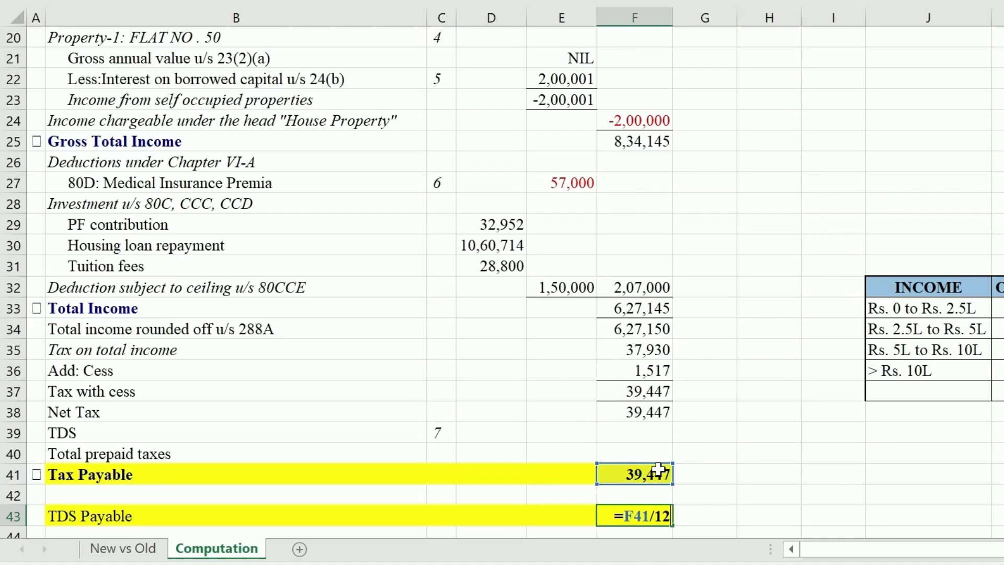
{"action": "key", "text": "Return"}
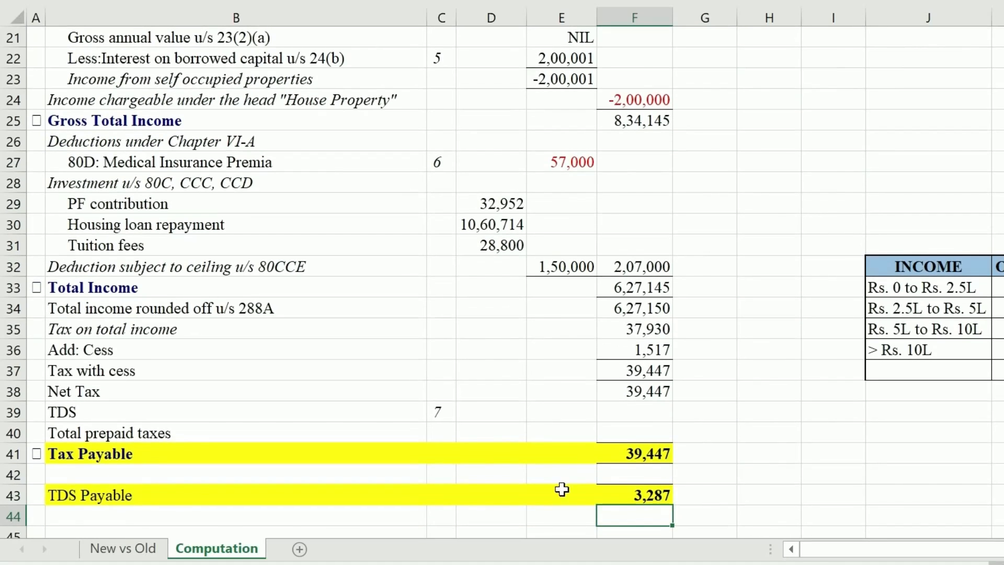
{"action": "left_click", "coordinate": [609, 491]}
{"action": "left_click", "coordinate": [799, 495]}
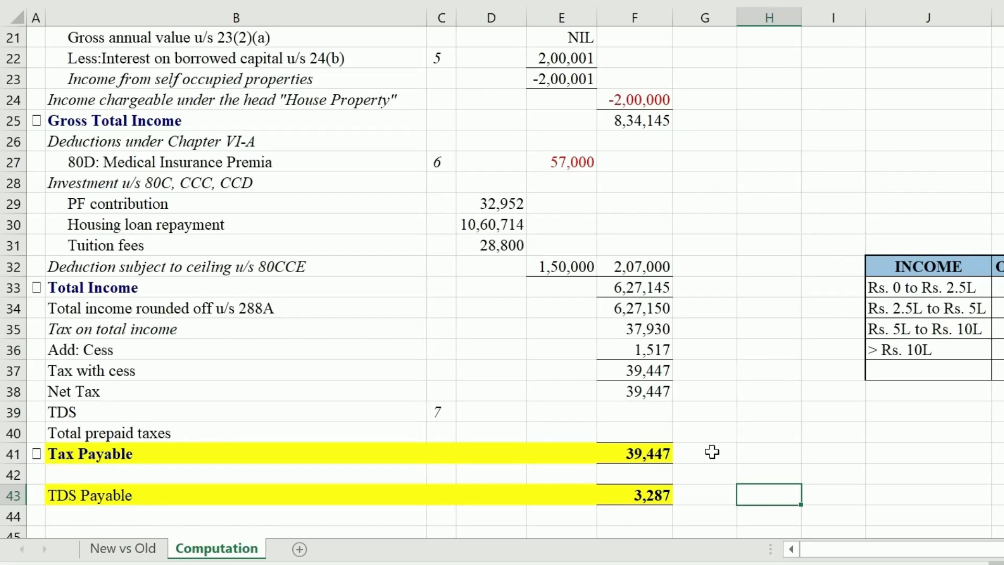
{"action": "left_click", "coordinate": [631, 331]}
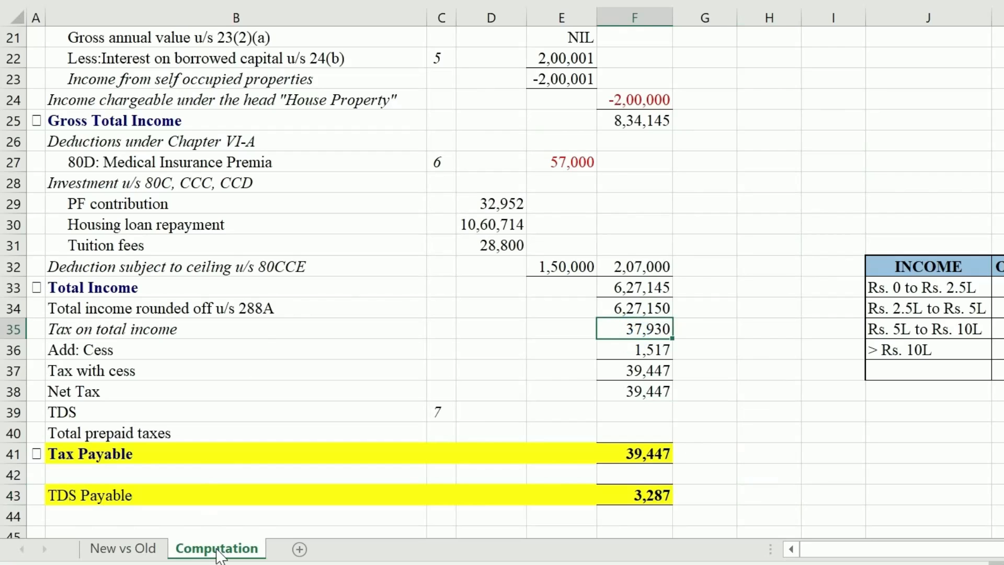
Review the three section 192 challans for Jan-23 to Mar-23, each with TDS of 27,429
{"action": "left_click", "coordinate": [142, 548]}
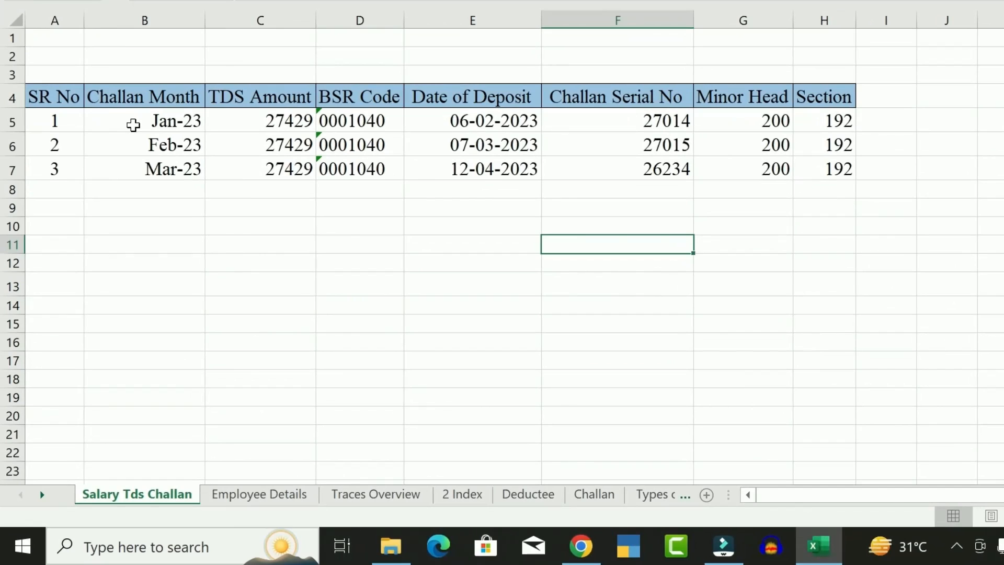
{"action": "mouse_move", "coordinate": [133, 123]}
{"action": "left_mouse_down"}
{"action": "mouse_move", "coordinate": [680, 129]}
{"action": "mouse_move", "coordinate": [789, 116]}
{"action": "left_mouse_up"}
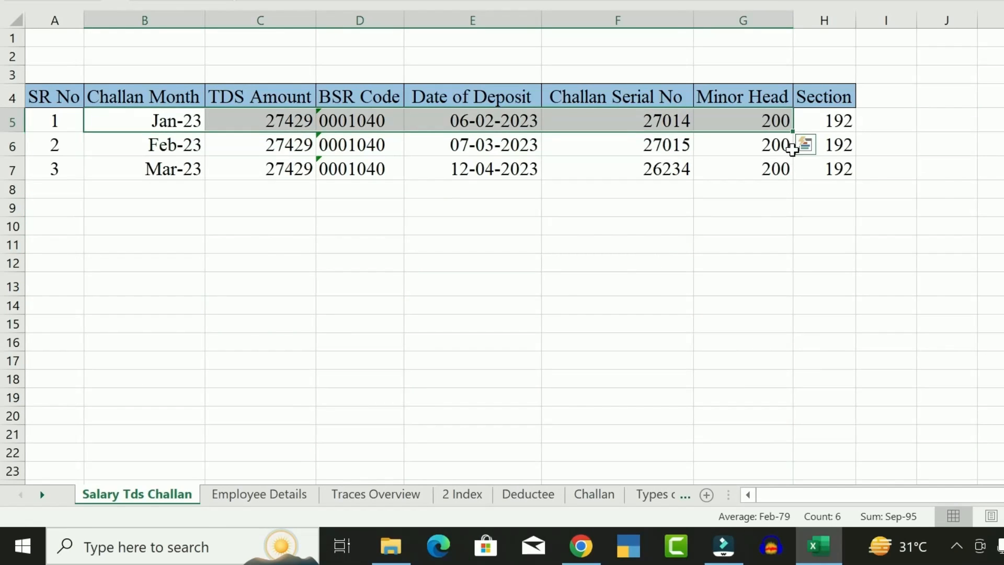
{"action": "left_click", "coordinate": [641, 118]}
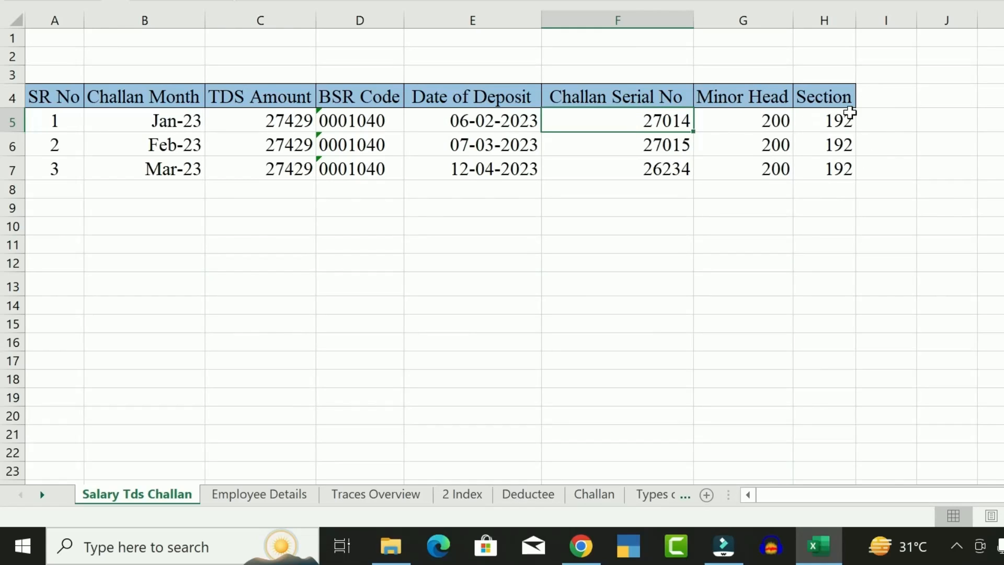
{"action": "left_click", "coordinate": [840, 120]}
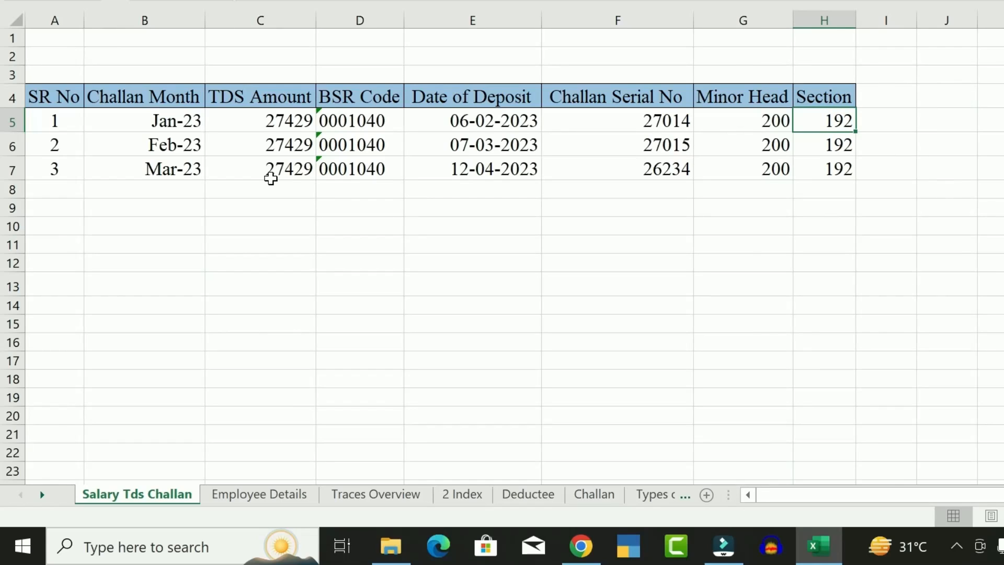
{"action": "left_click_drag", "start_coordinate": [261, 225], "coordinate": [366, 245]}
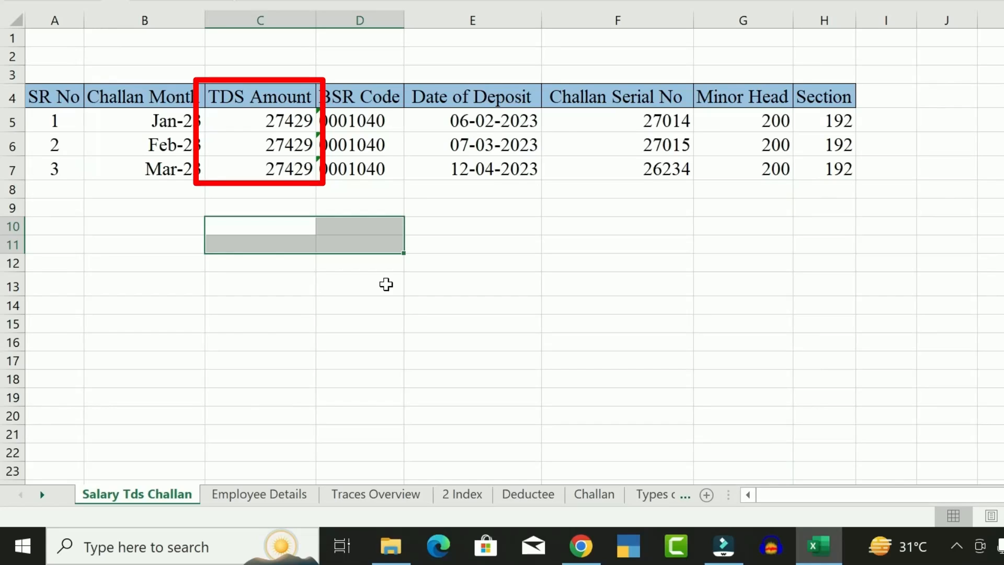
{"action": "left_click", "coordinate": [366, 168]}
{"action": "left_click_drag", "start_coordinate": [273, 125], "coordinate": [260, 165]}
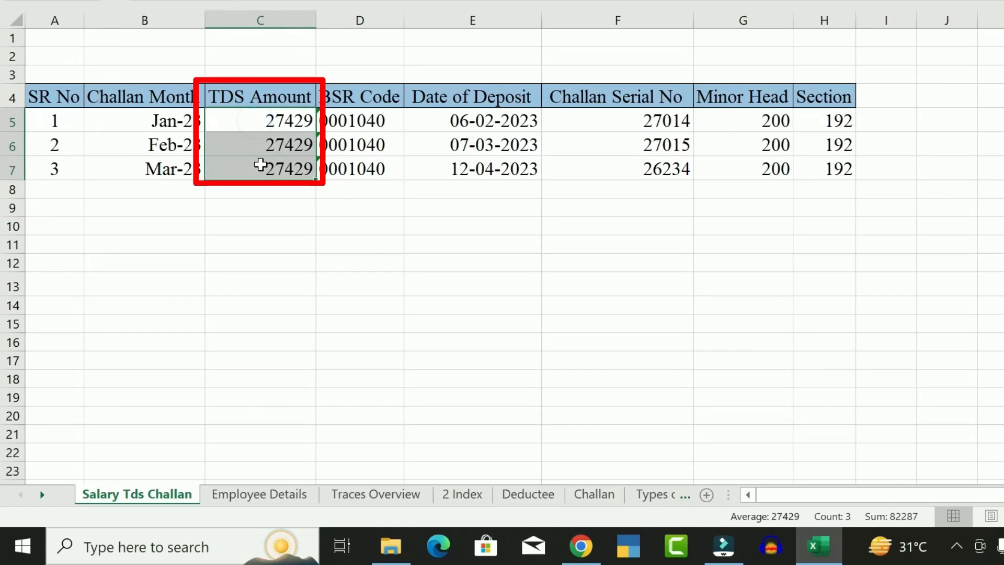
{"action": "left_click", "coordinate": [363, 142]}
{"action": "left_click_drag", "start_coordinate": [235, 119], "coordinate": [253, 168]}
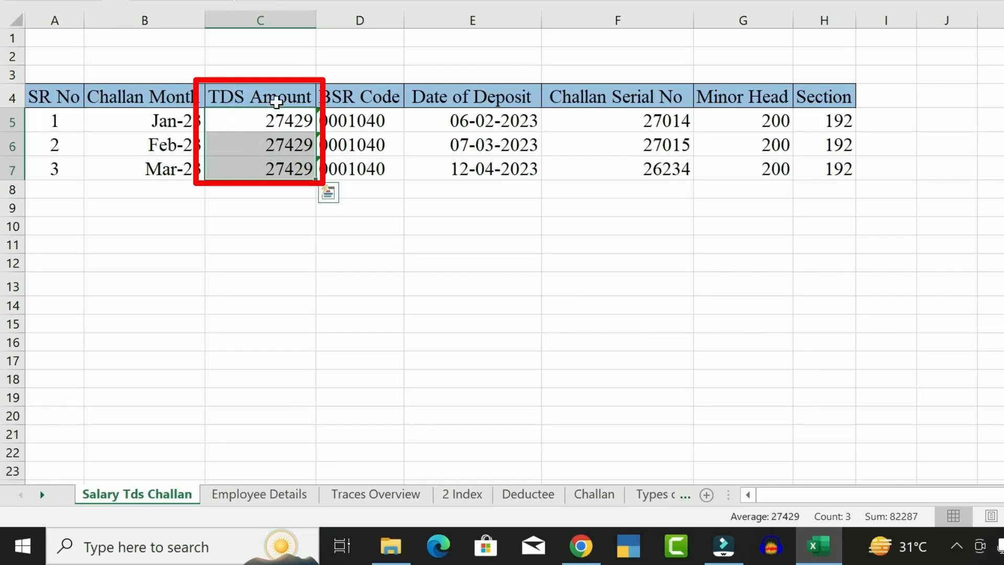
{"action": "left_click", "coordinate": [432, 166]}
{"action": "left_click", "coordinate": [419, 266]}
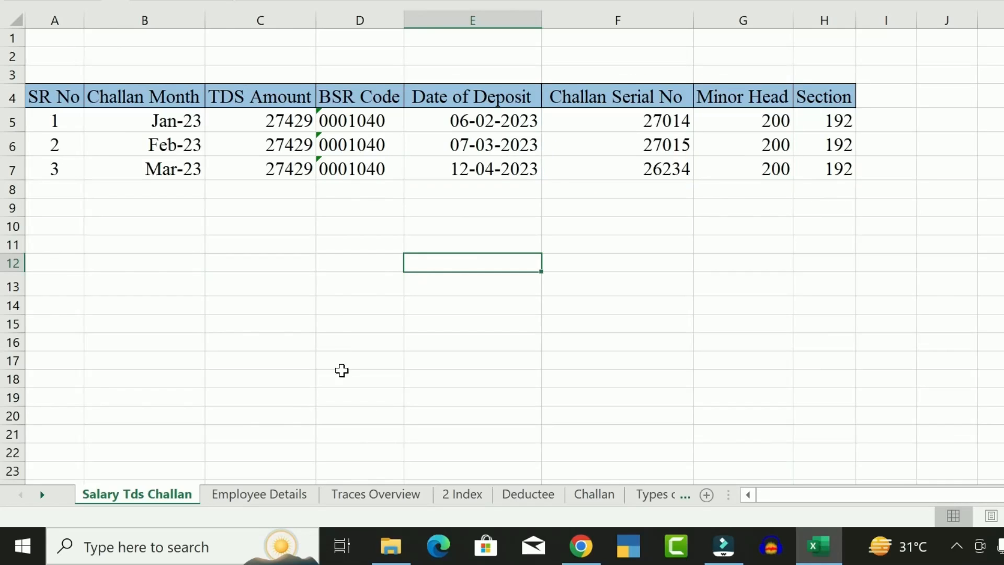
Check the Month and Deductee Types columns on the Employee Details sheet
{"action": "left_click", "coordinate": [258, 496]}
{"action": "left_click_drag", "start_coordinate": [55, 108], "coordinate": [56, 242]}
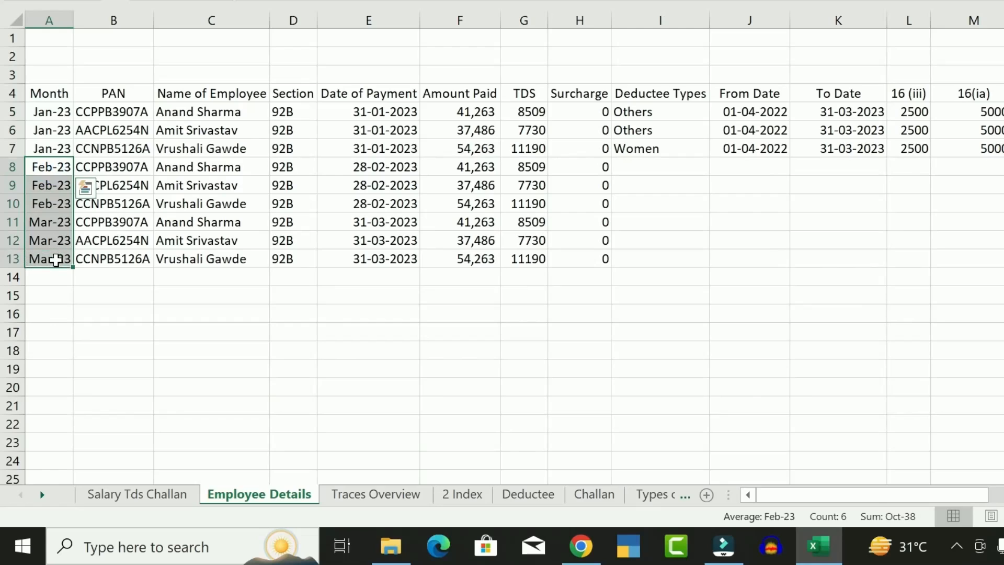
{"action": "left_click", "coordinate": [838, 258]}
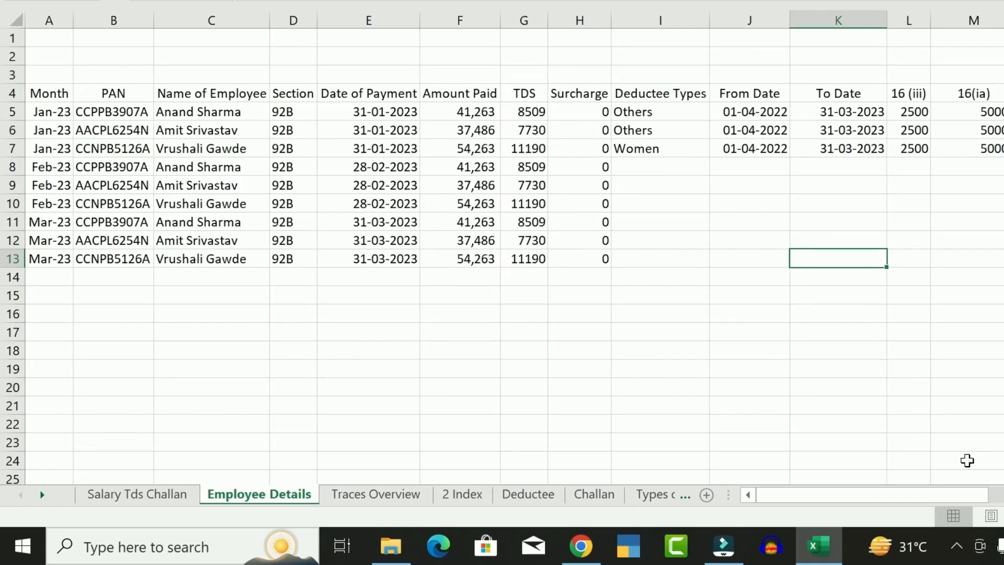
{"action": "left_click", "coordinate": [746, 248]}
{"action": "left_click_drag", "start_coordinate": [664, 92], "coordinate": [989, 140]}
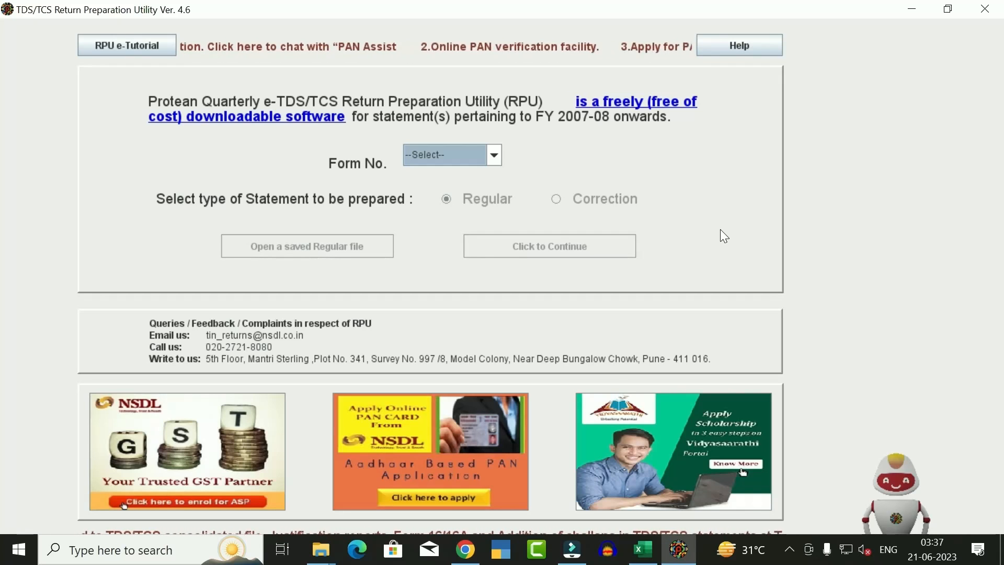
Choose Form 24Q with Regular statement type and continue to the statement form
{"action": "left_click", "coordinate": [494, 155]}
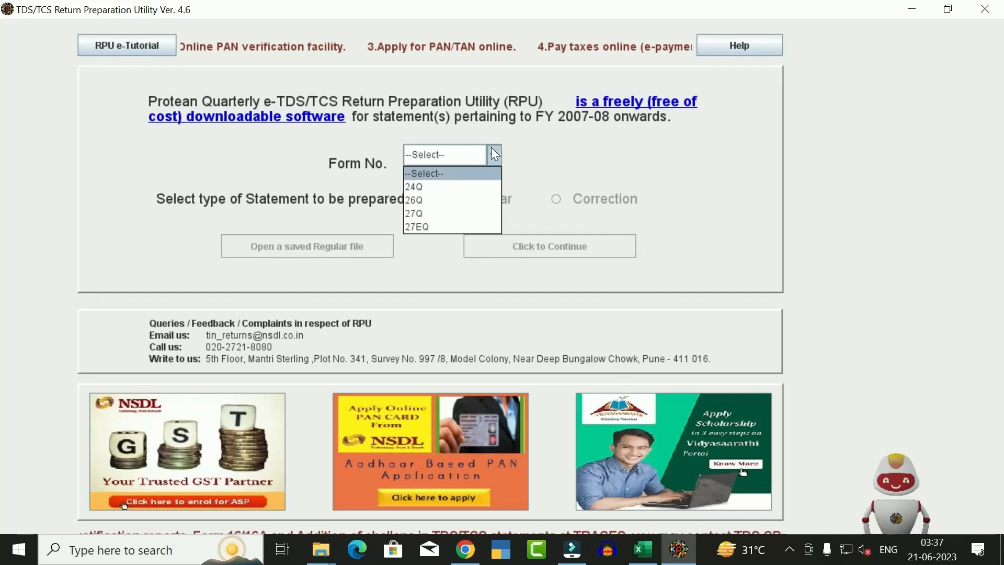
{"action": "left_click", "coordinate": [420, 188]}
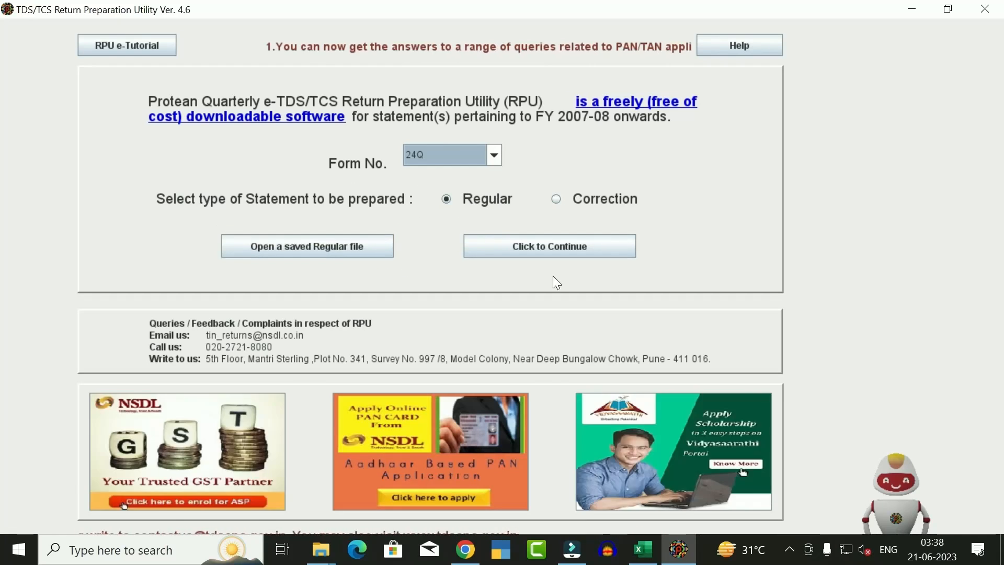
{"action": "left_click", "coordinate": [536, 251]}
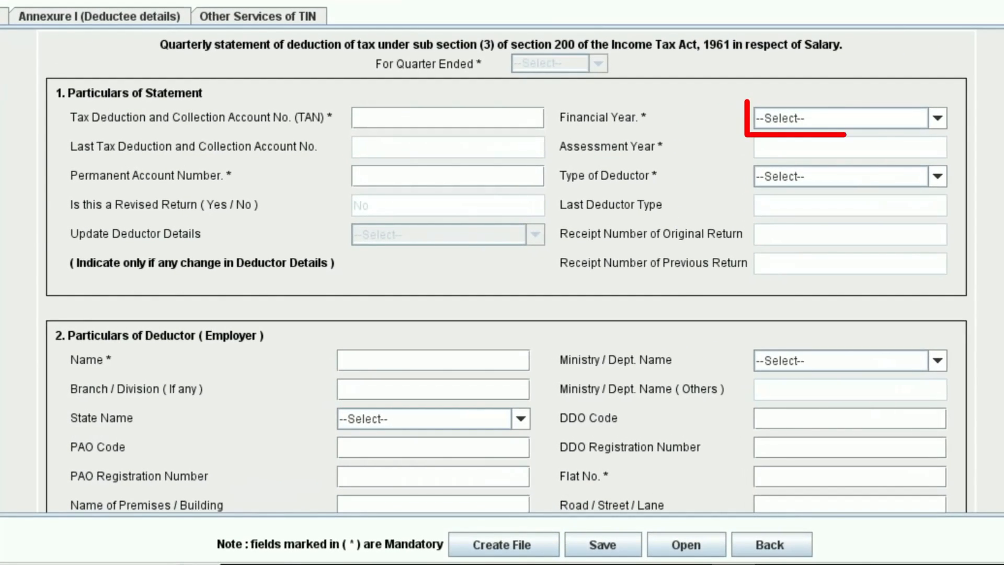
Set the statement to financial year 2022-2023, quarter Q4, and enter the deductor's TAN
{"action": "left_click", "coordinate": [937, 118]}
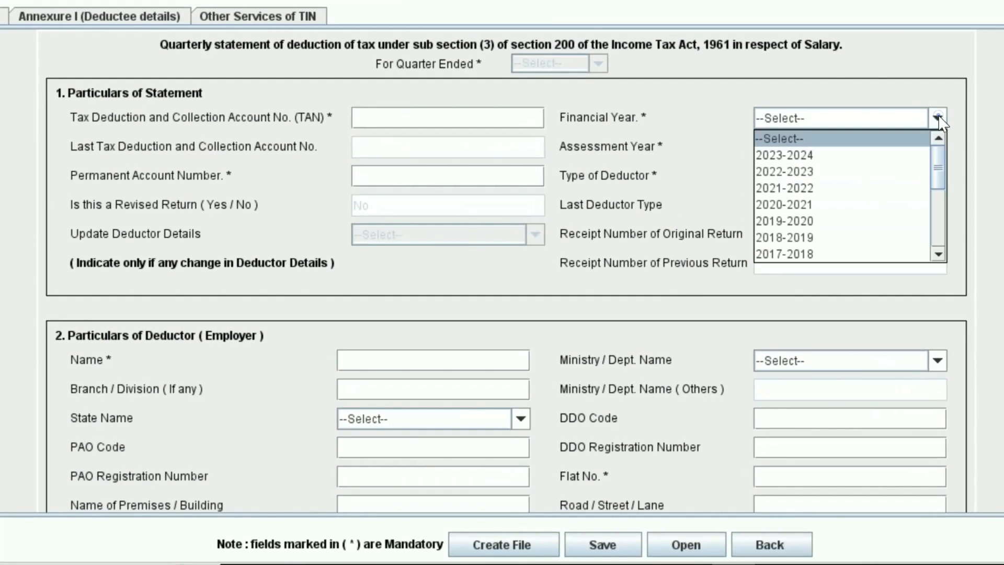
{"action": "left_click", "coordinate": [797, 176]}
{"action": "left_click", "coordinate": [521, 265]}
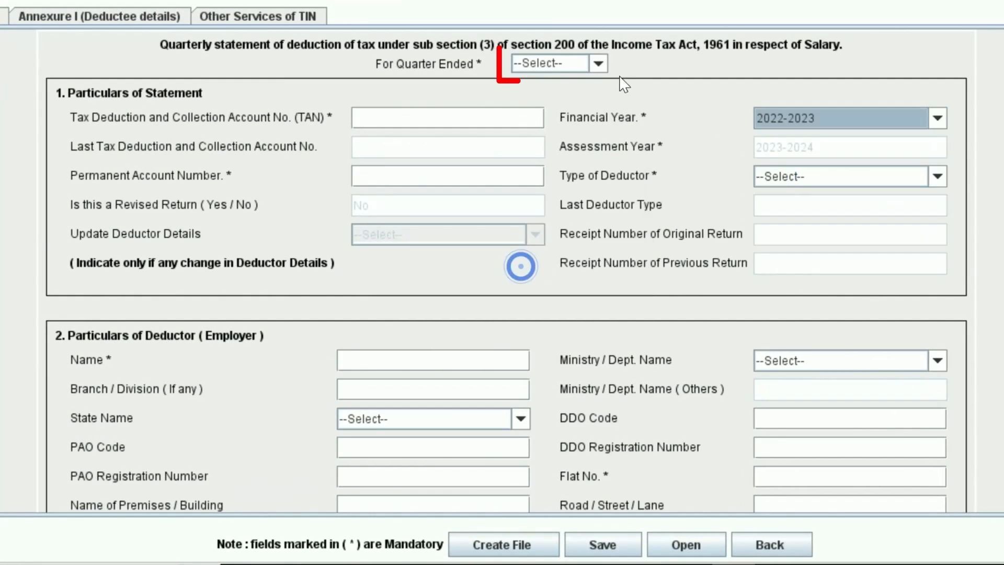
{"action": "left_click", "coordinate": [598, 64]}
{"action": "left_click", "coordinate": [546, 151]}
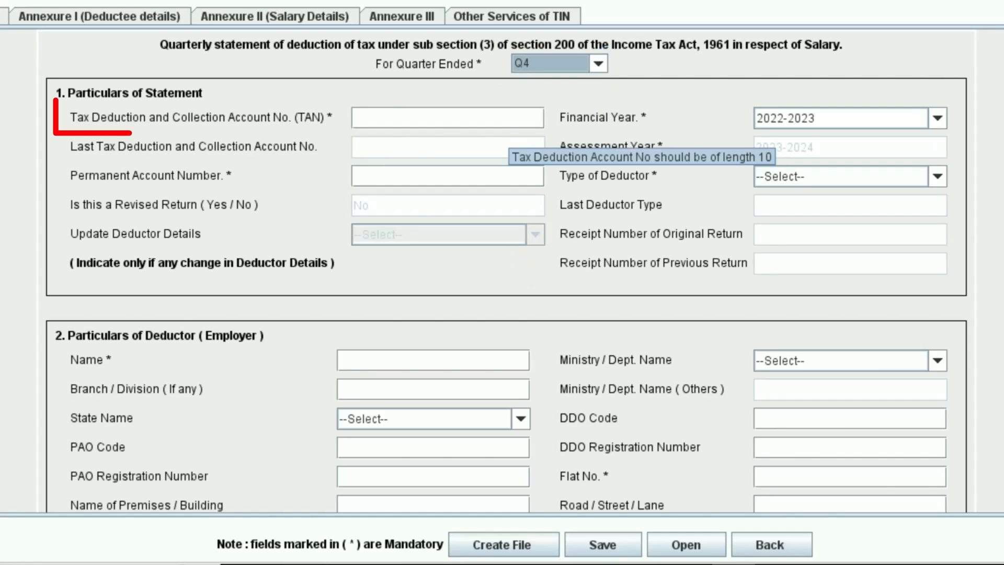
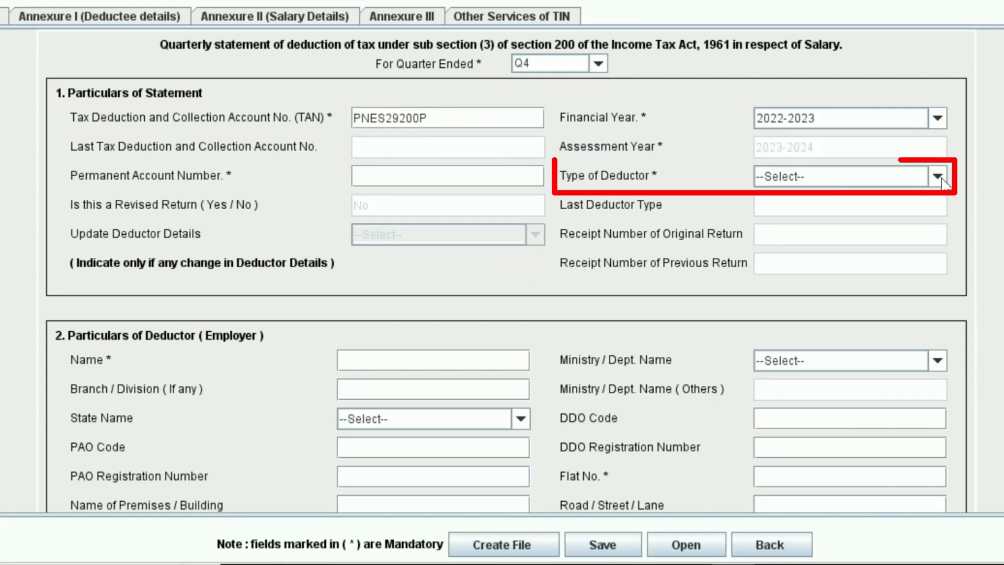
Set the deductor type to Individual/HUF and enter the deductor's PAN
{"action": "left_click", "coordinate": [938, 176]}
{"action": "scroll", "coordinate": [837, 262], "scroll_direction": "down", "scroll_amount": 3}
{"action": "left_click", "coordinate": [789, 361]}
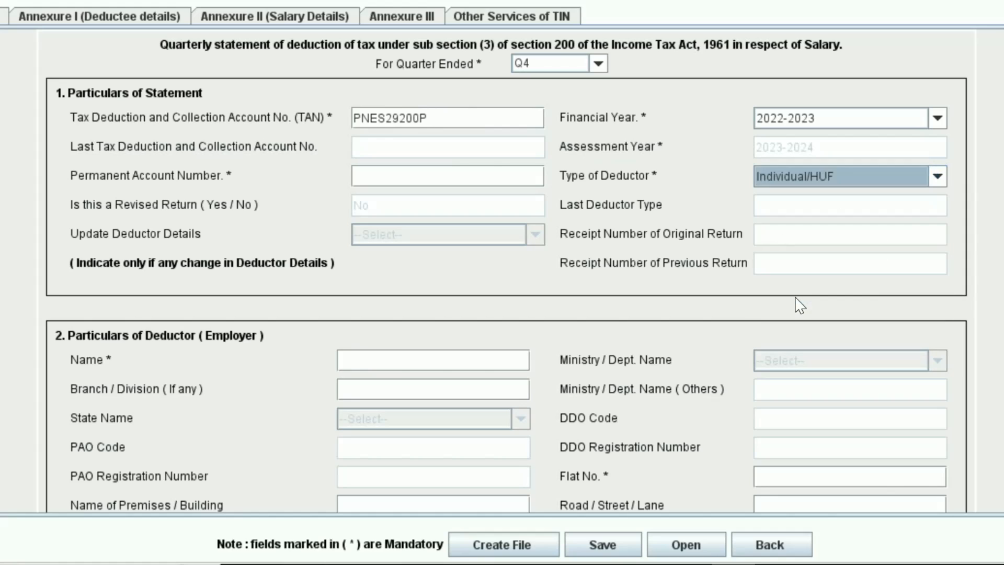
{"action": "left_click", "coordinate": [392, 173]}
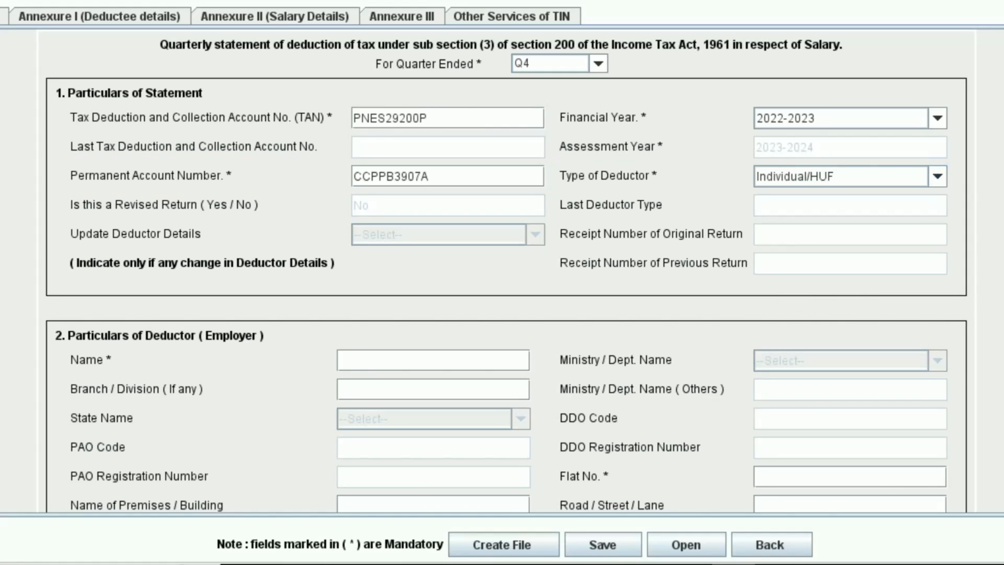
Enter the deductor's PIN code, choose state Maharashtra, and set address changed to No
{"action": "scroll", "coordinate": [508, 271], "scroll_direction": "down", "scroll_amount": 1}
{"action": "scroll", "coordinate": [151, 121], "scroll_direction": "down", "scroll_amount": 5}
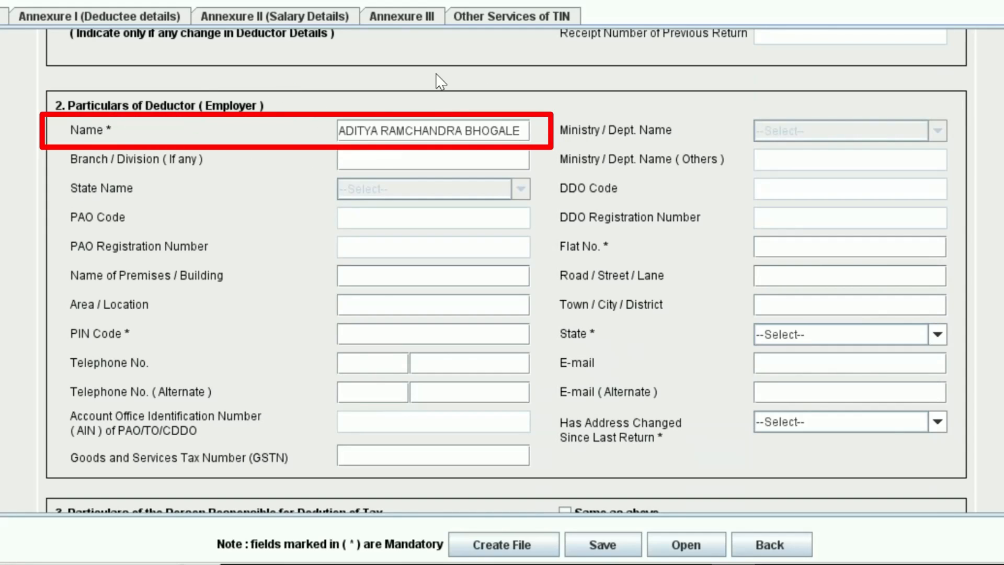
{"action": "left_click", "coordinate": [366, 334]}
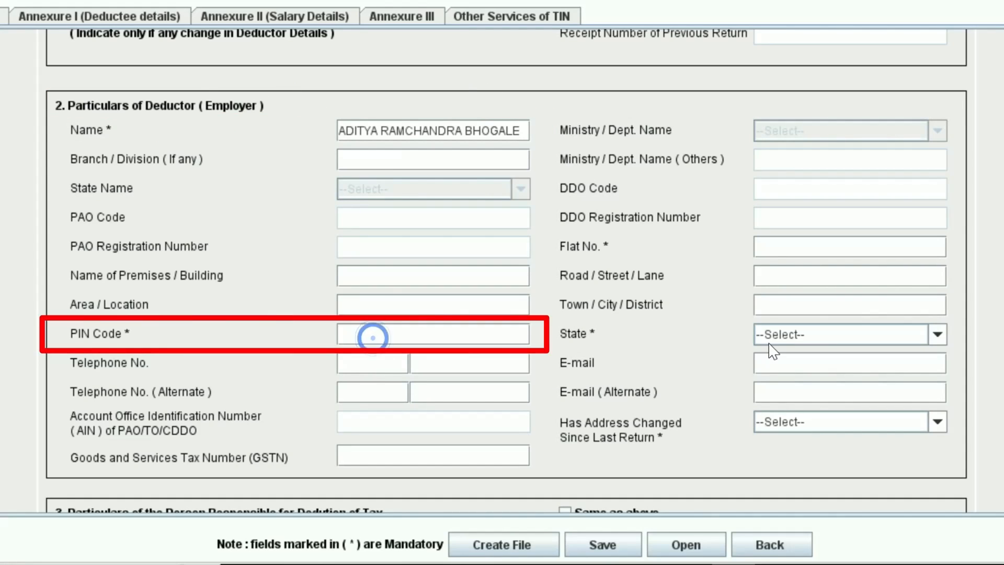
{"action": "left_click", "coordinate": [774, 251]}
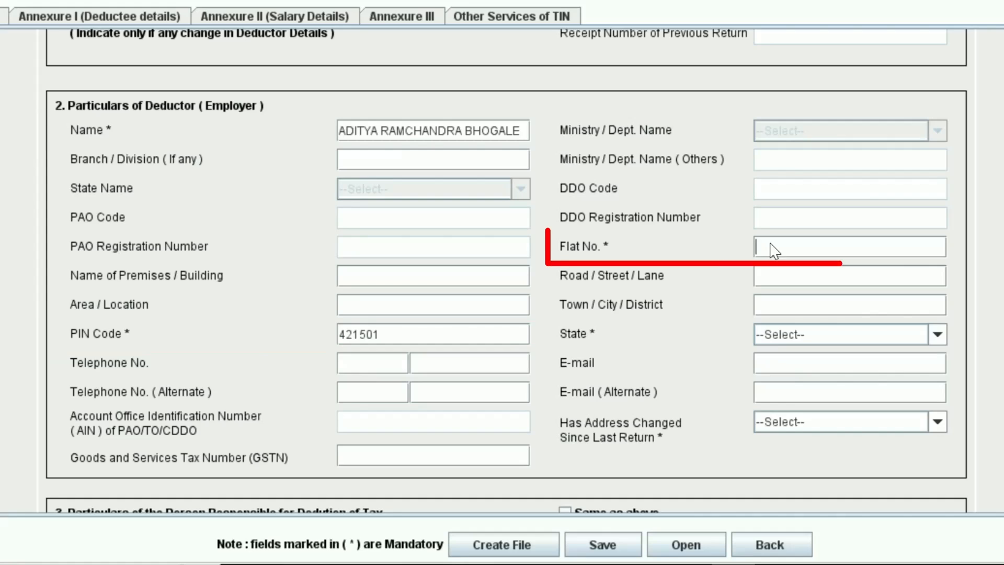
{"action": "type", "text": "506"}
{"action": "left_click", "coordinate": [937, 334]}
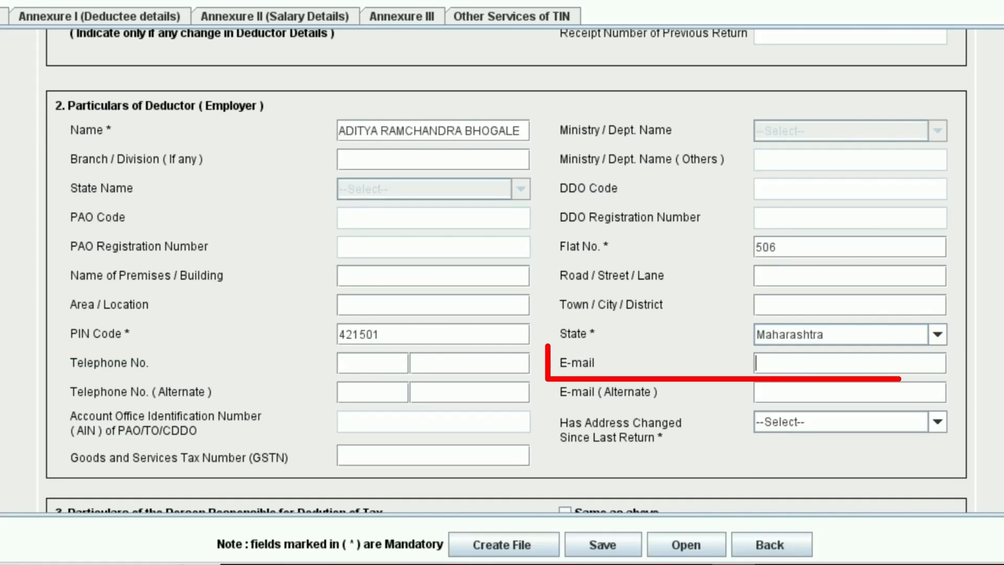
{"action": "left_click", "coordinate": [758, 363]}
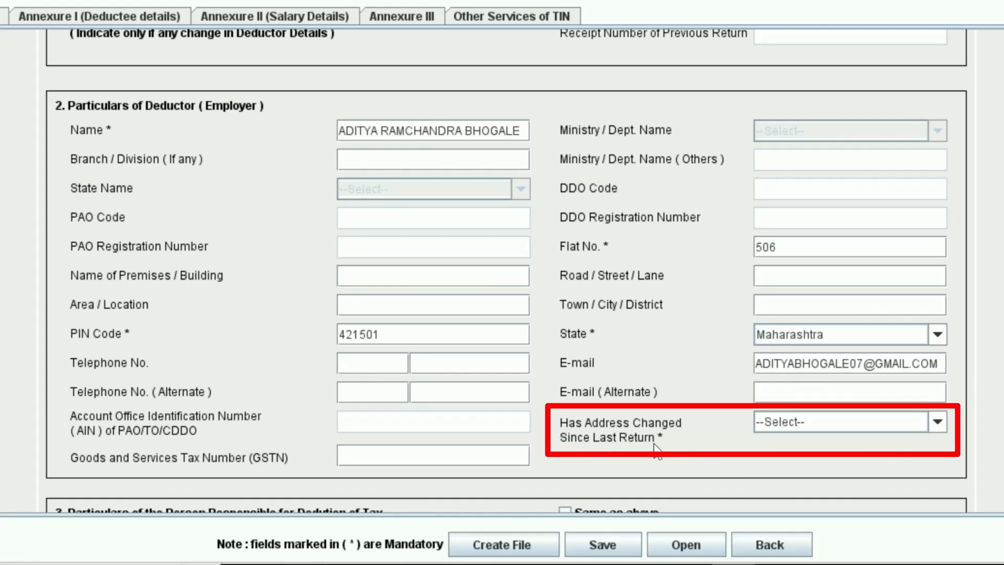
{"action": "left_click", "coordinate": [937, 421]}
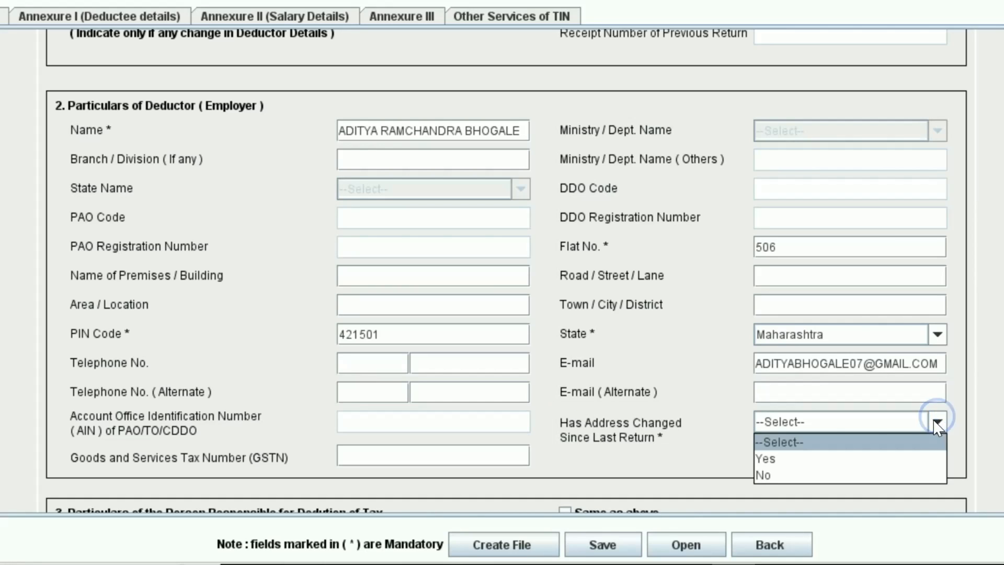
{"action": "left_click", "coordinate": [765, 475]}
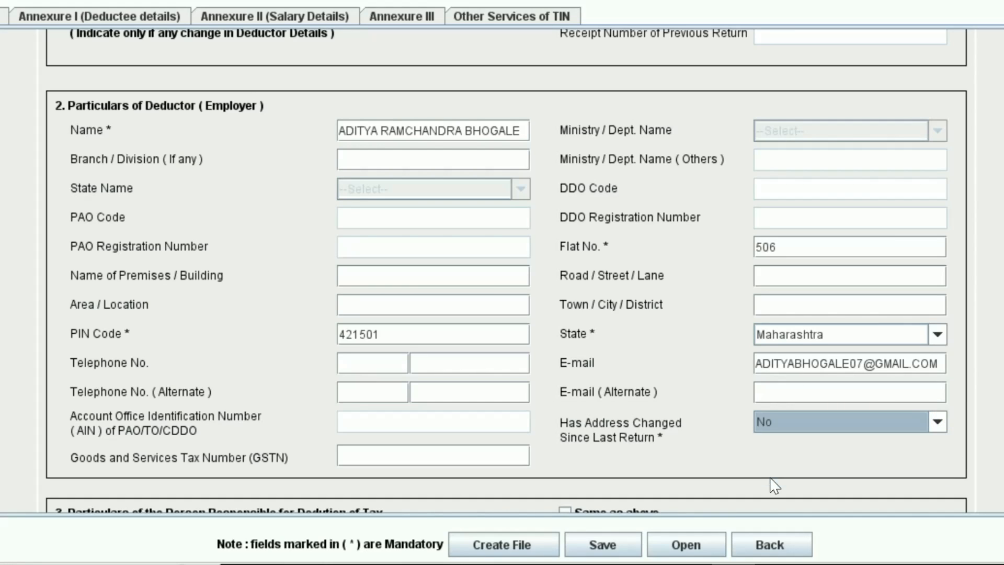
{"action": "scroll", "coordinate": [774, 485], "scroll_direction": "down", "scroll_amount": 6}
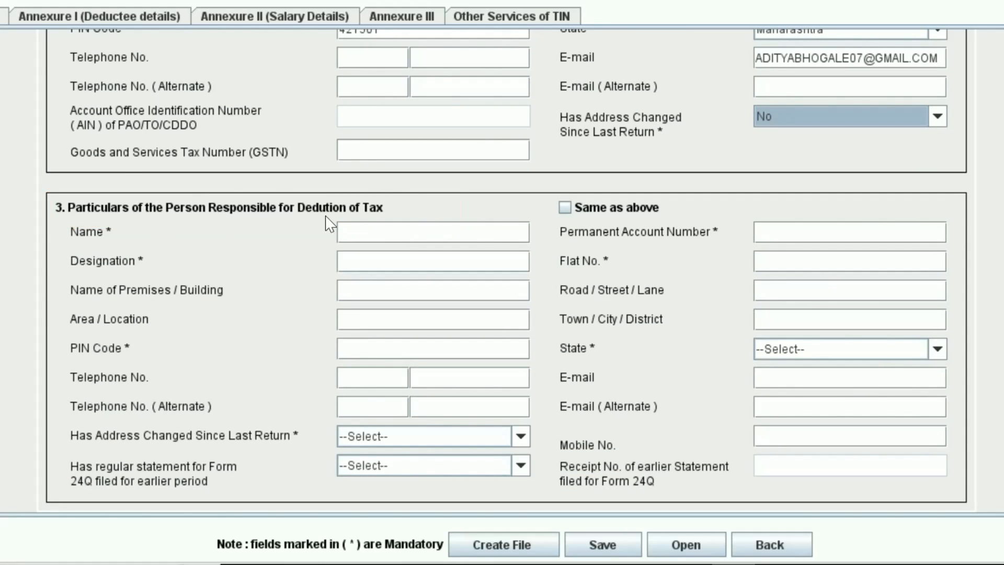
Copy the deductor details and enter the responsible person's name with designation PROPRIETOR
{"action": "left_click", "coordinate": [499, 233]}
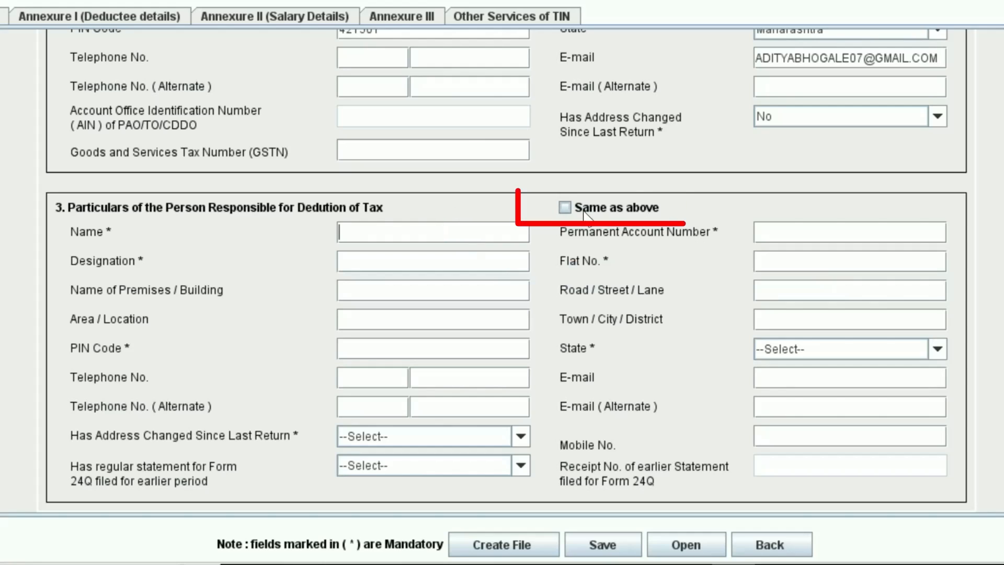
{"action": "left_click", "coordinate": [563, 208]}
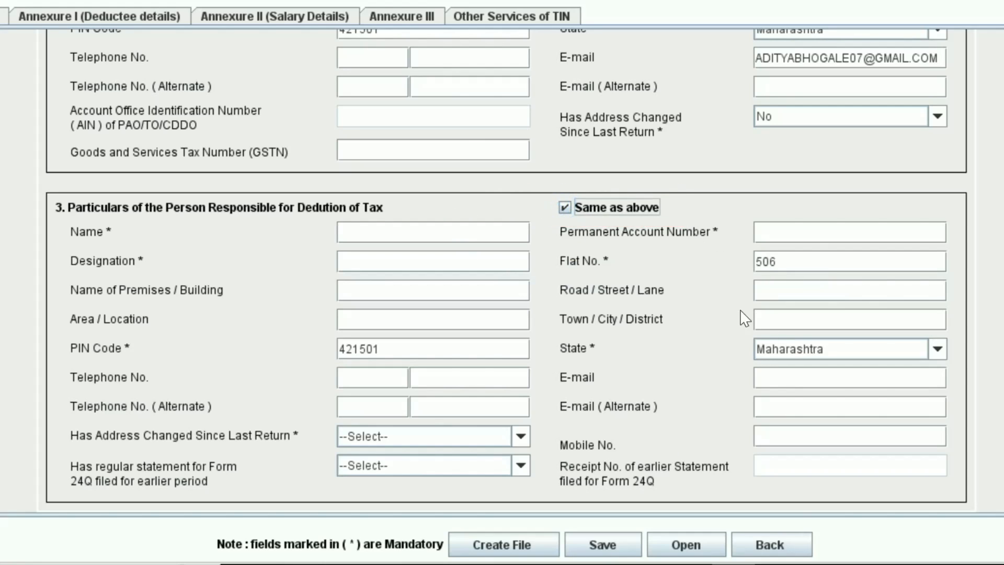
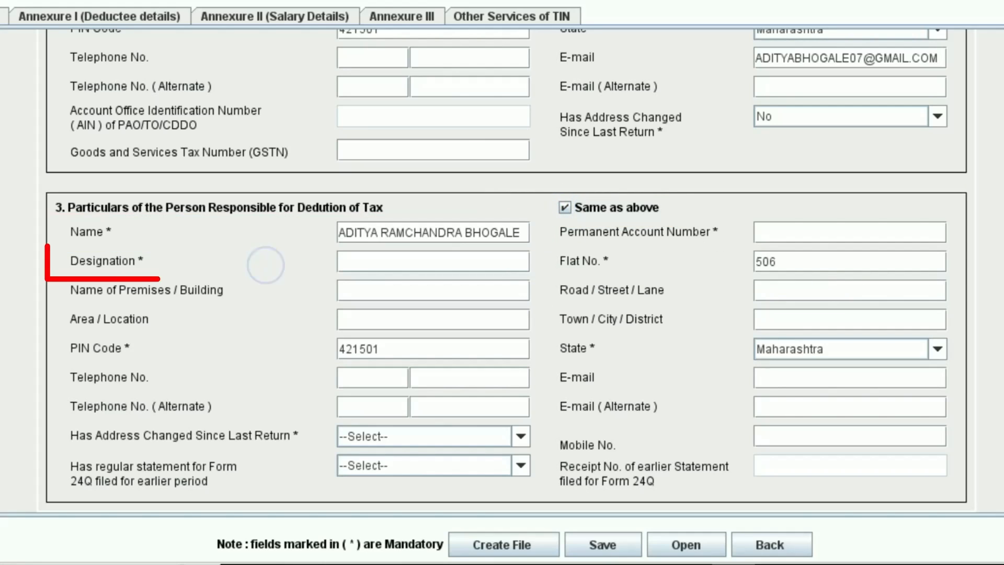
{"action": "key", "text": "Tab"}
{"action": "type", "text": "PROPRIETOR"}
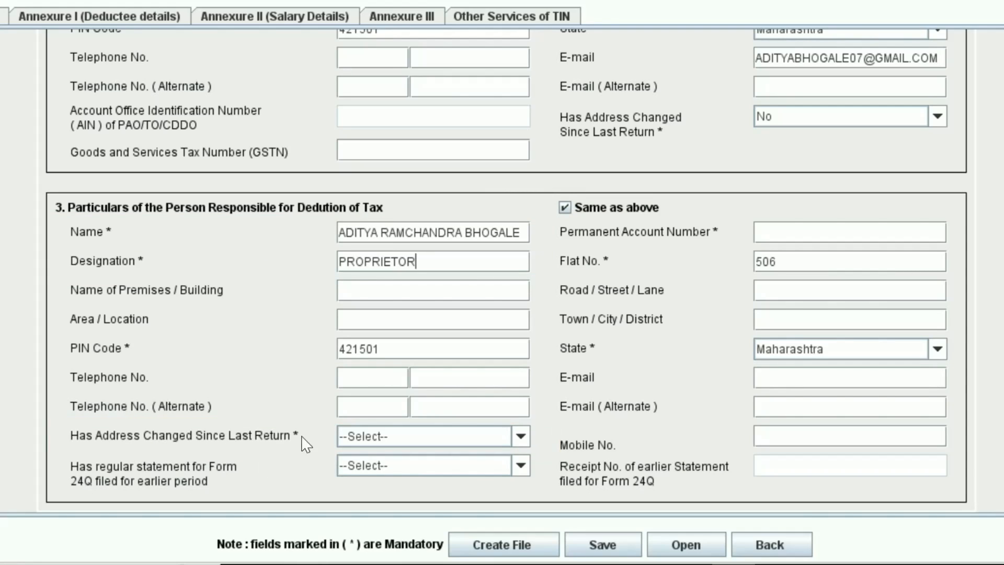
Set the responsible person's address changed to No and earlier regular statement to Yes
{"action": "left_click", "coordinate": [520, 436]}
{"action": "left_click", "coordinate": [355, 489]}
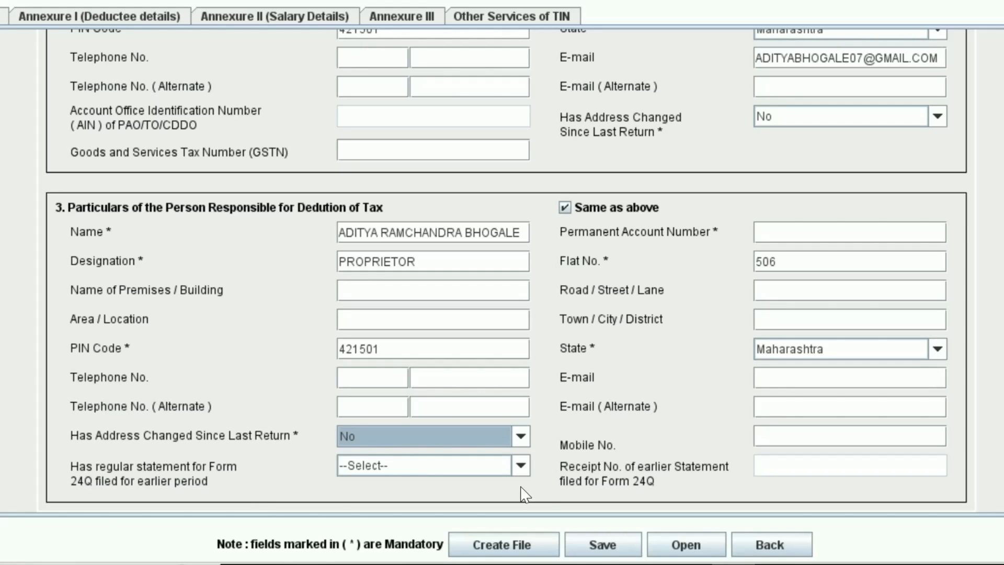
{"action": "left_click", "coordinate": [520, 466]}
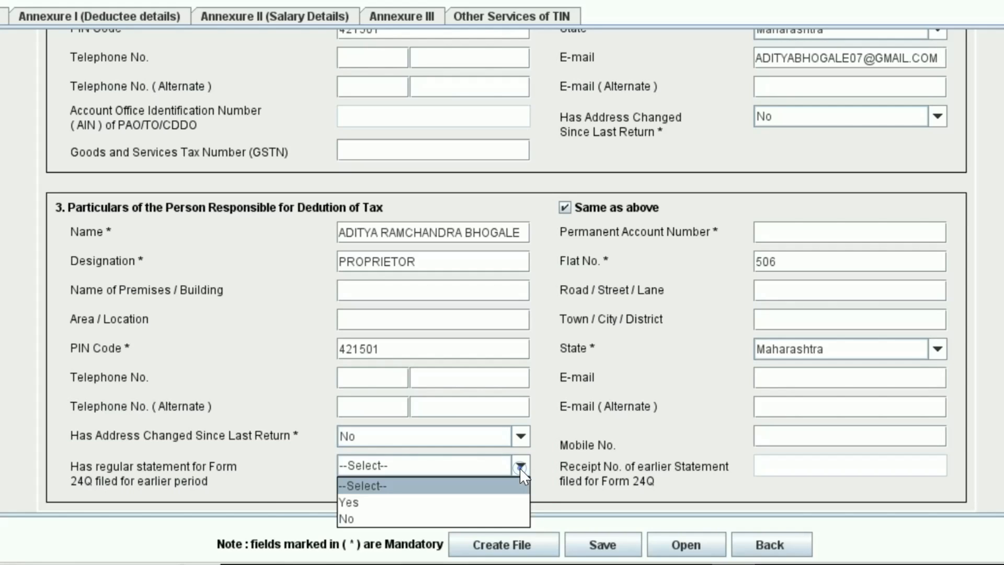
{"action": "left_click", "coordinate": [798, 459]}
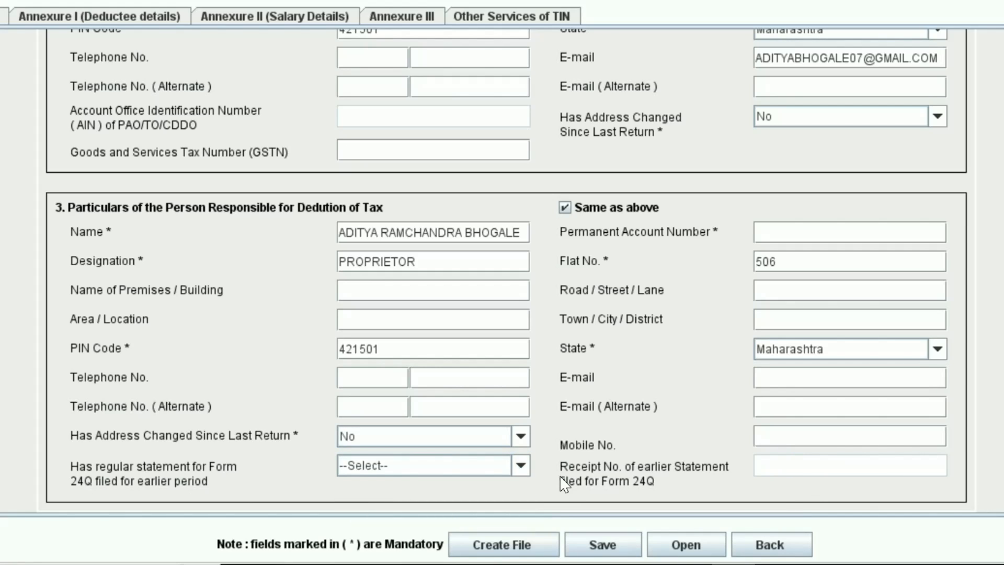
{"action": "left_click", "coordinate": [521, 466]}
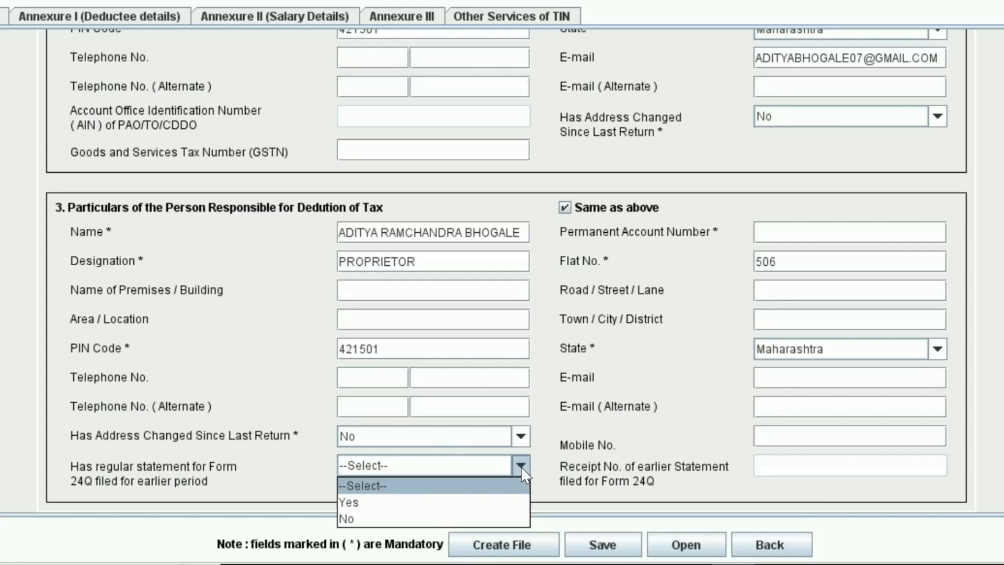
{"action": "left_click", "coordinate": [366, 503]}
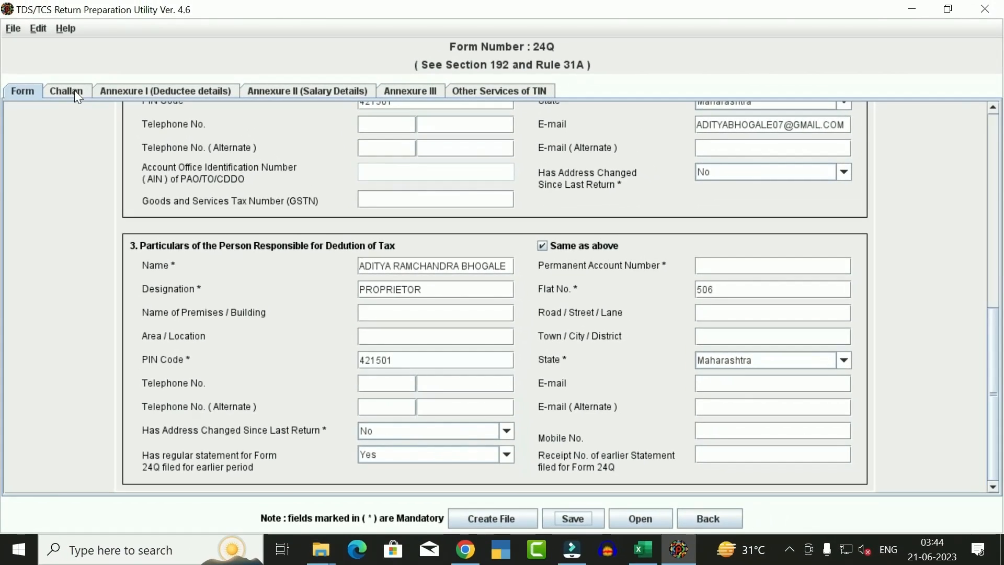
Add three challan rows and paste TDS 27429 into each from the Excel calculator
{"action": "left_click", "coordinate": [72, 91]}
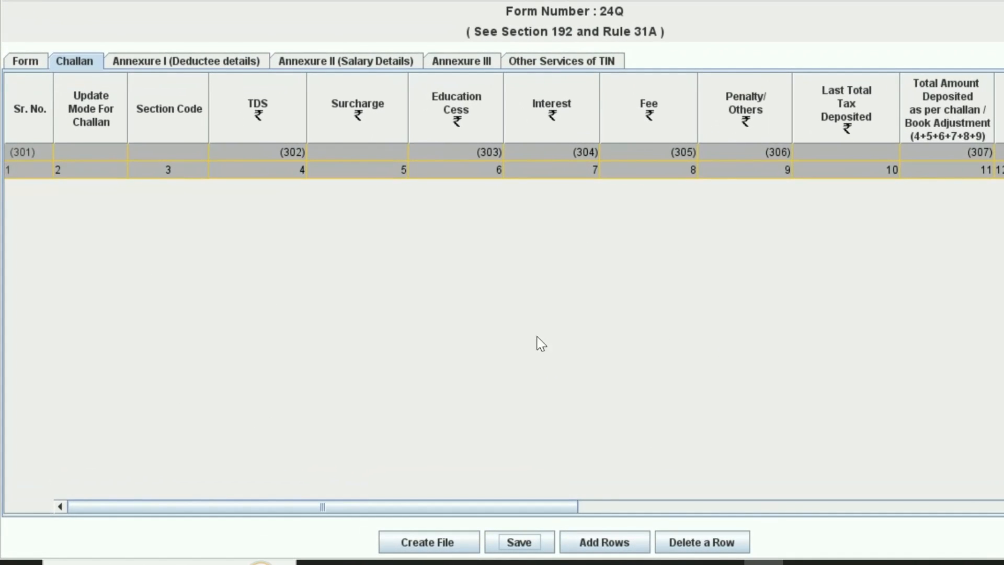
{"action": "left_click", "coordinate": [618, 545]}
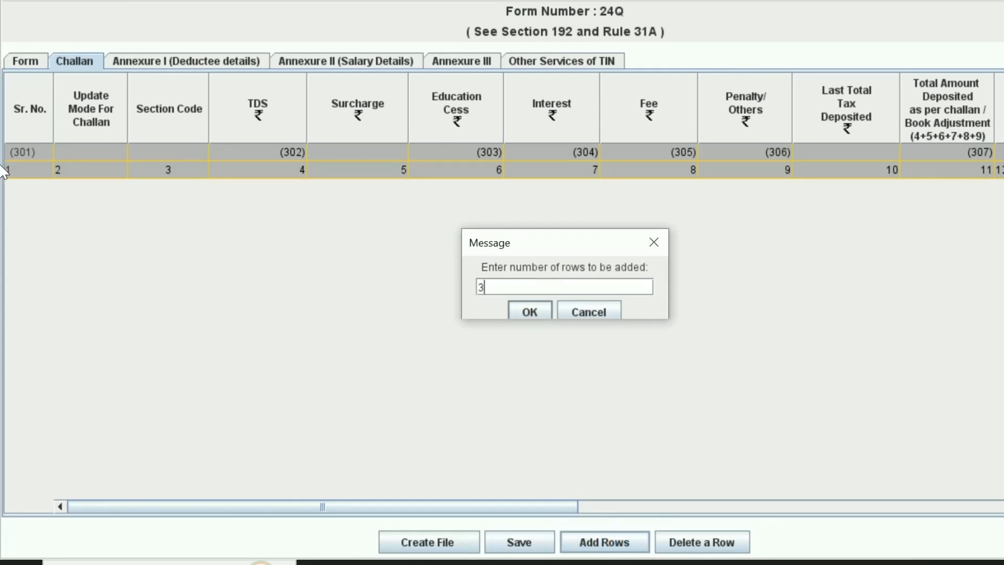
{"action": "type", "text": "3"}
{"action": "left_click", "coordinate": [527, 311]}
{"action": "left_click", "coordinate": [276, 190]}
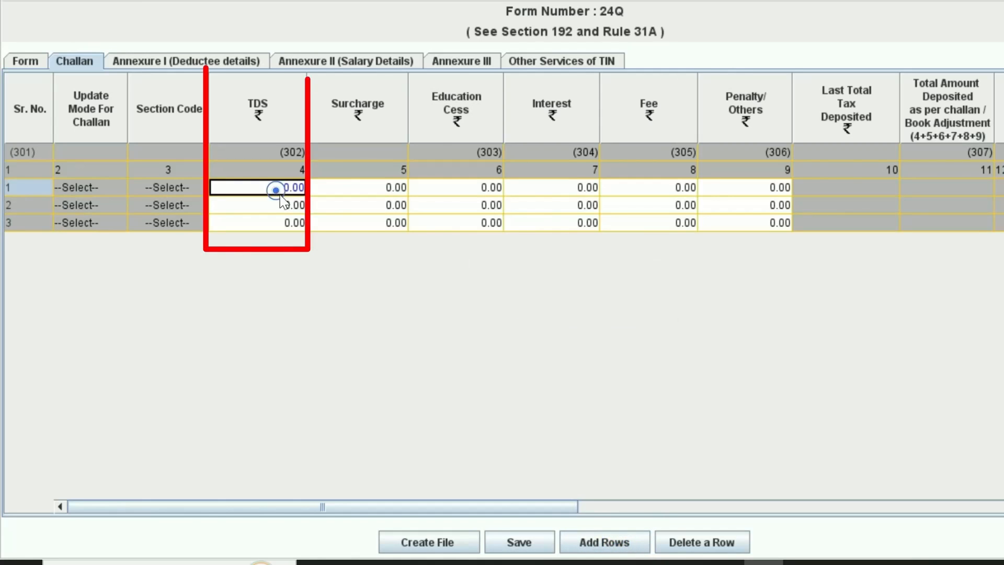
{"action": "key", "text": "alt+Tab"}
{"action": "left_click_drag", "start_coordinate": [257, 183], "coordinate": [253, 229]}
{"action": "key", "text": "ctrl+c"}
{"action": "key", "text": "alt+Tab"}
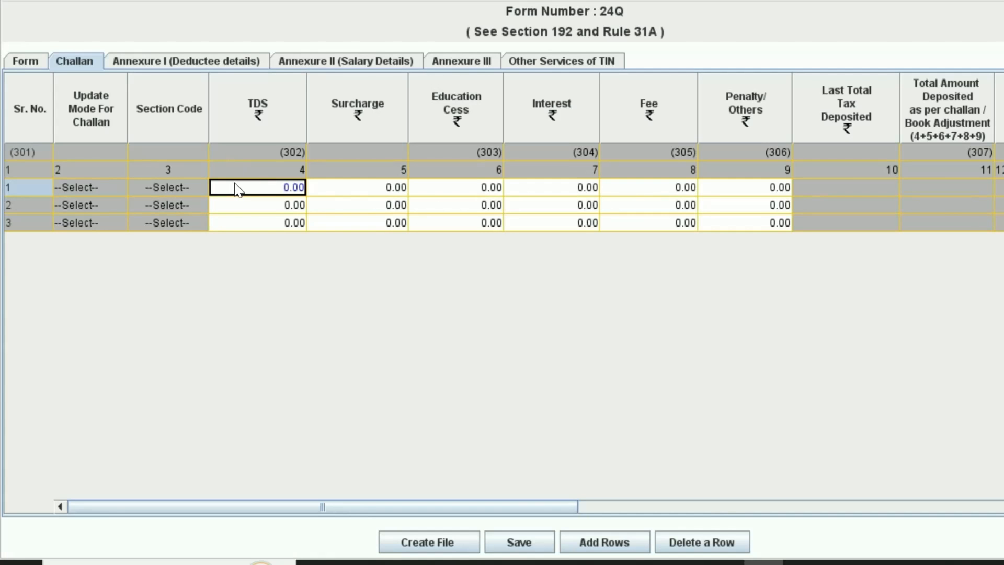
{"action": "key", "text": "ctrl+v"}
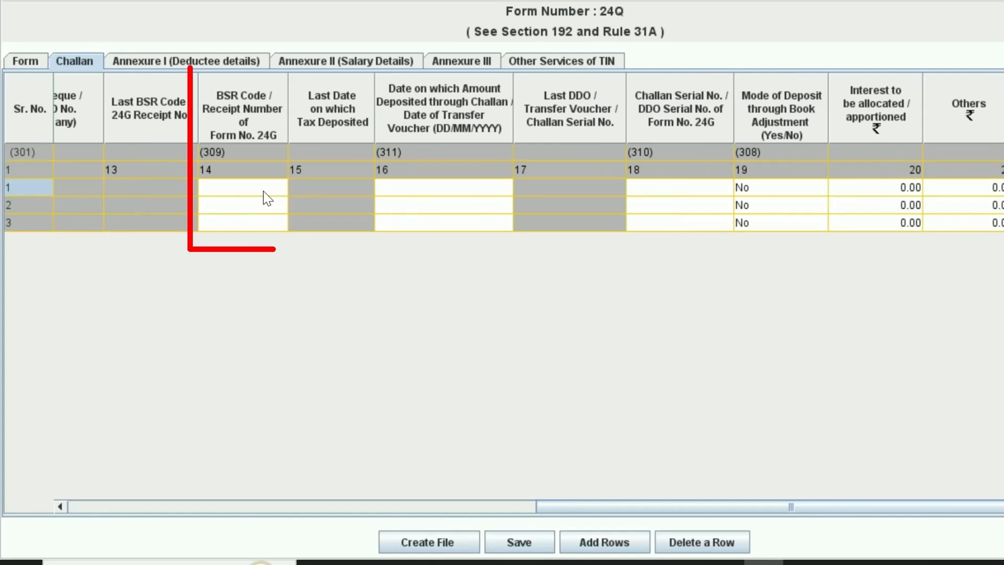
Paste BSR code 0001040 into the three challans and set minor head 200 for all rows
{"action": "left_click", "coordinate": [261, 187]}
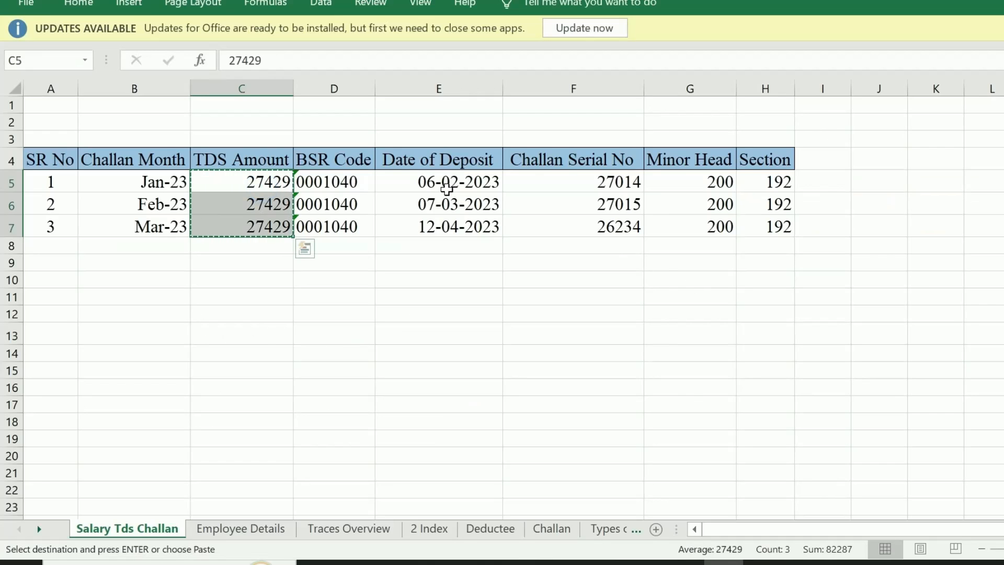
{"action": "left_click_drag", "start_coordinate": [331, 184], "coordinate": [354, 234]}
{"action": "key", "text": "ctrl+c"}
{"action": "key", "text": "alt+Tab"}
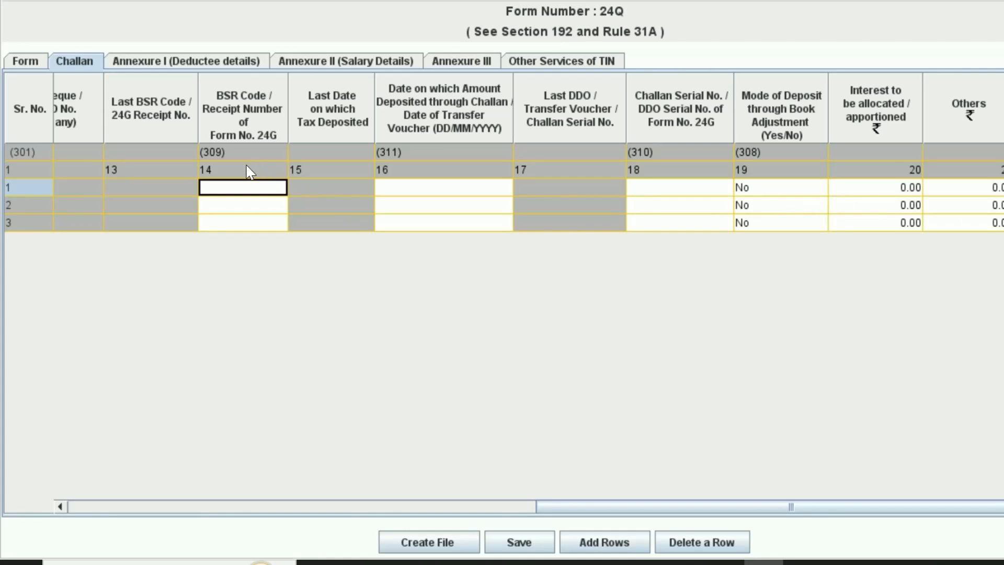
{"action": "key", "text": "ctrl+v"}
{"action": "left_click", "coordinate": [448, 189]}
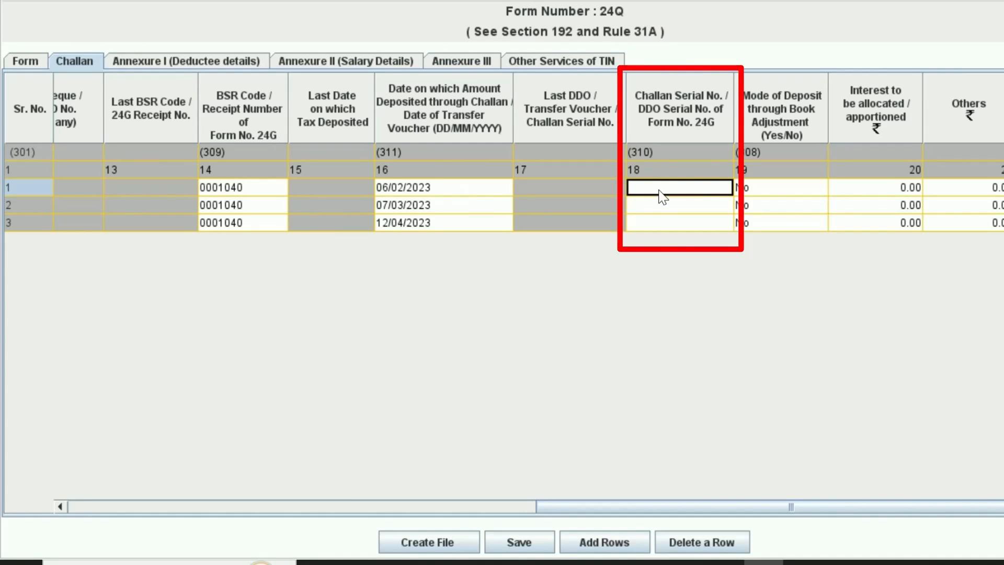
{"action": "left_click", "coordinate": [659, 189]}
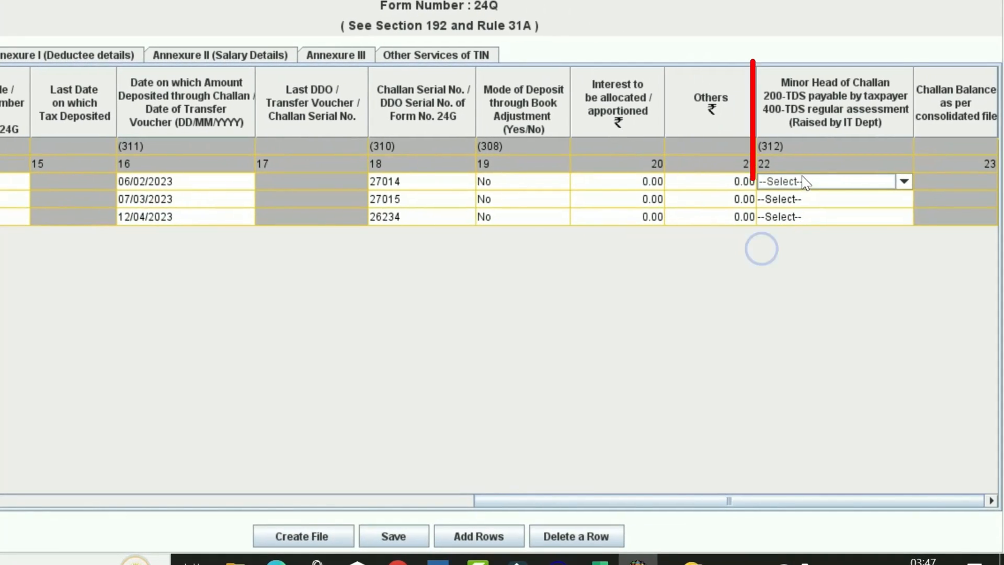
{"action": "left_click", "coordinate": [802, 181]}
{"action": "left_click", "coordinate": [780, 214]}
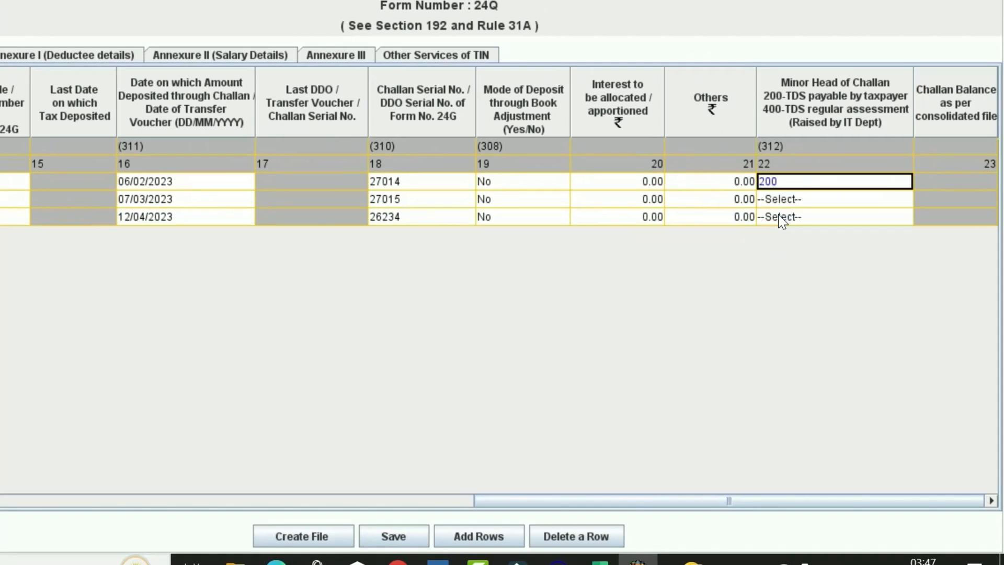
{"action": "left_click", "coordinate": [779, 201]}
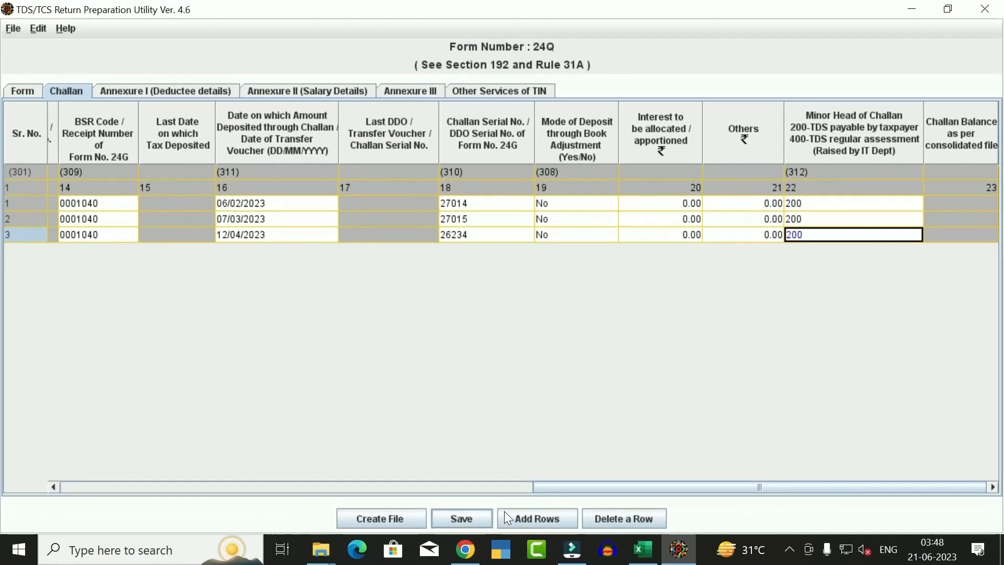
Insert 3 deductee records for each of challans 1, 2 and 3 in Annexure I
{"action": "left_click", "coordinate": [158, 89]}
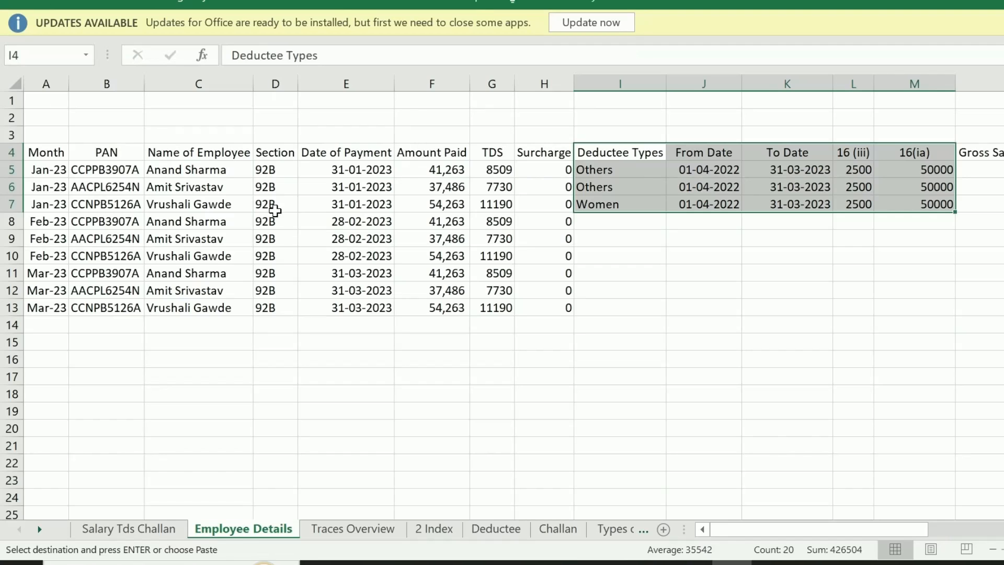
{"action": "left_click_drag", "start_coordinate": [50, 169], "coordinate": [54, 305]}
{"action": "key", "text": "alt+Tab"}
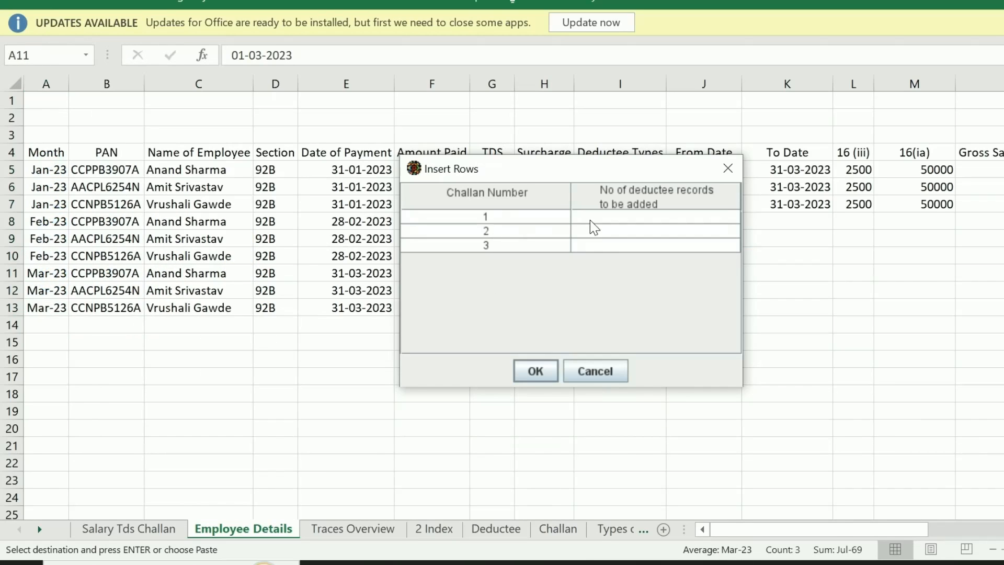
{"action": "left_click", "coordinate": [595, 217]}
{"action": "type", "text": "3"}
{"action": "left_click", "coordinate": [616, 231]}
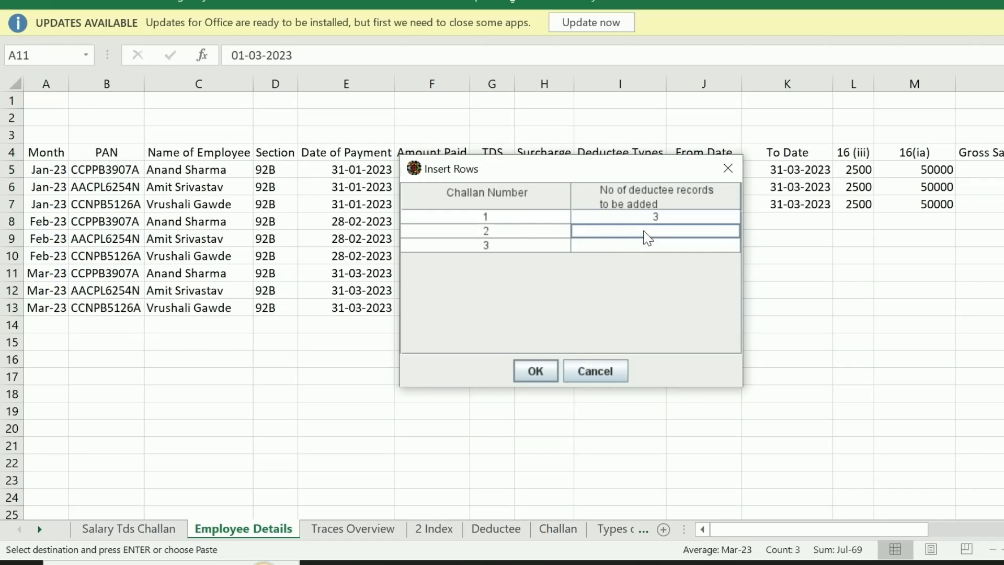
{"action": "type", "text": "3"}
{"action": "left_click", "coordinate": [647, 245]}
{"action": "type", "text": "3"}
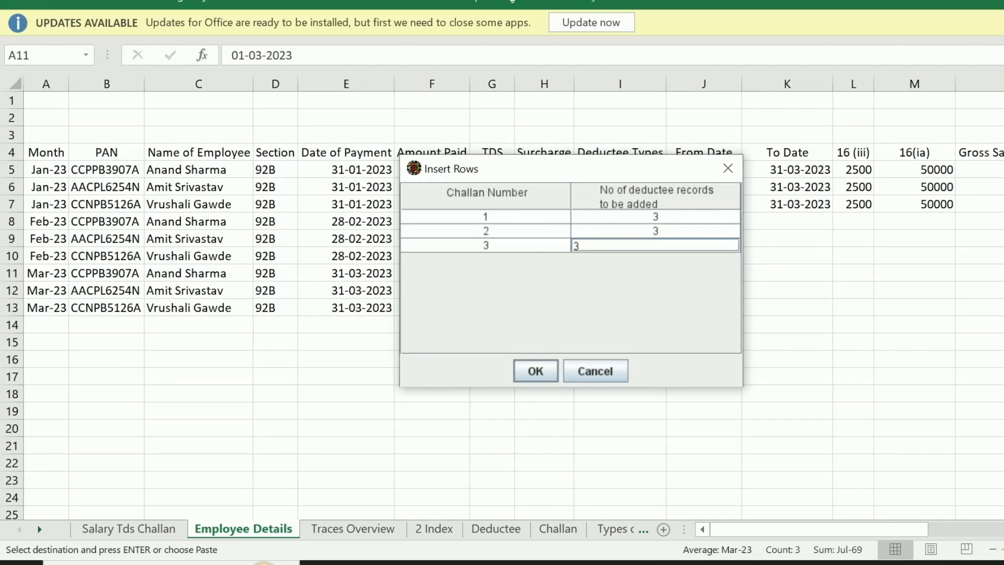
{"action": "left_click", "coordinate": [533, 369]}
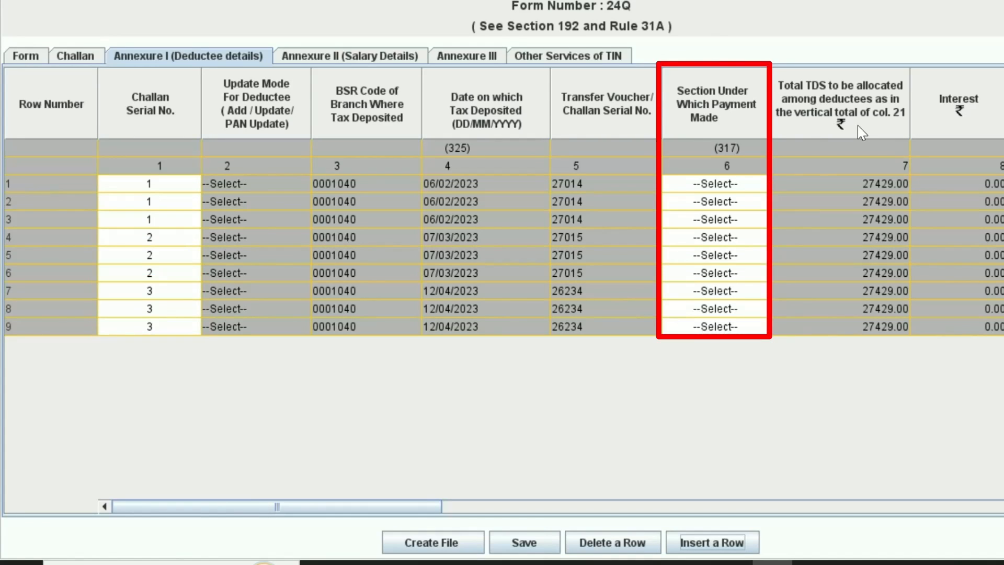
Paste section 92B from Excel cells D5:D13 into all nine Annexure I section cells
{"action": "left_click", "coordinate": [724, 183]}
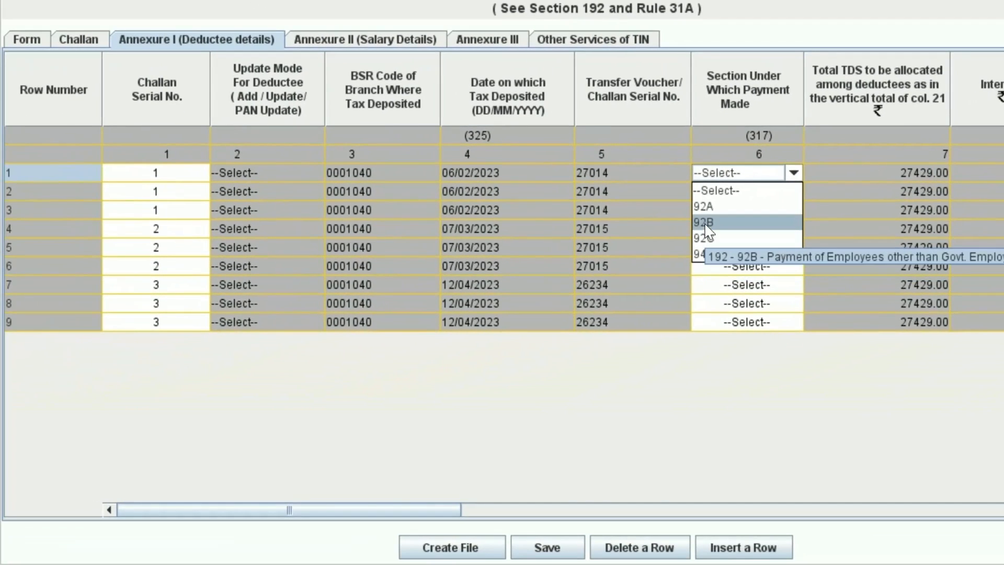
{"action": "left_click", "coordinate": [842, 215]}
{"action": "key", "text": "alt+Tab"}
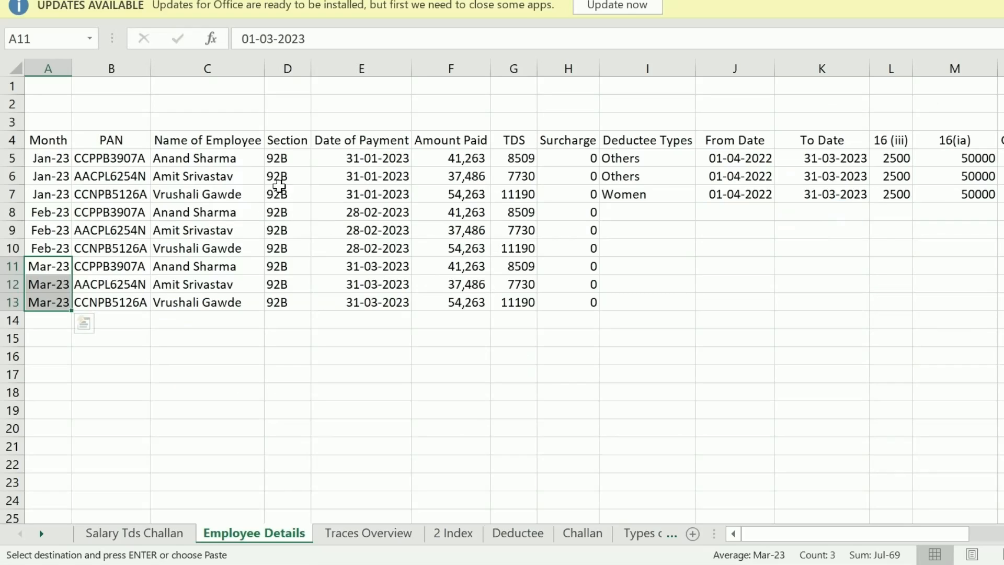
{"action": "left_click_drag", "start_coordinate": [300, 159], "coordinate": [304, 302]}
{"action": "key", "text": "ctrl+v"}
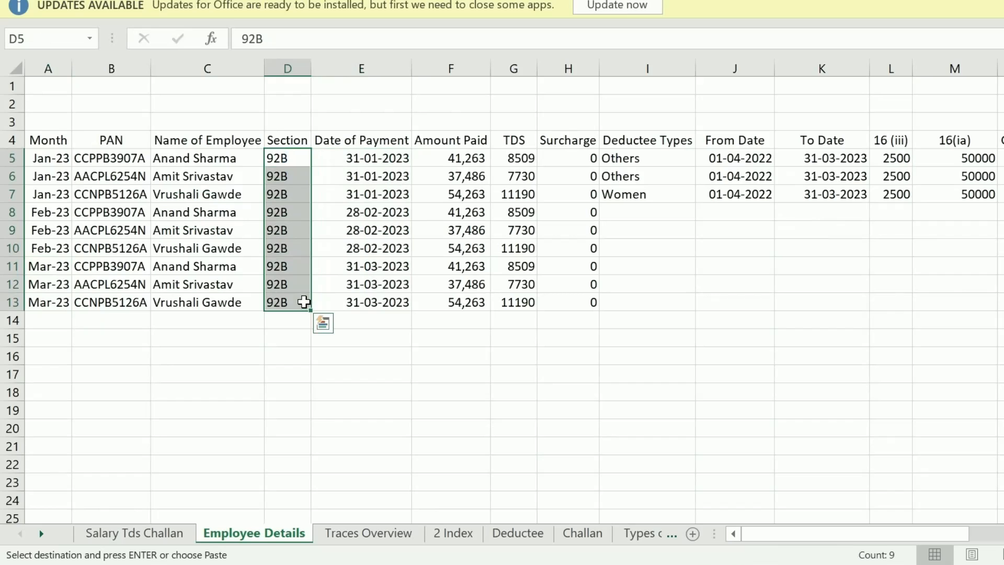
{"action": "key", "text": "alt+Tab"}
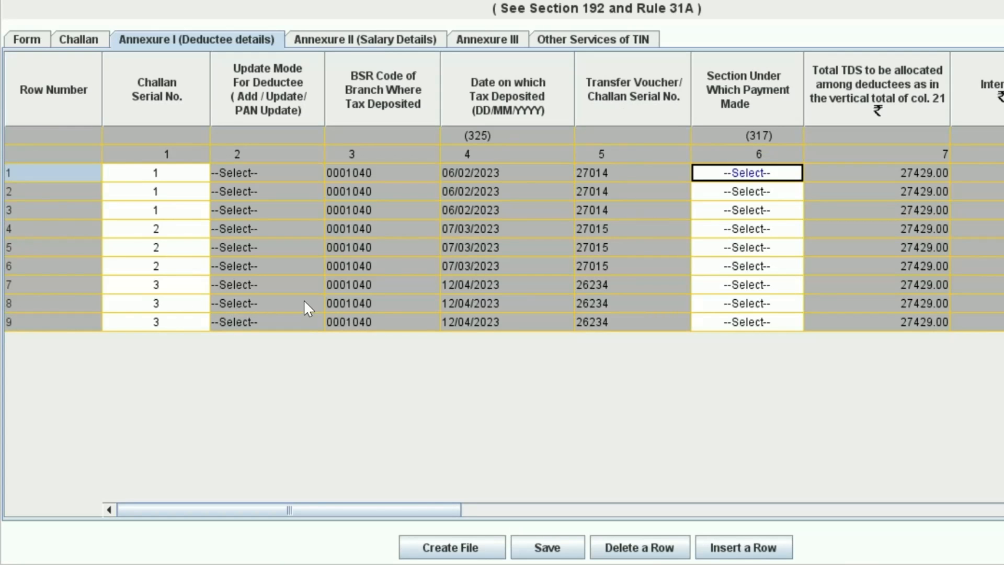
{"action": "key", "text": "ctrl+v"}
{"action": "left_click_drag", "start_coordinate": [319, 507], "coordinate": [725, 509]}
Paste the nine employee PANs and names from the Excel Employee Details sheet
{"action": "left_click", "coordinate": [463, 172]}
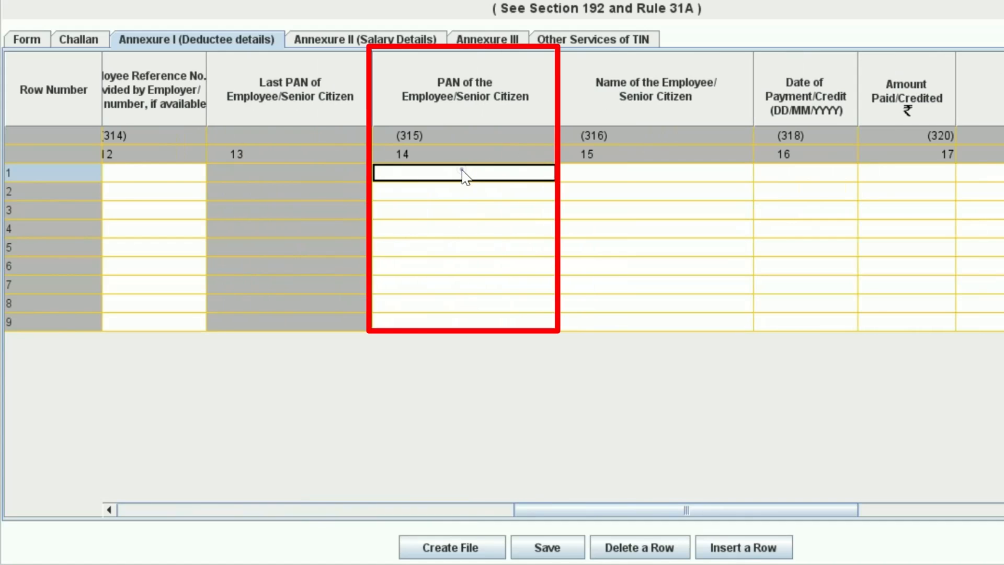
{"action": "key", "text": "alt+Tab"}
{"action": "key", "text": "Left"}
{"action": "key", "text": "Left"}
{"action": "key", "text": "ctrl+shift+Down"}
{"action": "key", "text": "ctrl+c"}
{"action": "key", "text": "alt+Tab"}
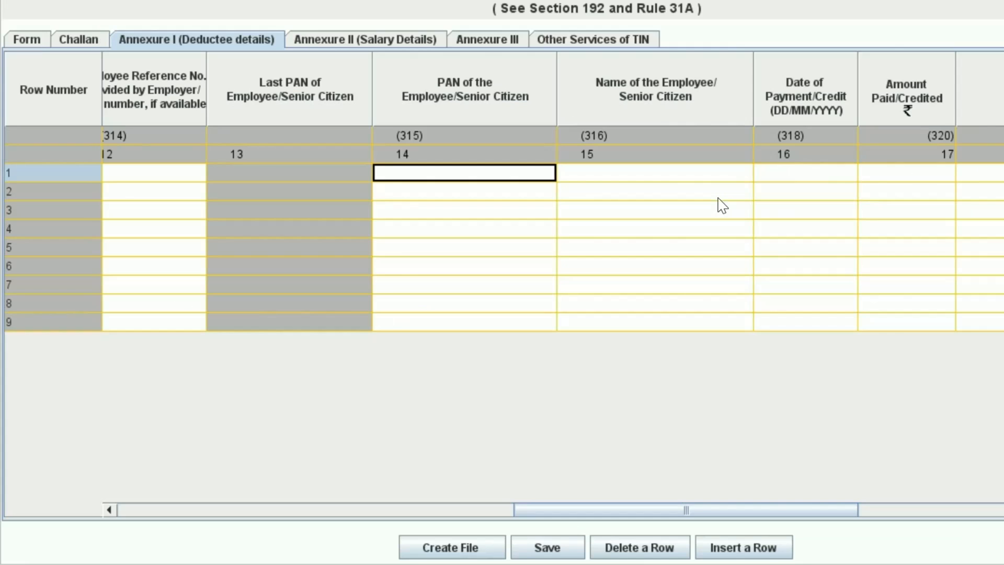
{"action": "key", "text": "ctrl+v"}
{"action": "key", "text": "Tab"}
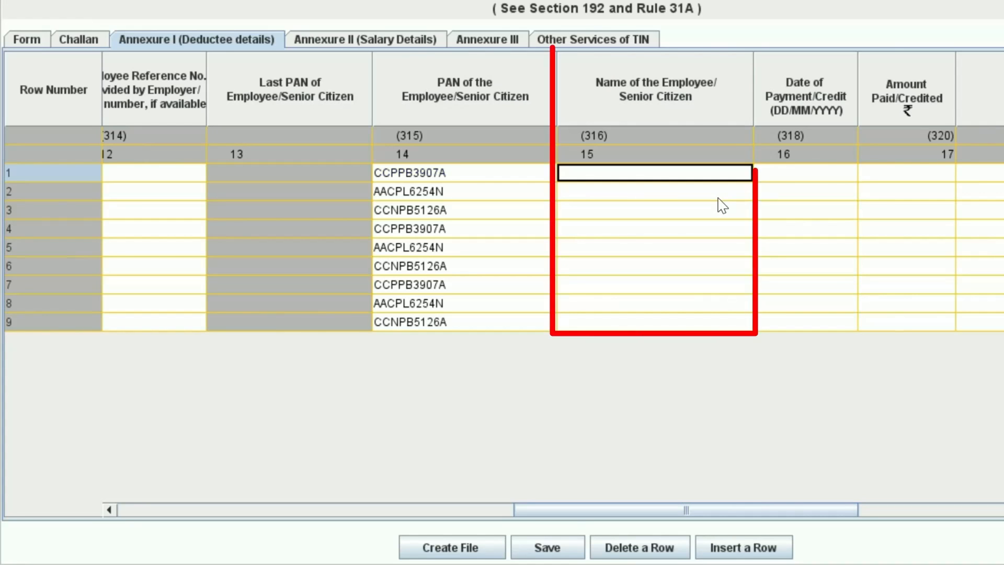
{"action": "key", "text": "alt+Tab"}
{"action": "key", "text": "Right"}
{"action": "key", "text": "ctrl+shift+Down"}
{"action": "key", "text": "ctrl+c"}
{"action": "key", "text": "alt+Tab"}
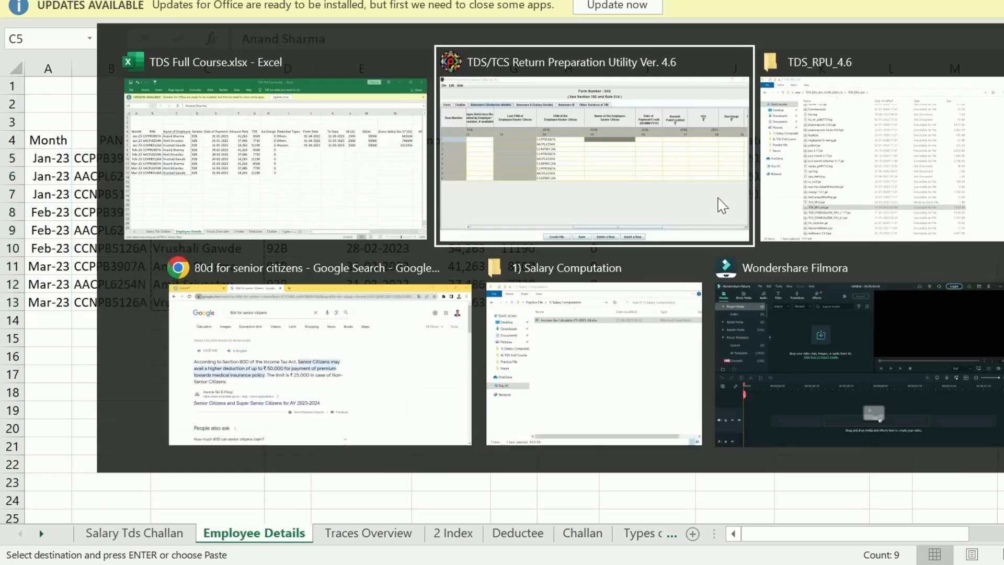
{"action": "key", "text": "ctrl+v"}
{"action": "key", "text": "Tab"}
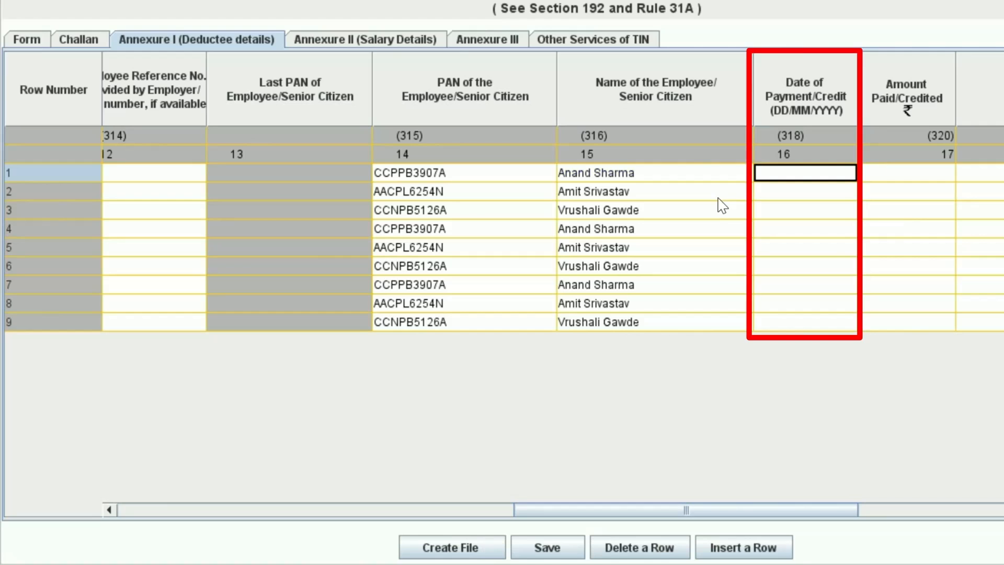
Paste the nine payment dates (E5:E13) and amounts paid (F5:F13) from Excel
{"action": "key", "text": "alt+Tab"}
{"action": "key", "text": "Right"}
{"action": "key", "text": "Right"}
{"action": "key", "text": "ctrl+shift+Down"}
{"action": "key", "text": "ctrl+c"}
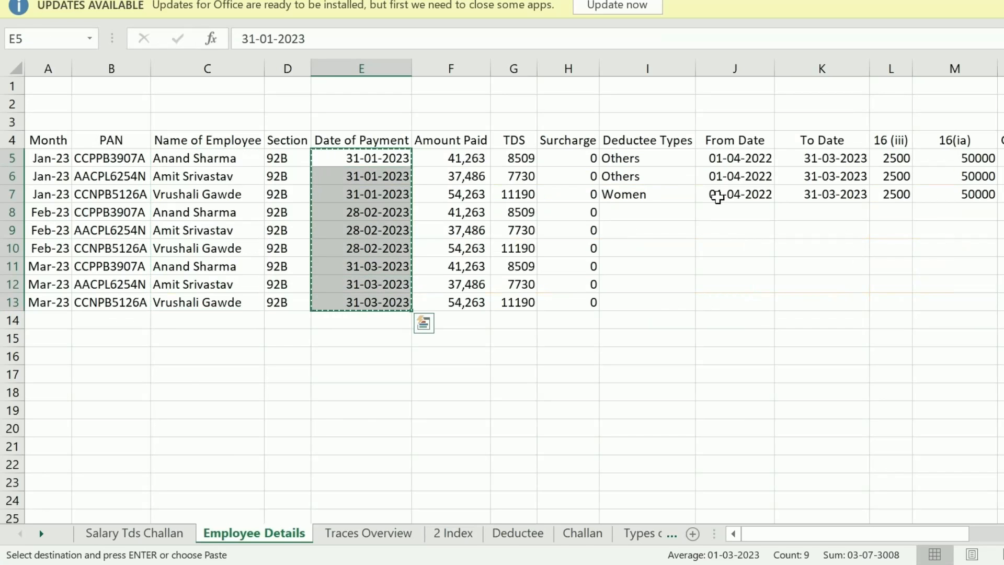
{"action": "key", "text": "alt+Tab"}
{"action": "key", "text": "ctrl+v"}
{"action": "key", "text": "alt+Tab"}
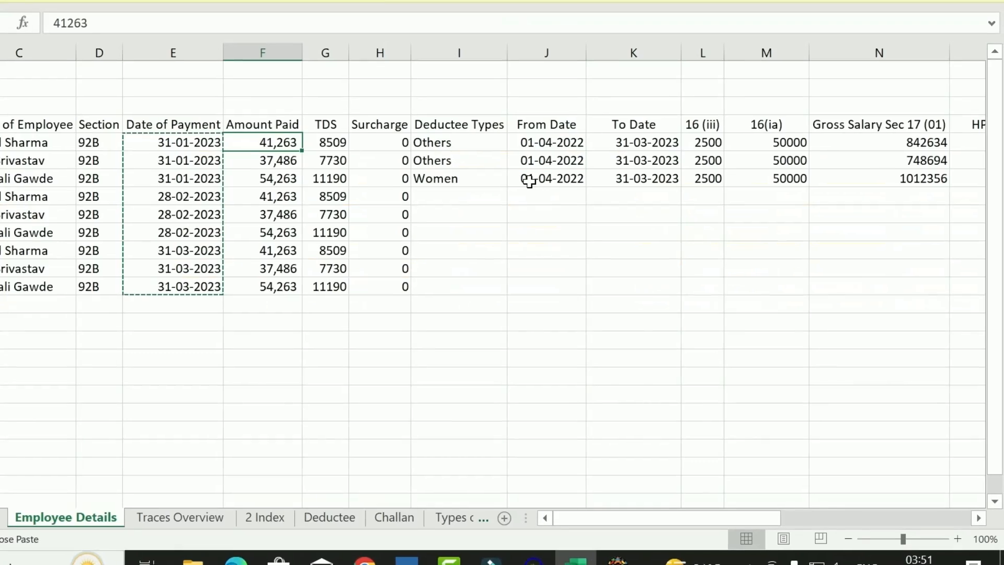
{"action": "key", "text": "Right"}
{"action": "key", "text": "ctrl+shift+Down"}
{"action": "key", "text": "ctrl+c"}
{"action": "key", "text": "alt+Tab"}
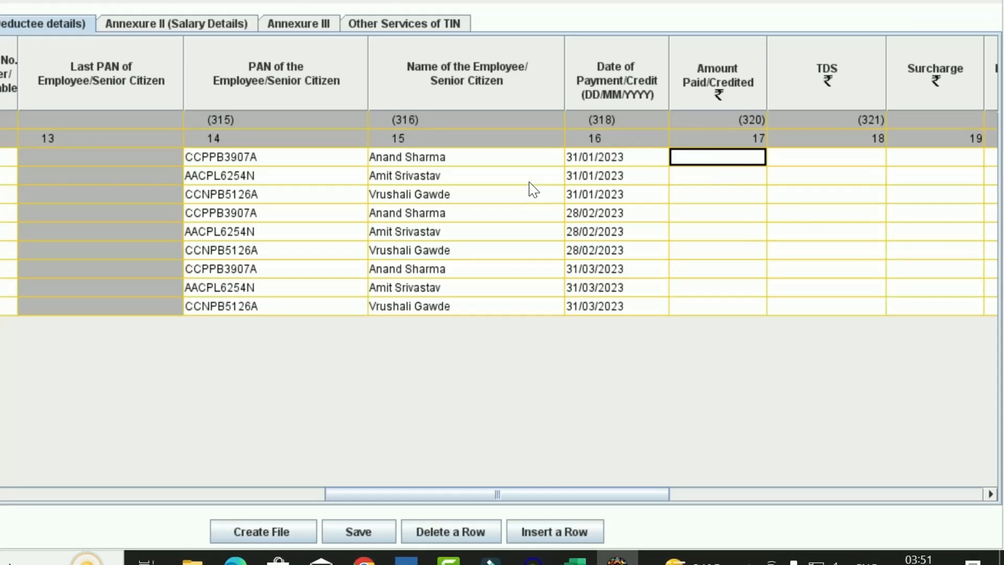
{"action": "key", "text": "ctrl+v"}
{"action": "key", "text": "Right"}
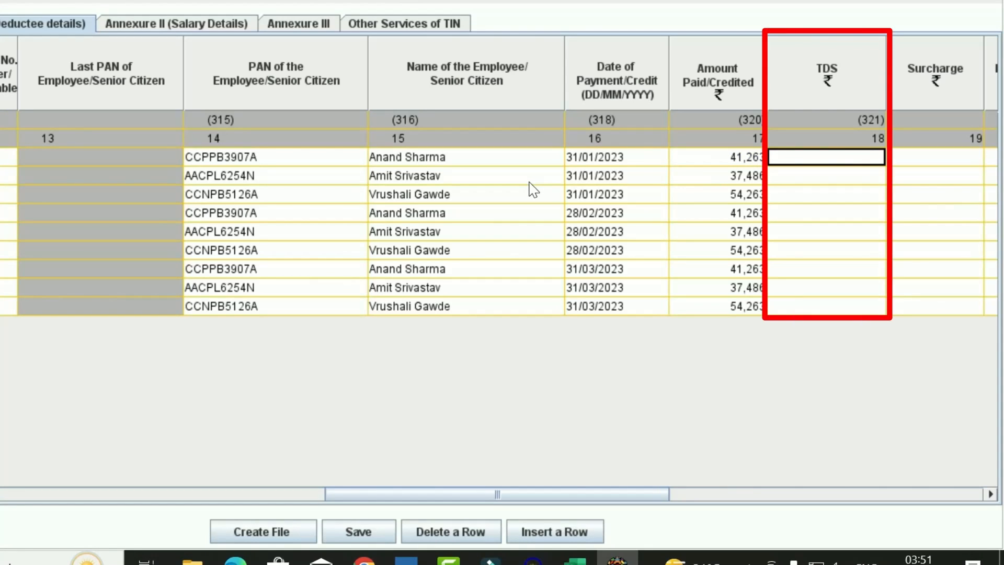
Paste the nine TDS amounts (G5:G13) and zero surcharge values (H5:H13) from Excel
{"action": "key", "text": "alt+Tab"}
{"action": "key", "text": "Right"}
{"action": "key", "text": "ctrl+shift+Down"}
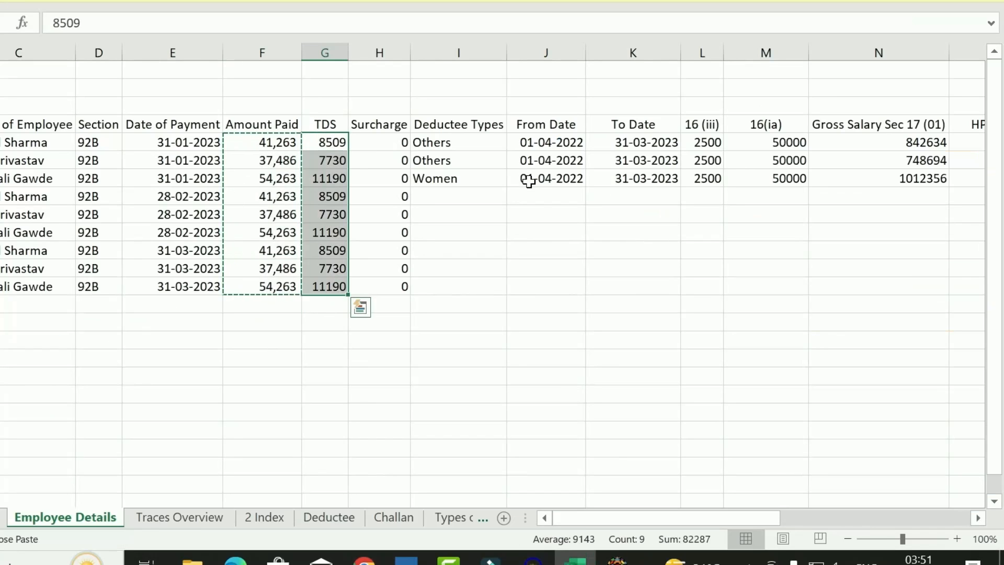
{"action": "key", "text": "ctrl+c"}
{"action": "key", "text": "alt+Tab"}
{"action": "key", "text": "ctrl+v"}
{"action": "key", "text": "Right"}
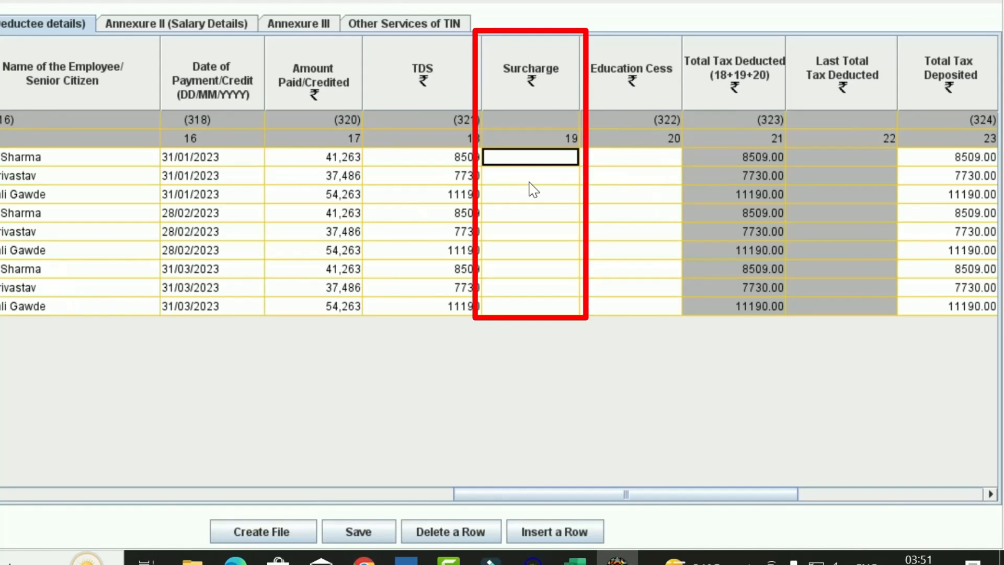
{"action": "key", "text": "alt+Tab"}
{"action": "key", "text": "Right"}
{"action": "key", "text": "ctrl+shift+Down"}
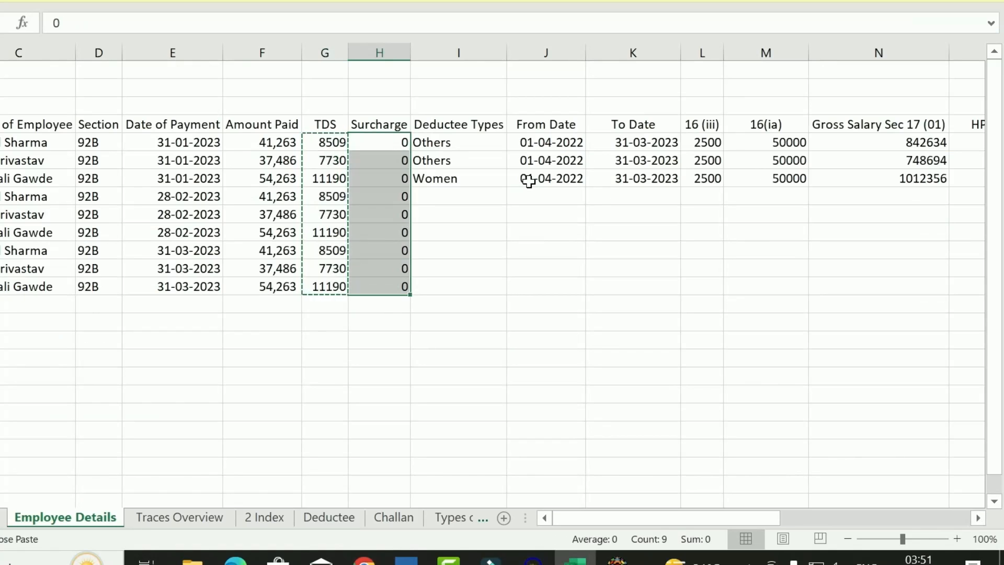
{"action": "key", "text": "ctrl+c"}
{"action": "key", "text": "alt+Tab"}
{"action": "key", "text": "ctrl+v"}
{"action": "key", "text": "Right"}
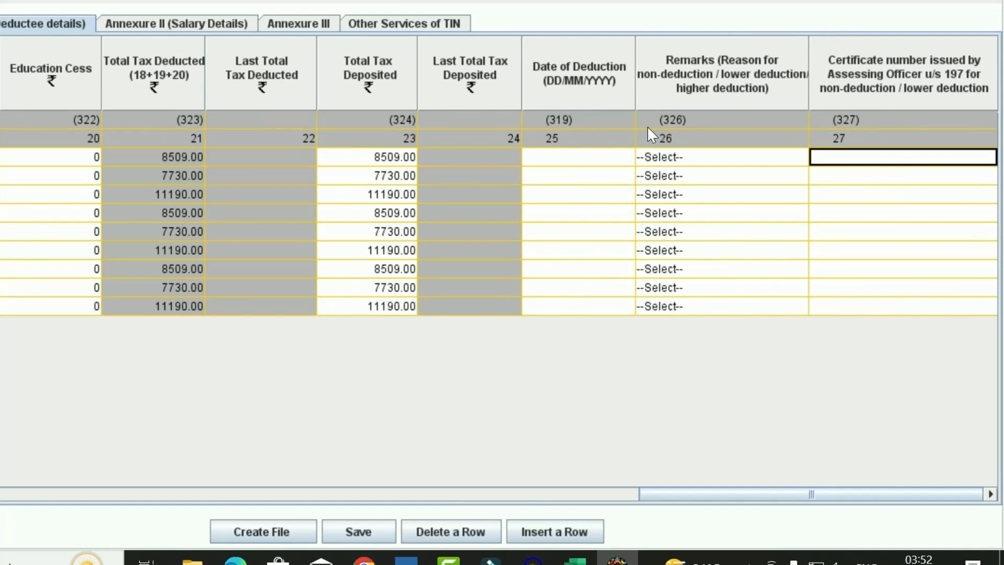
Copy Excel payment dates E5:E13 into the nine Date of Deduction cells
{"action": "key", "text": "alt+Tab"}
{"action": "key", "text": "Left"}
{"action": "key", "text": "Left"}
{"action": "key", "text": "Left"}
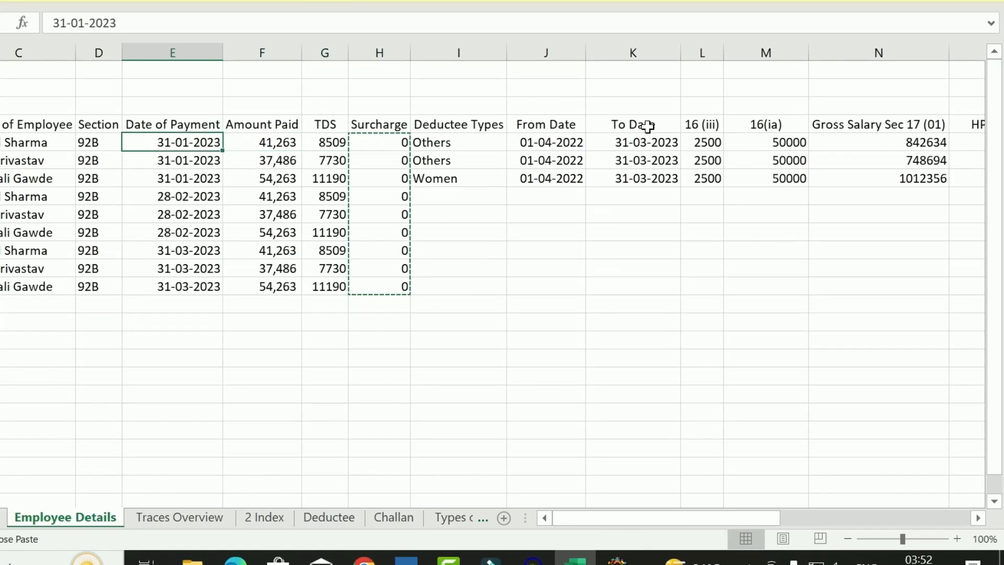
{"action": "key", "text": "ctrl+shift+Down"}
{"action": "key", "text": "ctrl+c"}
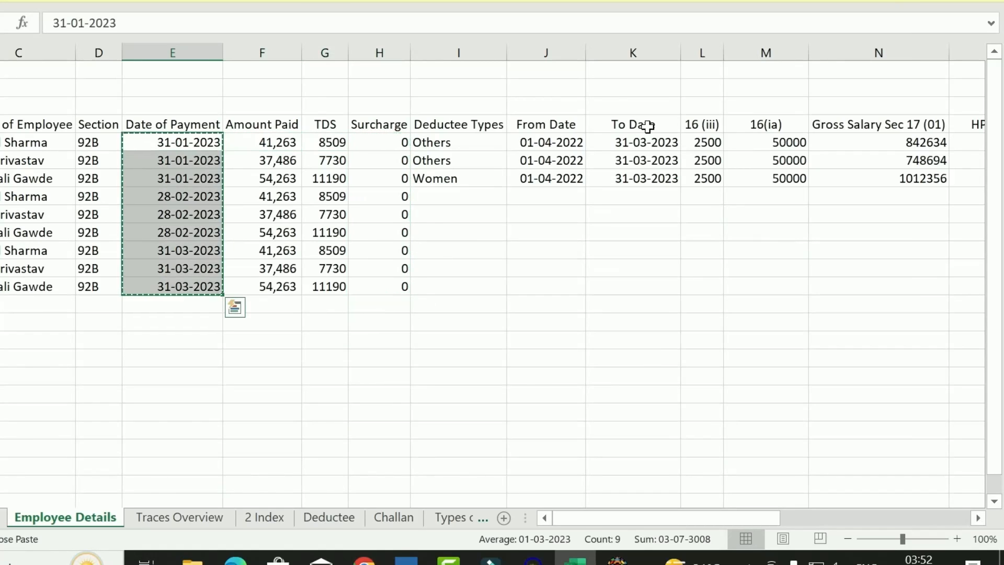
{"action": "key", "text": "alt+Tab"}
{"action": "key", "text": "ctrl+v"}
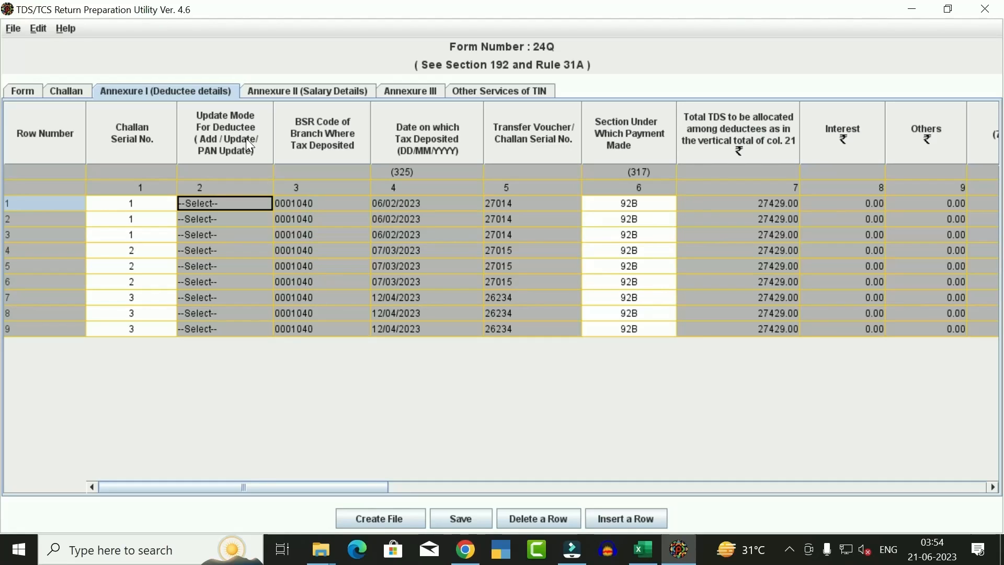
On Annexure II, after checking the Excel salary and deduction columns, add 3 blank salary rows
{"action": "left_click", "coordinate": [302, 94]}
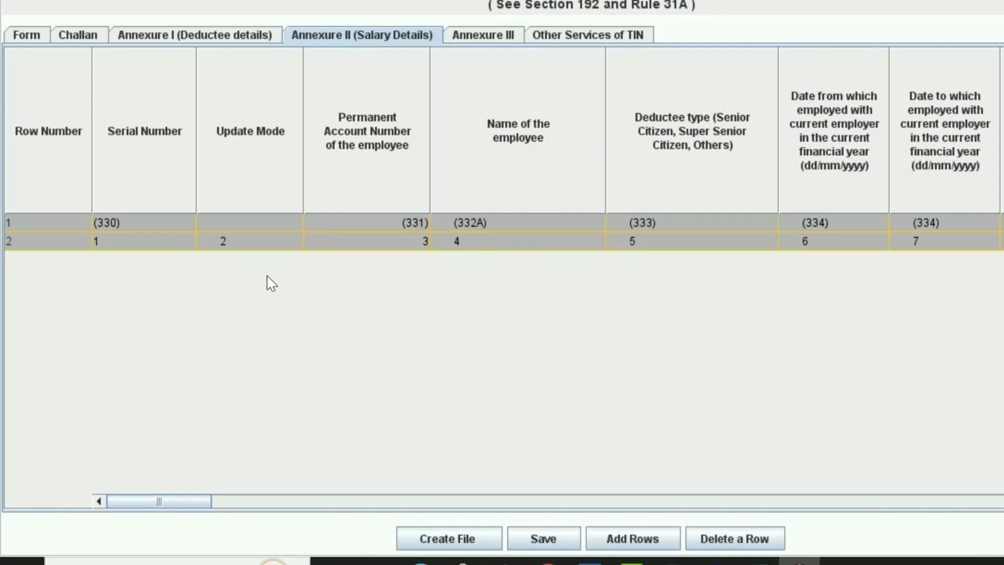
{"action": "key", "text": "alt+Tab"}
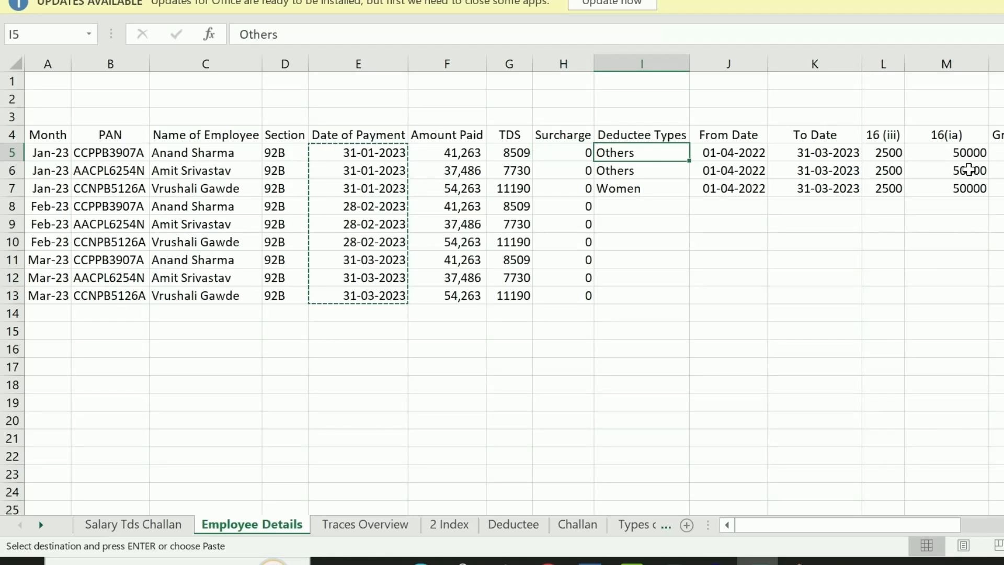
{"action": "key", "text": "Right"}
{"action": "key", "text": "Right"}
{"action": "key", "text": "Right"}
{"action": "key", "text": "Right"}
{"action": "key", "text": "Right"}
{"action": "key", "text": "Right"}
{"action": "key", "text": "Right"}
{"action": "key", "text": "Right"}
{"action": "key", "text": "Right"}
{"action": "key", "text": "Right"}
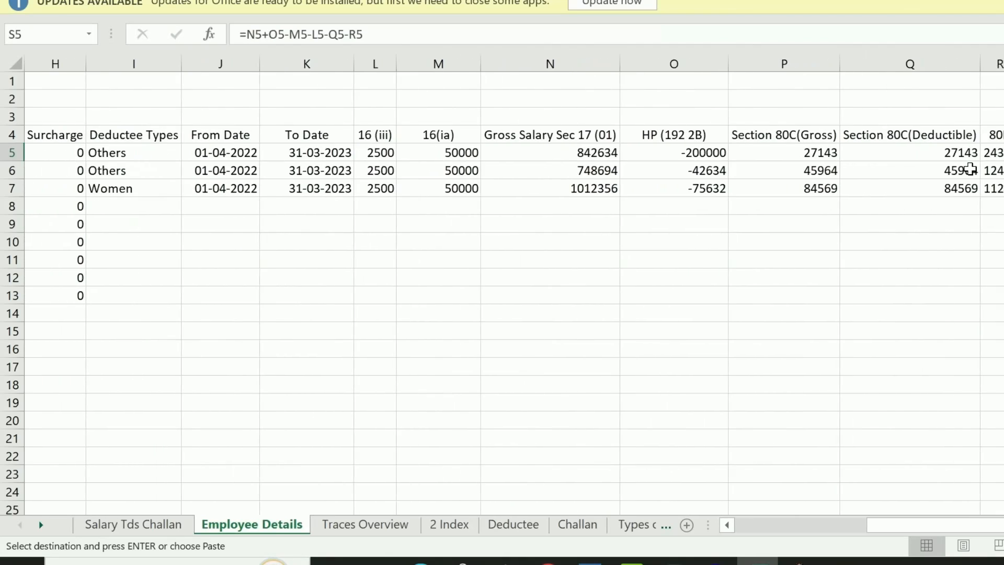
{"action": "key", "text": "Right"}
{"action": "key", "text": "Right"}
{"action": "key", "text": "alt+Tab"}
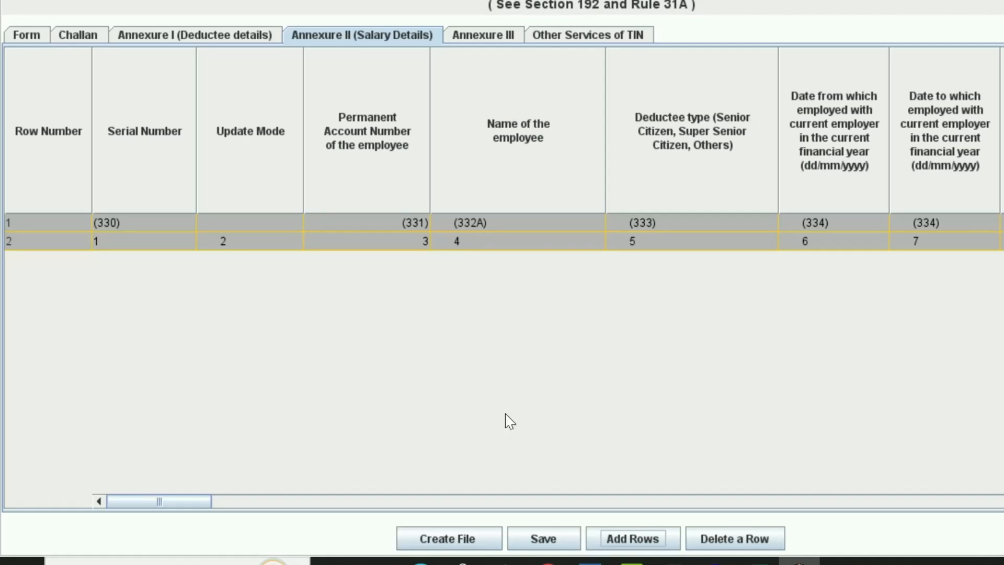
{"action": "left_click", "coordinate": [661, 539]}
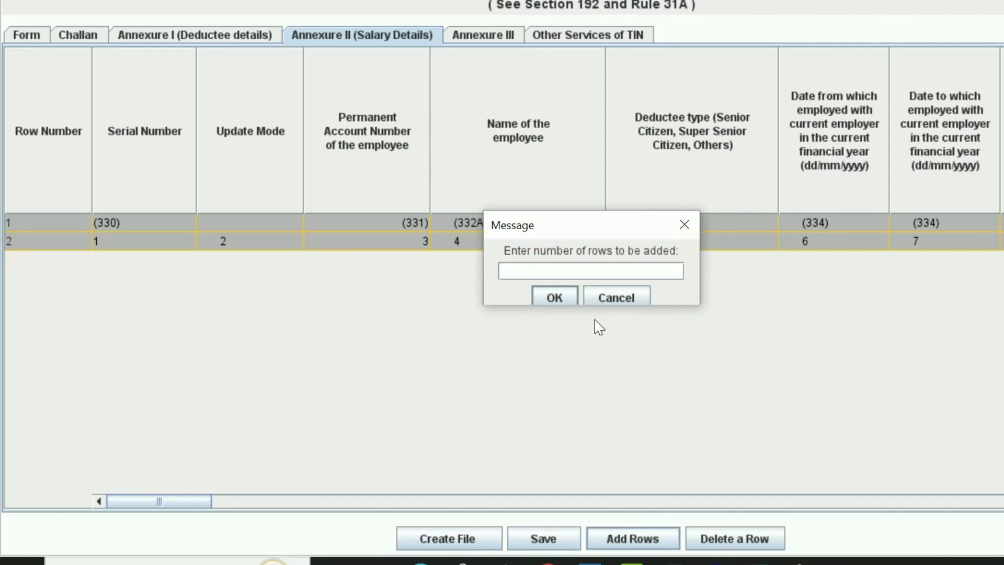
{"action": "type", "text": "3"}
{"action": "left_click", "coordinate": [570, 301]}
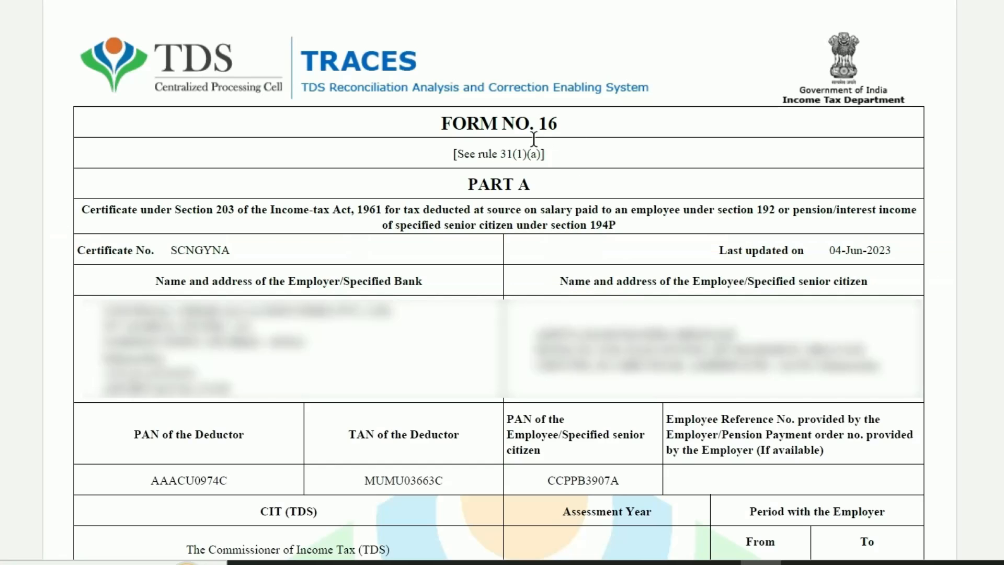
Scroll through the Form 16 PDF, reviewing its heading and salary income details
{"action": "left_click_drag", "start_coordinate": [438, 124], "coordinate": [581, 118]}
{"action": "left_click", "coordinate": [604, 136]}
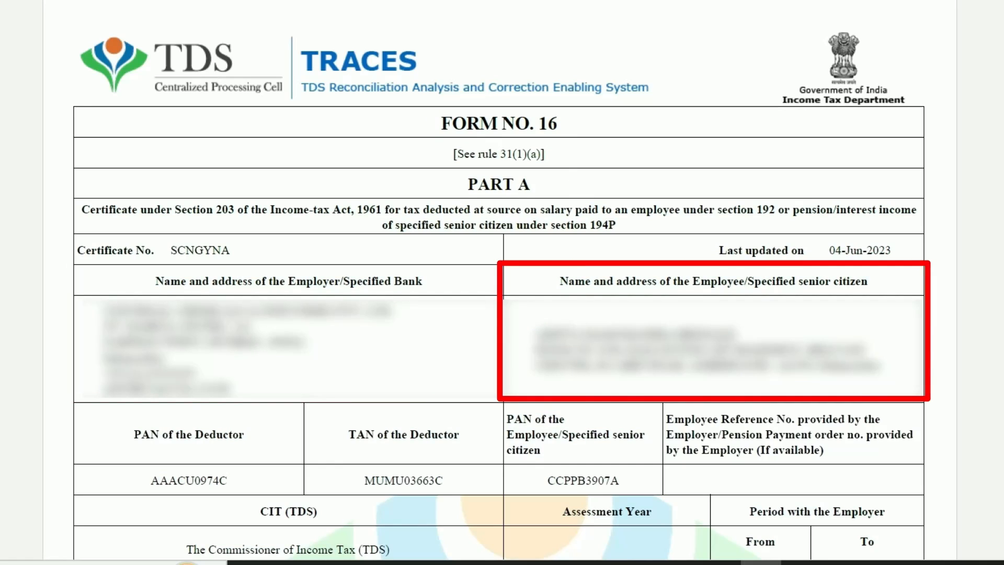
{"action": "scroll", "coordinate": [502, 282], "scroll_direction": "down", "scroll_amount": 5}
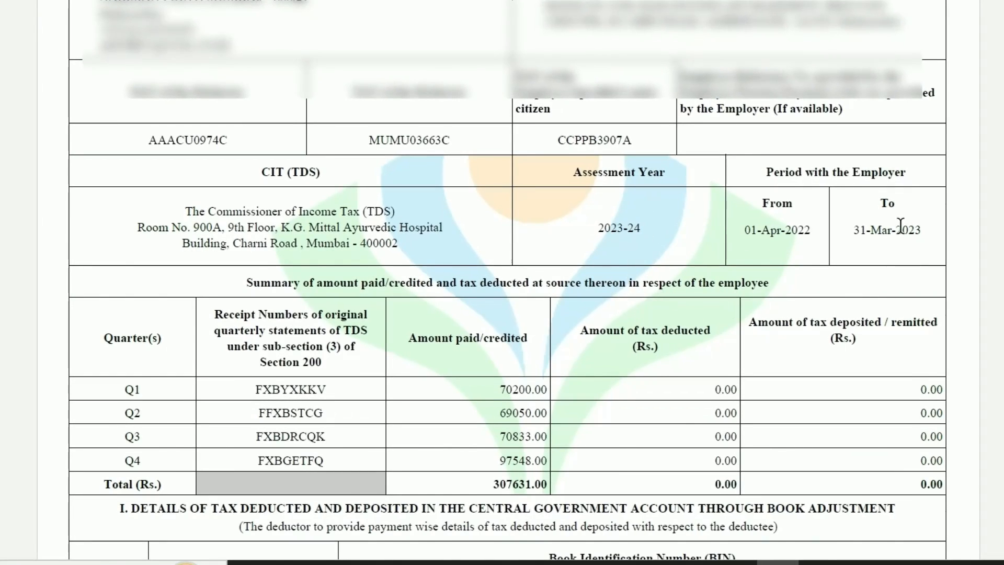
{"action": "scroll", "coordinate": [901, 226], "scroll_direction": "down", "scroll_amount": 1}
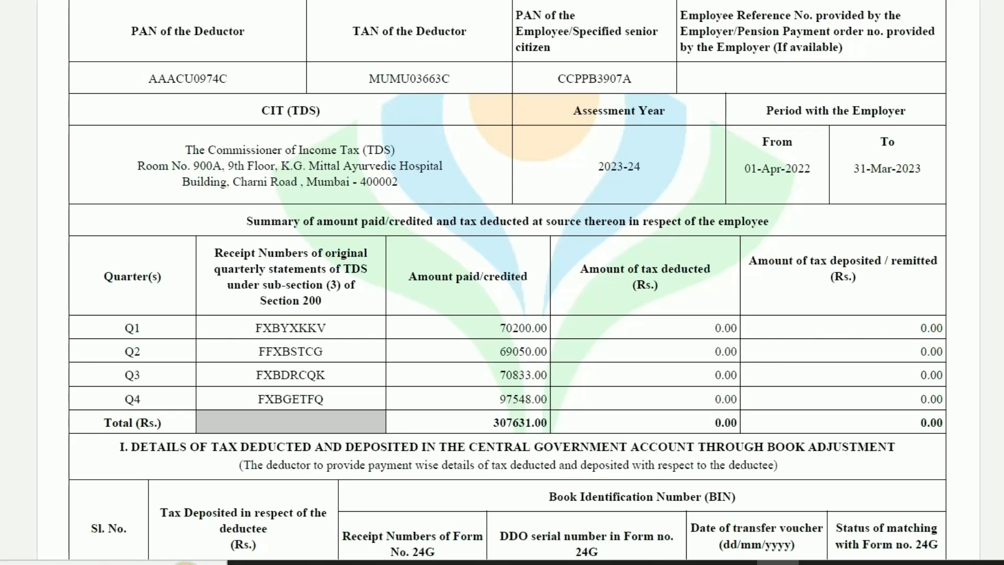
{"action": "scroll", "coordinate": [508, 282], "scroll_direction": "down", "scroll_amount": 6}
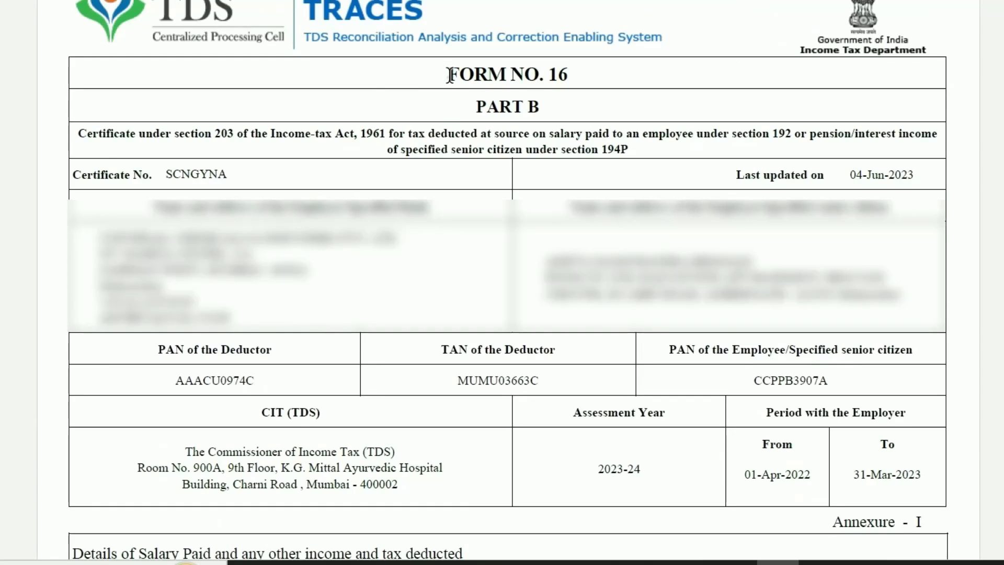
{"action": "left_click_drag", "start_coordinate": [448, 77], "coordinate": [552, 76]}
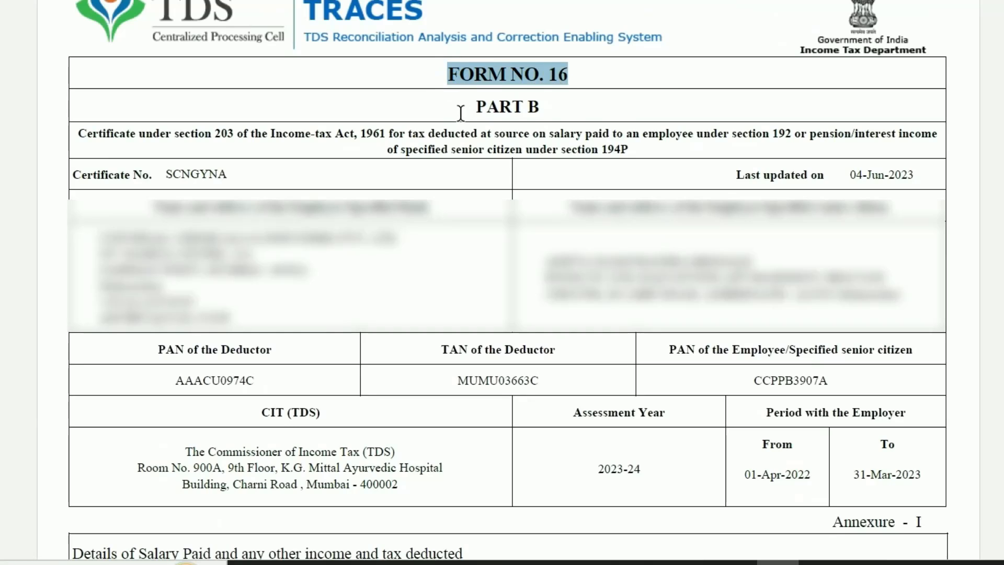
{"action": "scroll", "coordinate": [460, 112], "scroll_direction": "down", "scroll_amount": 1}
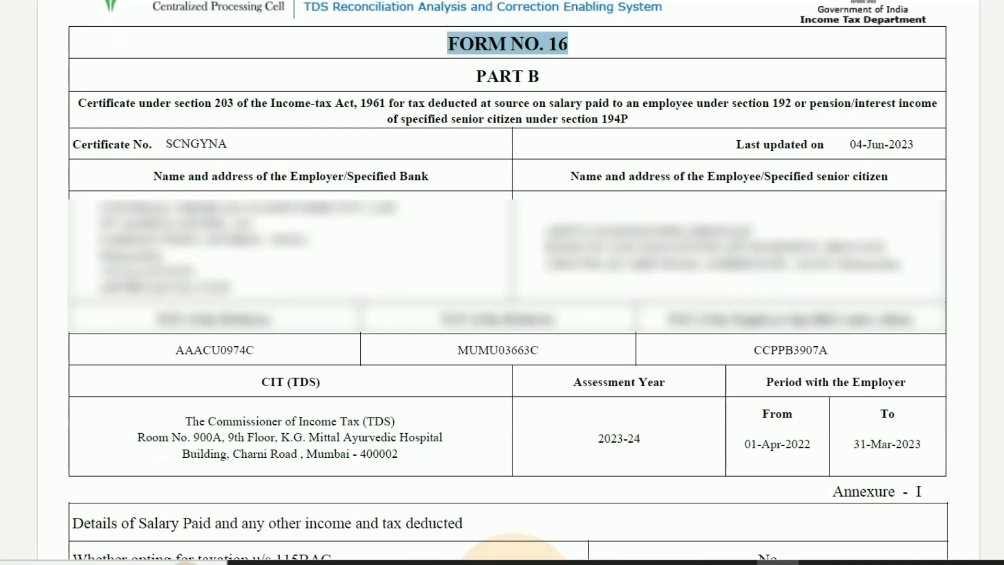
{"action": "scroll", "coordinate": [507, 282], "scroll_direction": "down", "scroll_amount": 10}
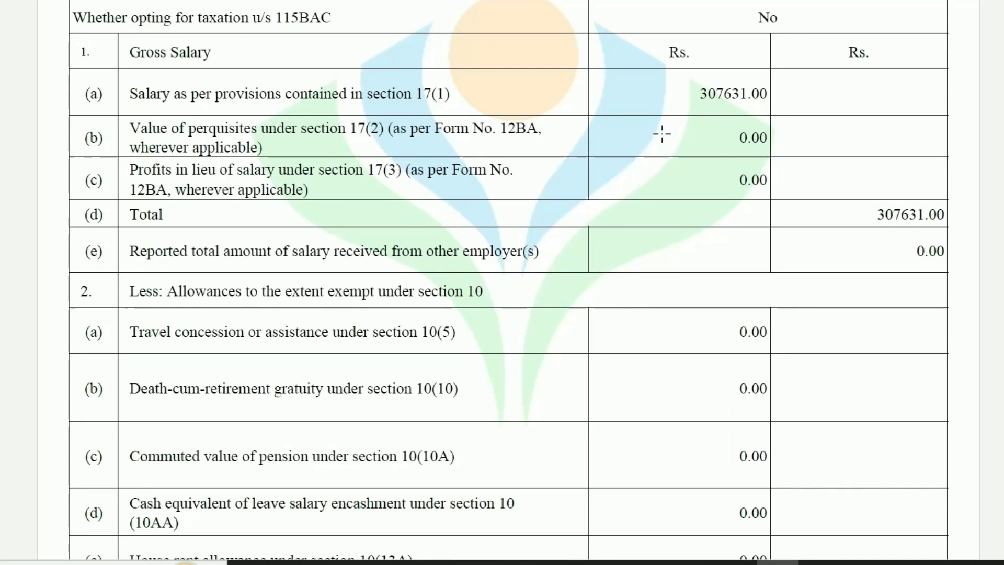
{"action": "scroll", "coordinate": [747, 101], "scroll_direction": "down", "scroll_amount": 10}
{"action": "scroll", "coordinate": [680, 136], "scroll_direction": "up", "scroll_amount": 3}
{"action": "scroll", "coordinate": [652, 167], "scroll_direction": "down", "scroll_amount": 5}
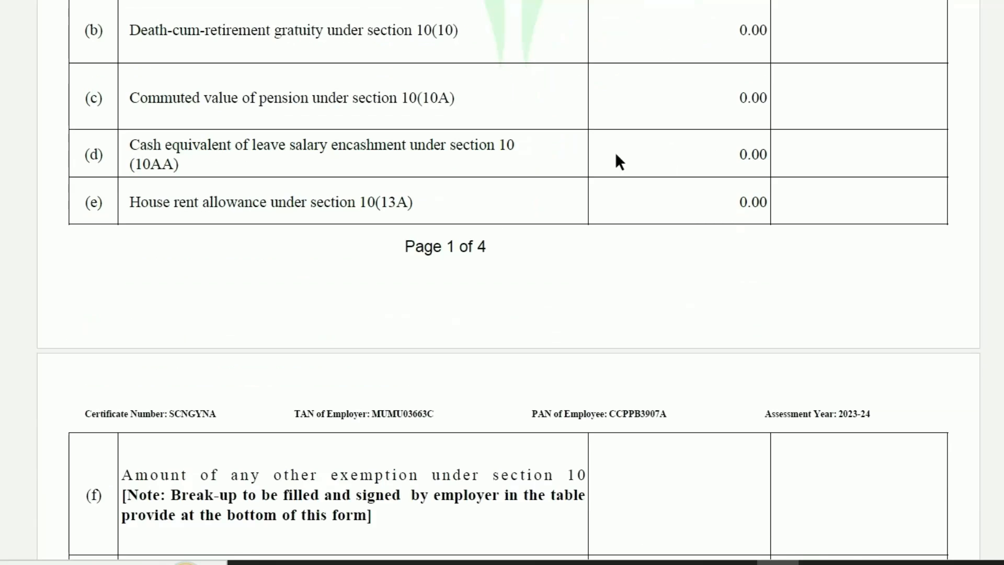
{"action": "scroll", "coordinate": [775, 200], "scroll_direction": "down", "scroll_amount": 6}
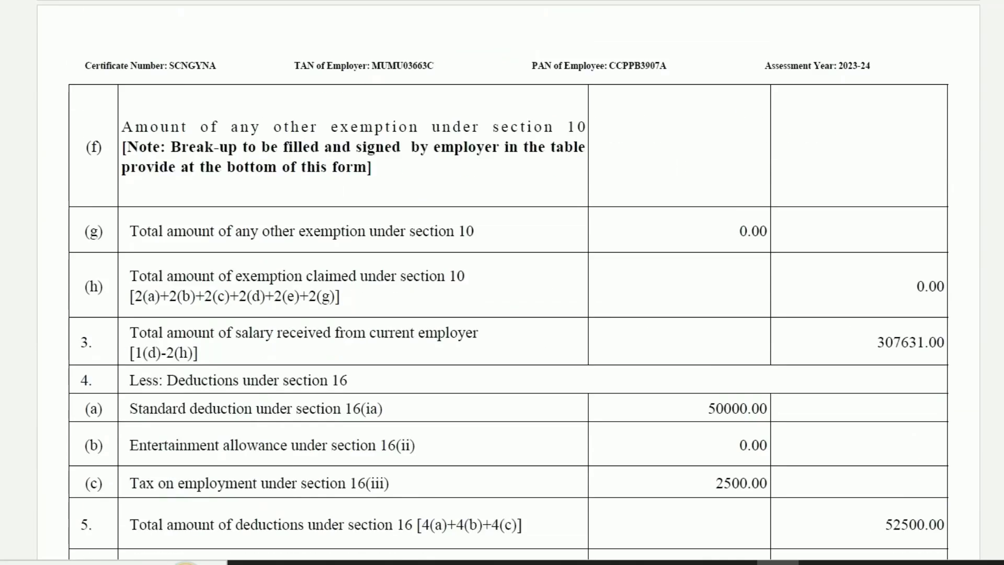
{"action": "scroll", "coordinate": [962, 280], "scroll_direction": "down", "scroll_amount": 3}
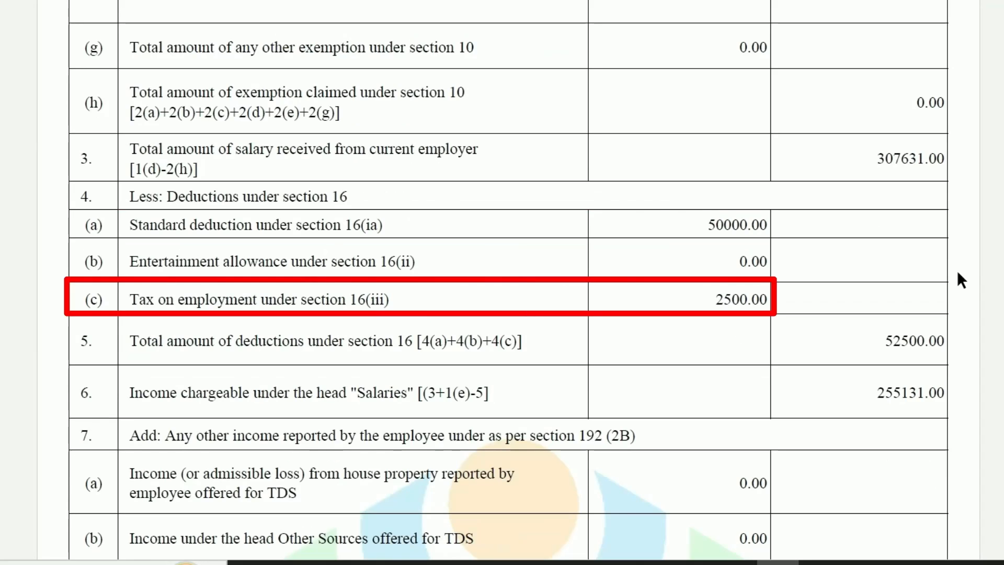
{"action": "scroll", "coordinate": [958, 272], "scroll_direction": "down", "scroll_amount": 3}
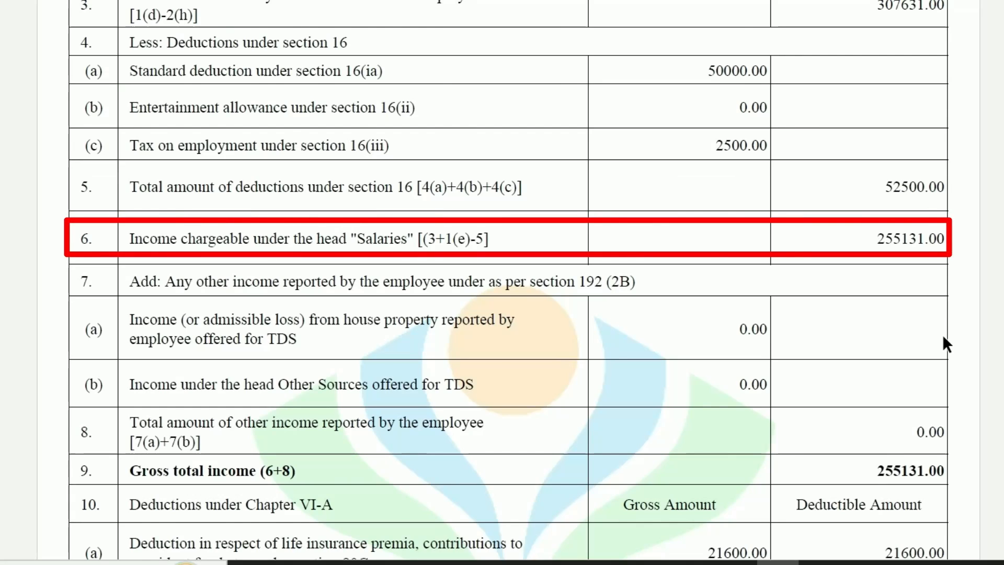
{"action": "scroll", "coordinate": [943, 334], "scroll_direction": "down", "scroll_amount": 9}
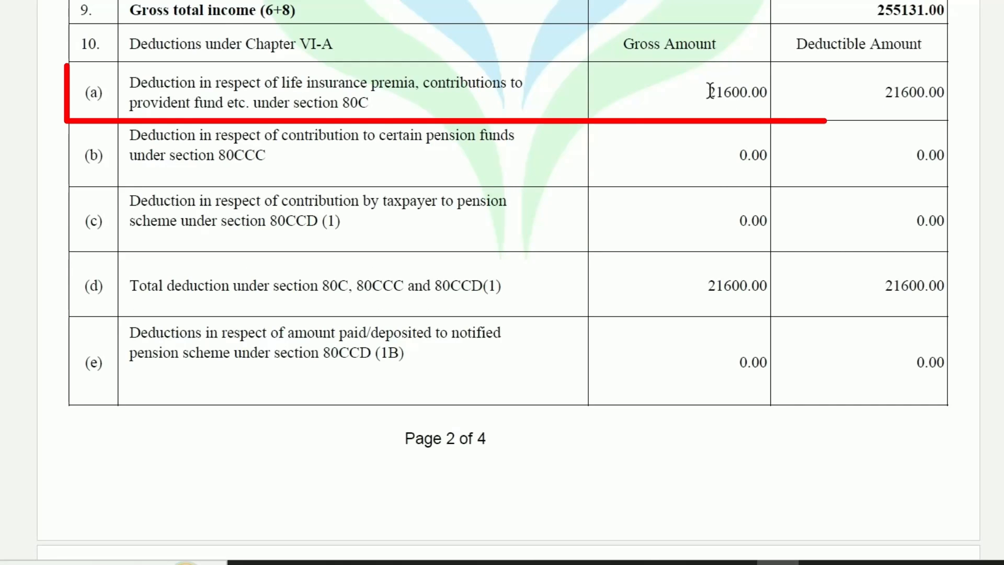
Highlight the 80C amount 21600.00 and total taxable income 233531.00 in the certificate
{"action": "left_click_drag", "start_coordinate": [707, 92], "coordinate": [754, 96]}
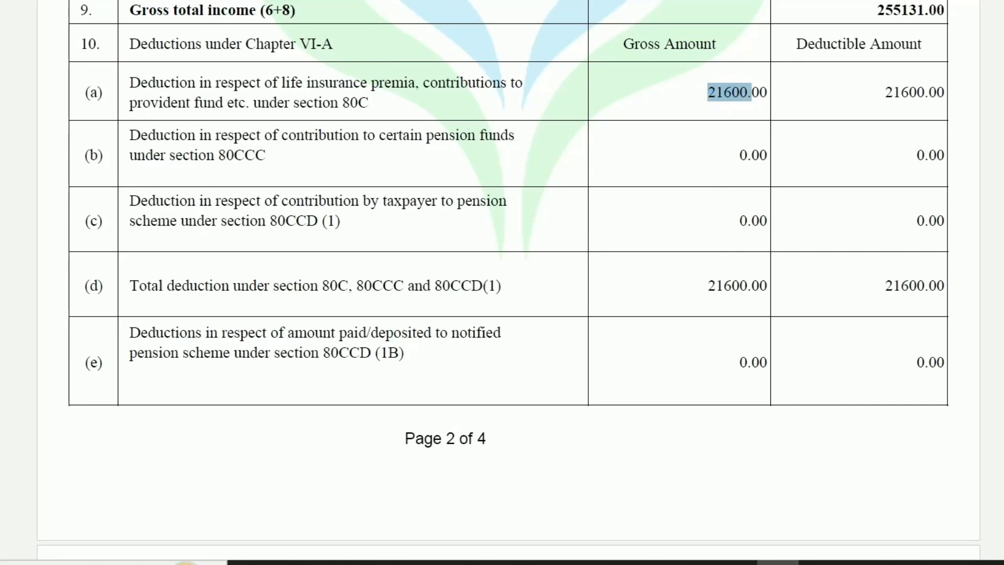
{"action": "scroll", "coordinate": [754, 95], "scroll_direction": "down", "scroll_amount": 15}
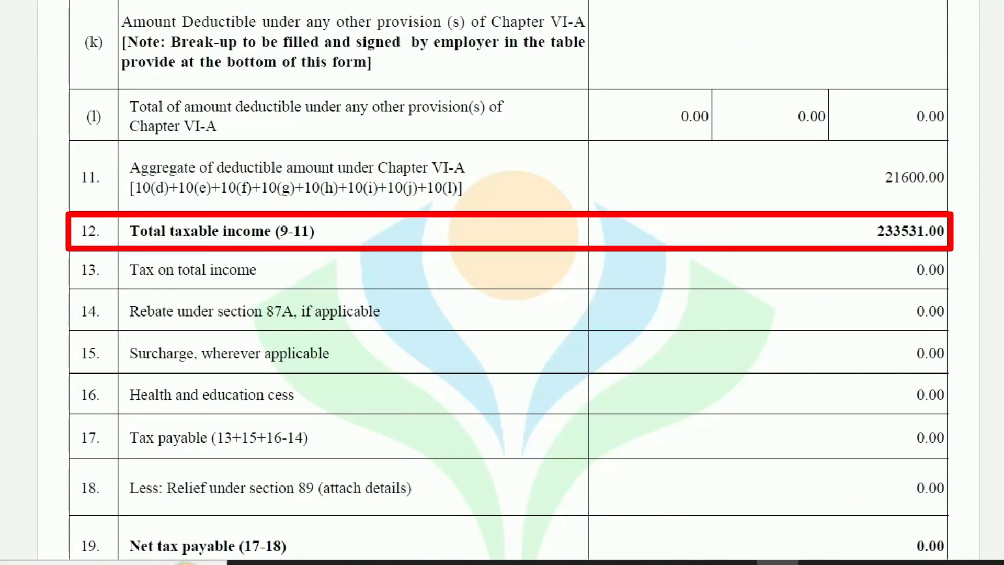
{"action": "scroll", "coordinate": [882, 236], "scroll_direction": "down", "scroll_amount": 2}
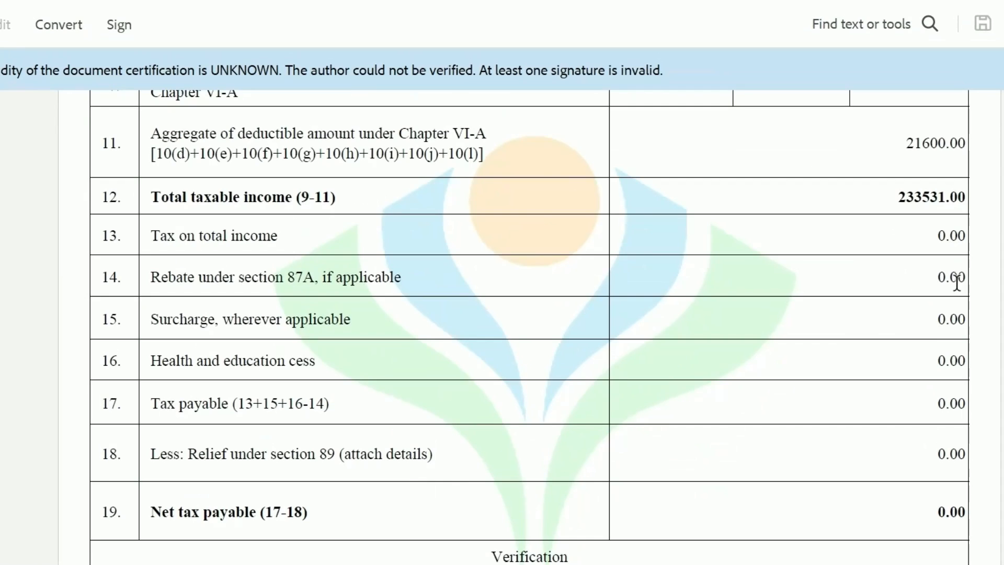
{"action": "left_click_drag", "start_coordinate": [896, 198], "coordinate": [974, 198]}
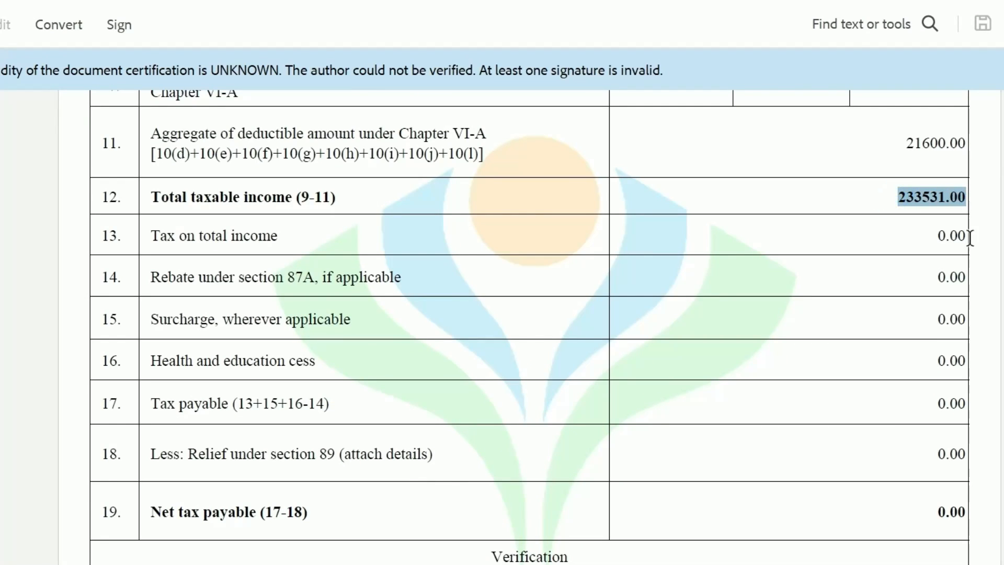
{"action": "left_click", "coordinate": [901, 278]}
{"action": "scroll", "coordinate": [955, 279], "scroll_direction": "up", "scroll_amount": 2}
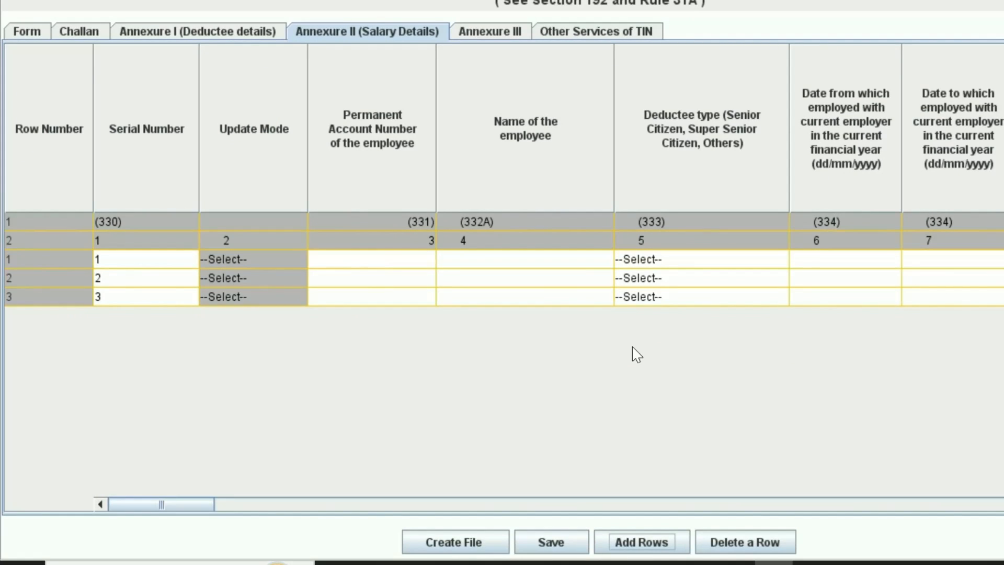
Paste the three employees' PANs and names from Excel into Annexure II rows 1–3
{"action": "left_click", "coordinate": [495, 263]}
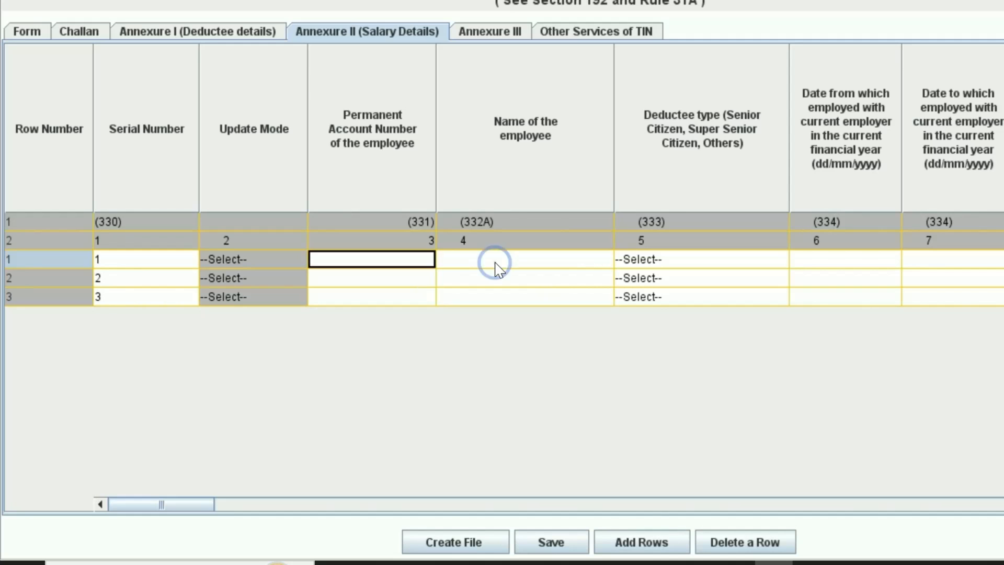
{"action": "key", "text": "alt+Tab"}
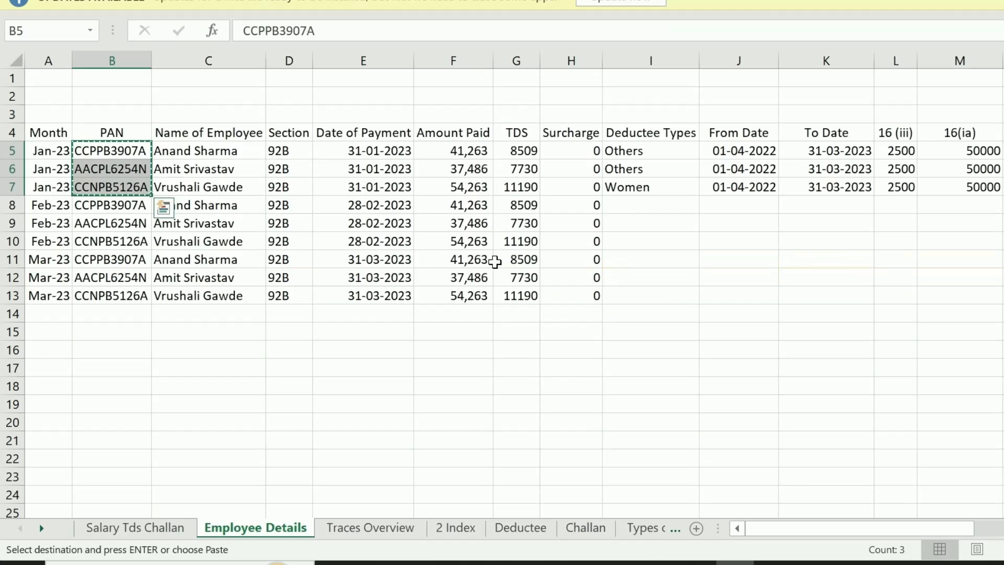
{"action": "key", "text": "alt+Tab"}
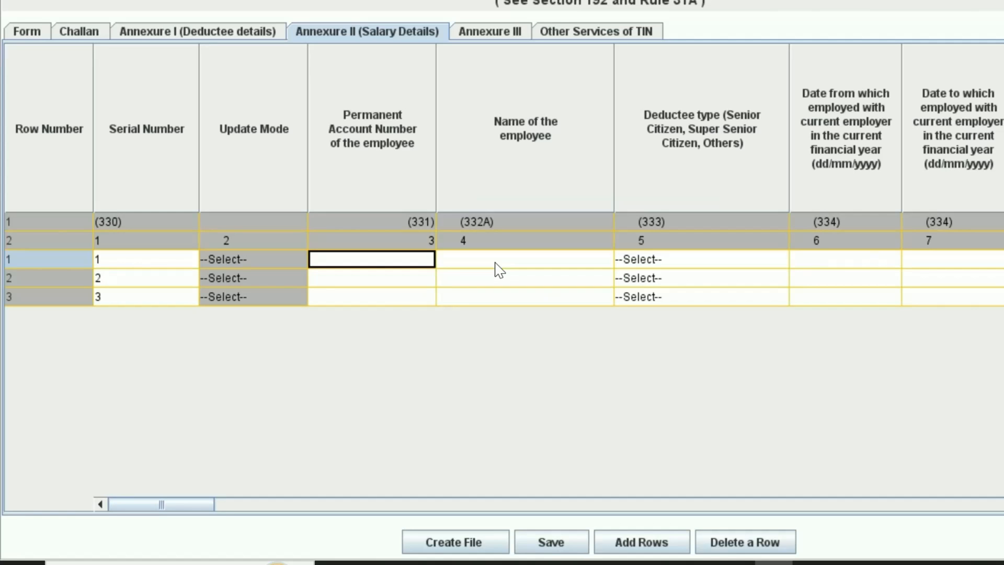
{"action": "left_click", "coordinate": [498, 269]}
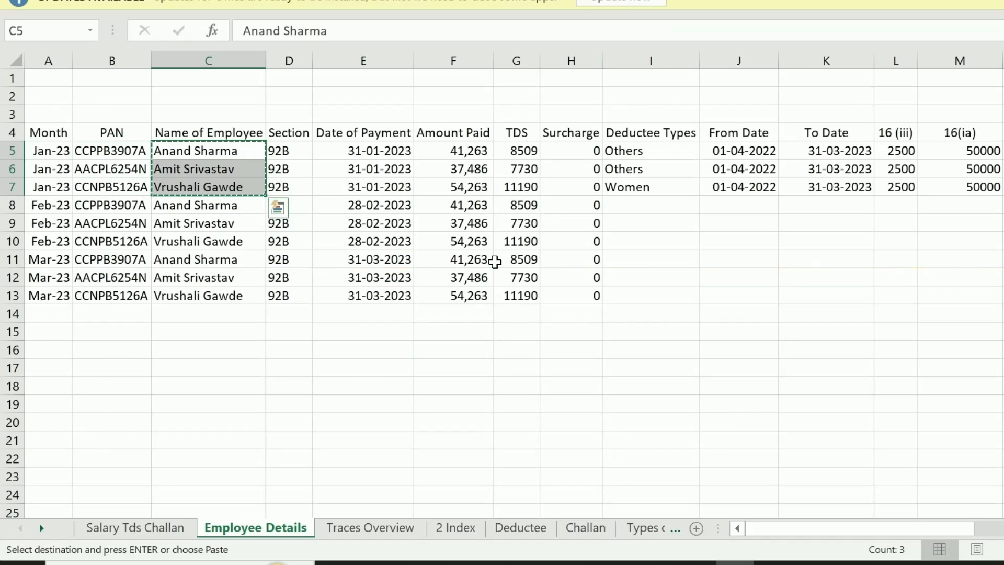
{"action": "key", "text": "alt+Tab"}
Copy deductee types from Excel I5:I7 and set row 1's deductee type to Others
{"action": "left_click", "coordinate": [761, 270]}
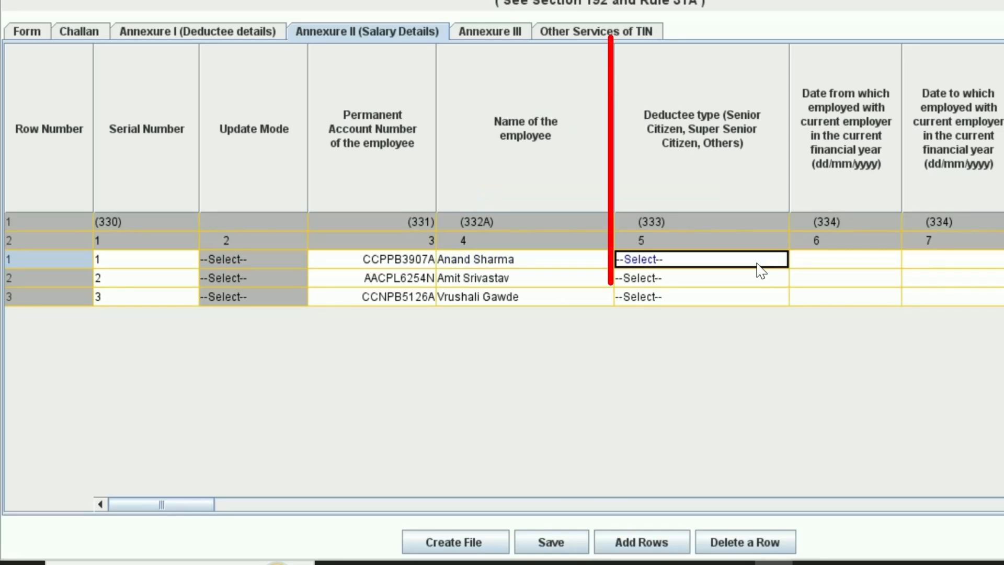
{"action": "left_click", "coordinate": [760, 266]}
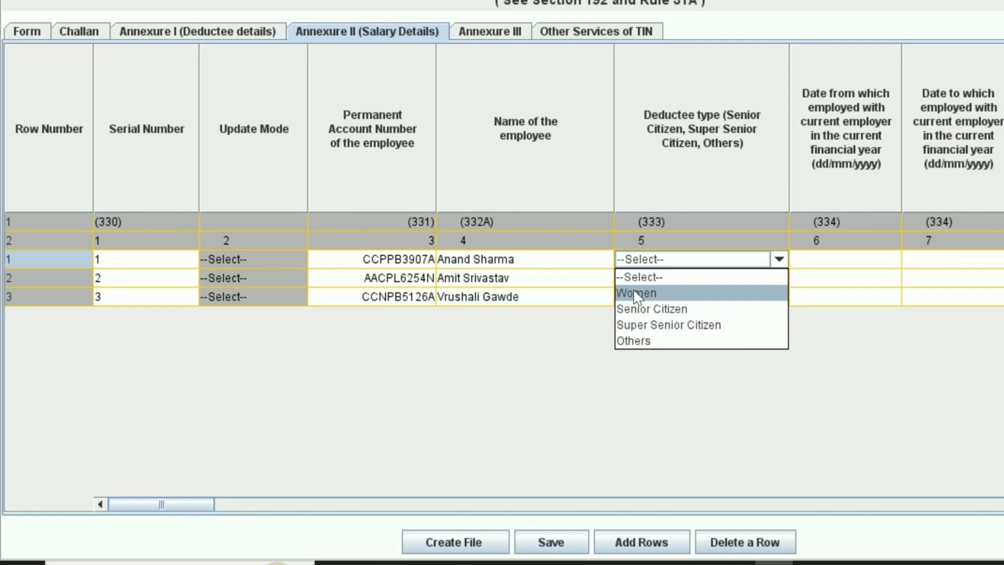
{"action": "key", "text": "alt+Tab"}
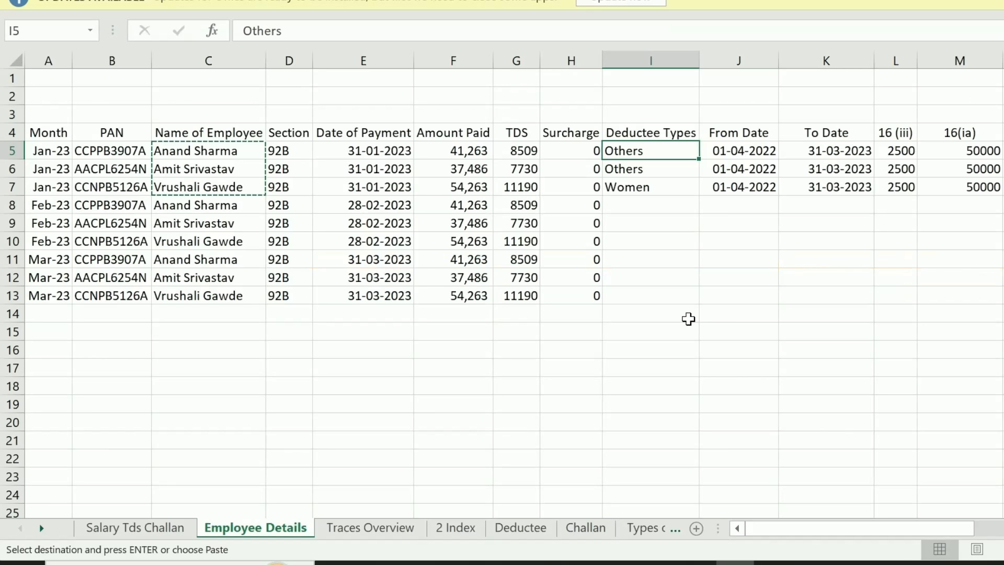
{"action": "key", "text": "shift+Down"}
{"action": "key", "text": "shift+Down"}
{"action": "key", "text": "Escape"}
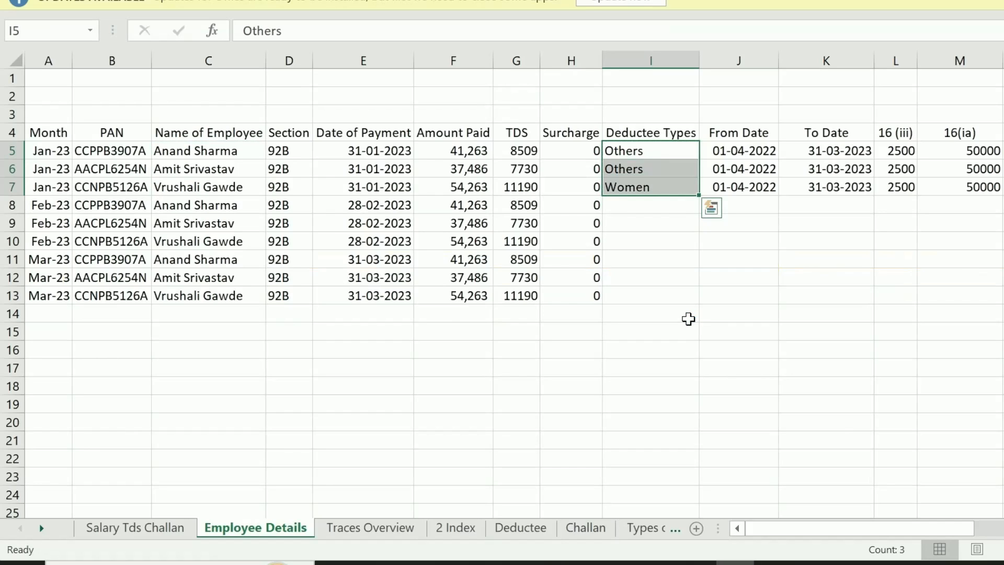
{"action": "key", "text": "ctrl+c"}
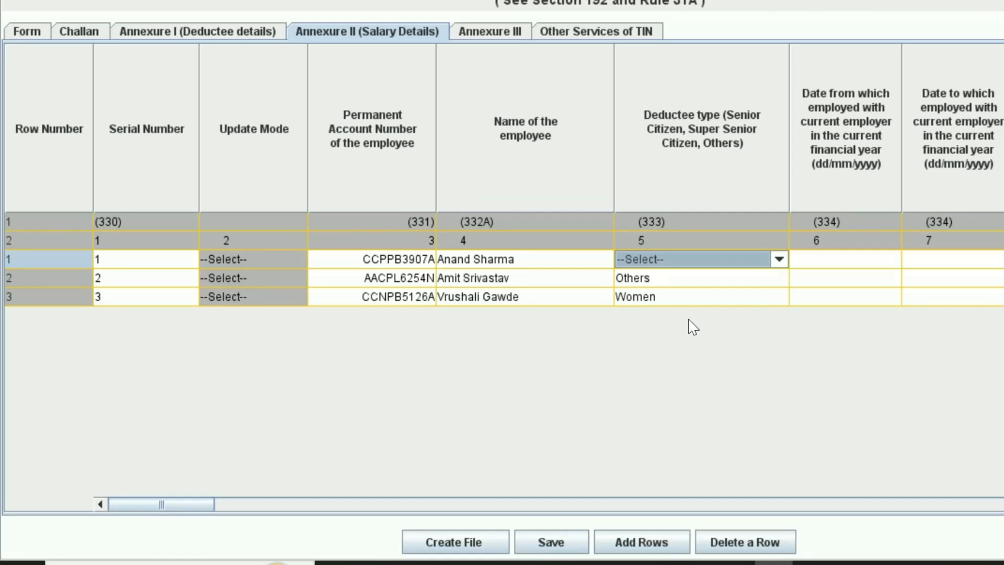
{"action": "left_click", "coordinate": [779, 260]}
{"action": "left_click", "coordinate": [623, 341]}
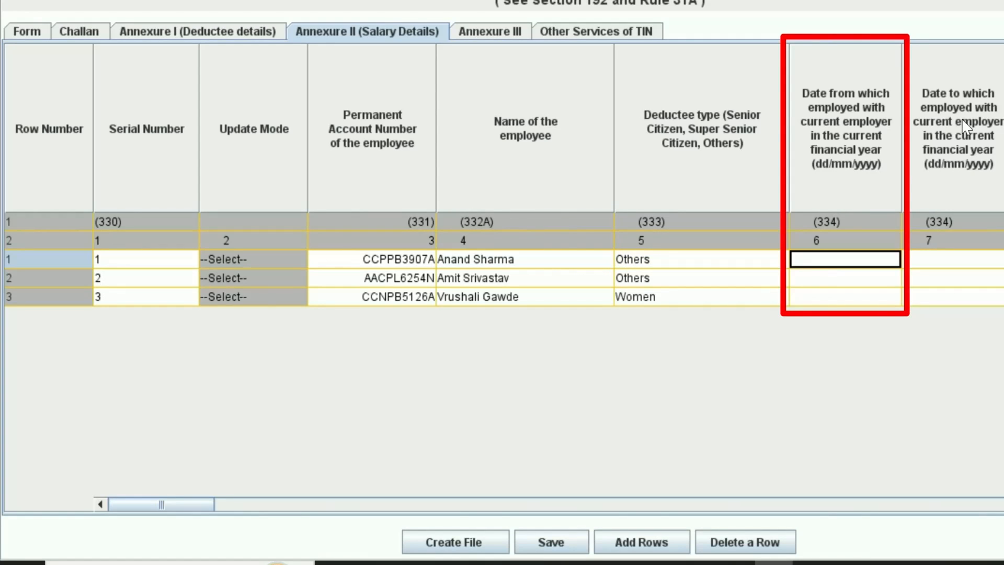
Paste the start date 01/04/2022 from Excel J5:J7 into all three rows
{"action": "left_click", "coordinate": [950, 260]}
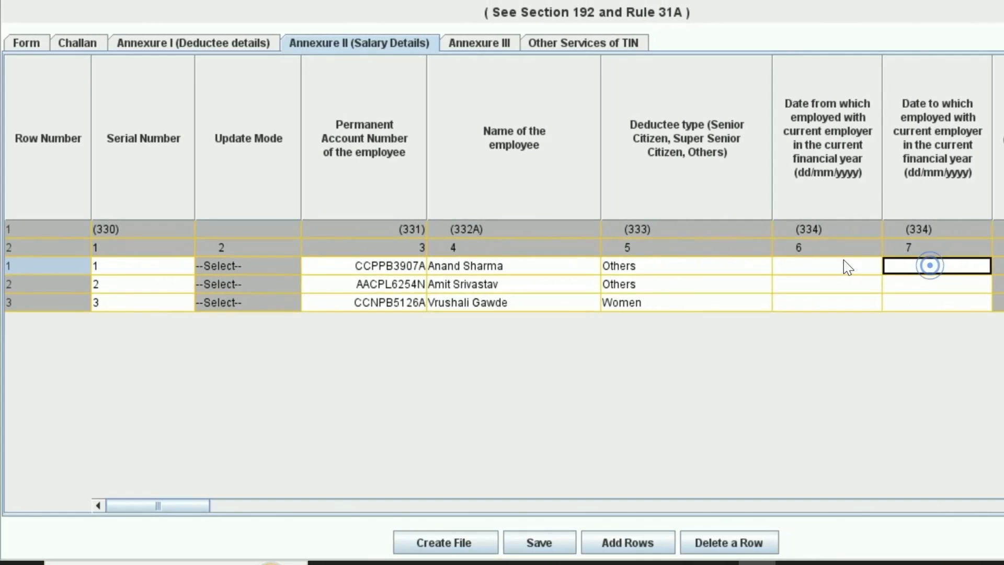
{"action": "left_click", "coordinate": [843, 264]}
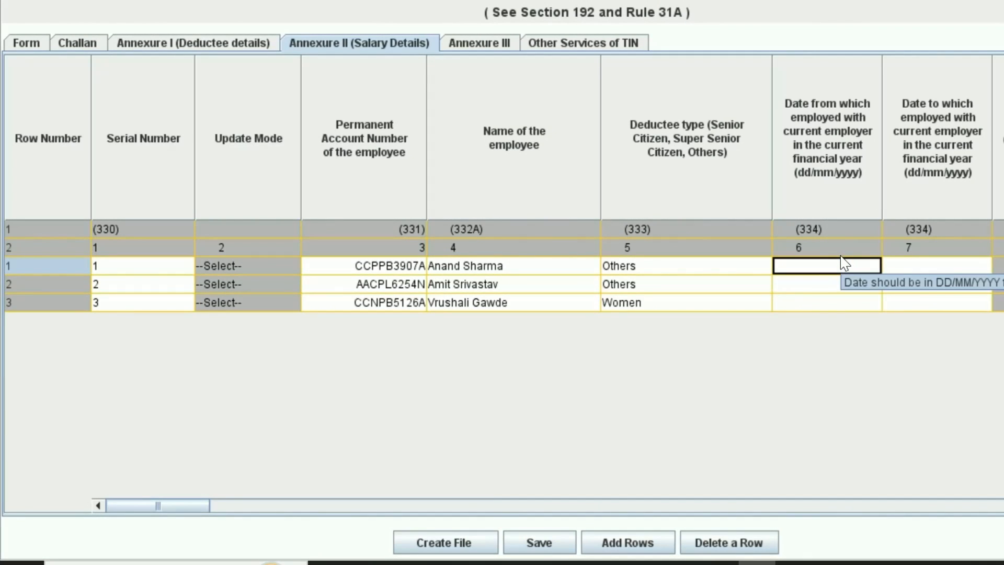
{"action": "key", "text": "alt+Tab"}
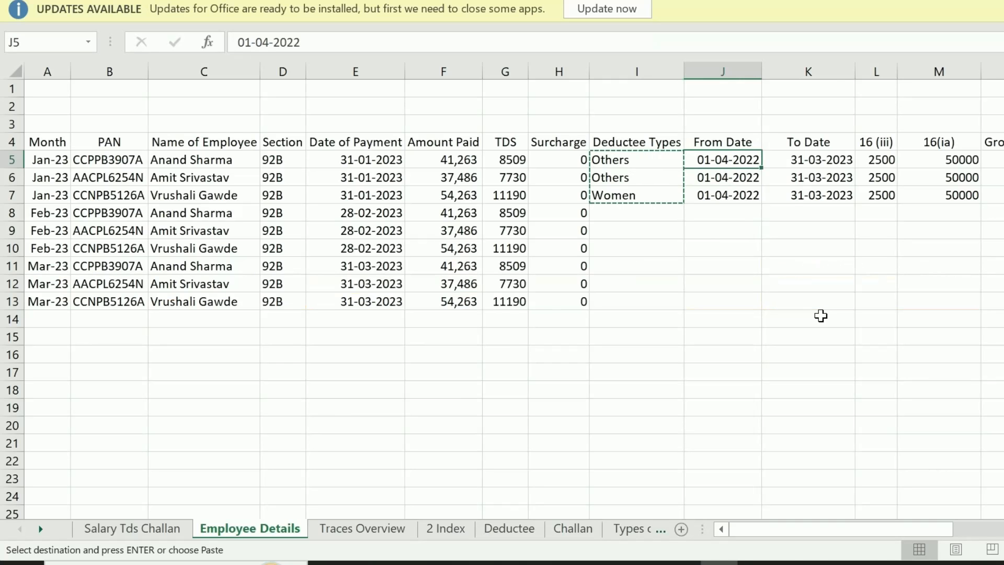
{"action": "key", "text": "shift+Down"}
{"action": "key", "text": "shift+Down"}
{"action": "key", "text": "ctrl+c"}
{"action": "key", "text": "alt+Tab"}
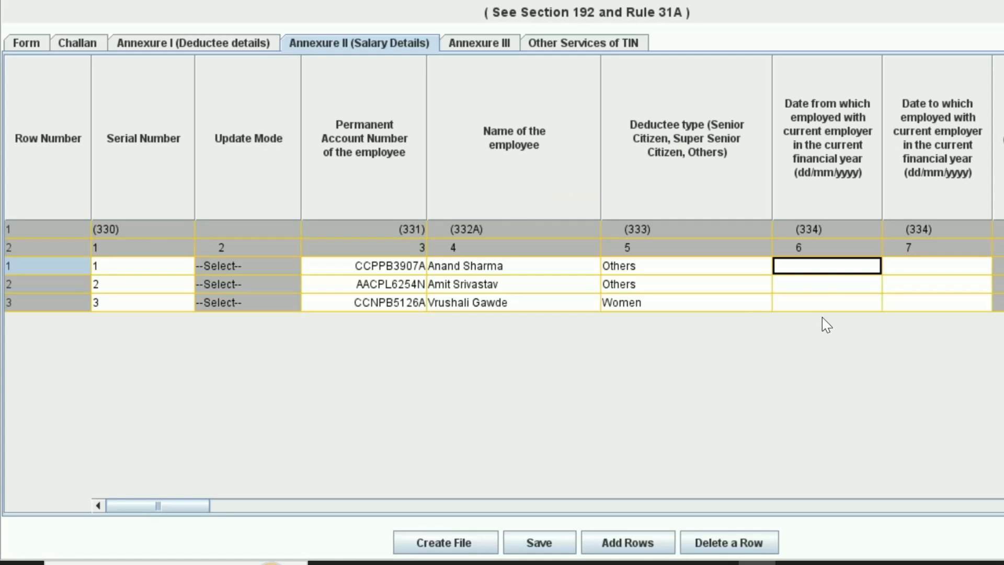
{"action": "key", "text": "ctrl+v"}
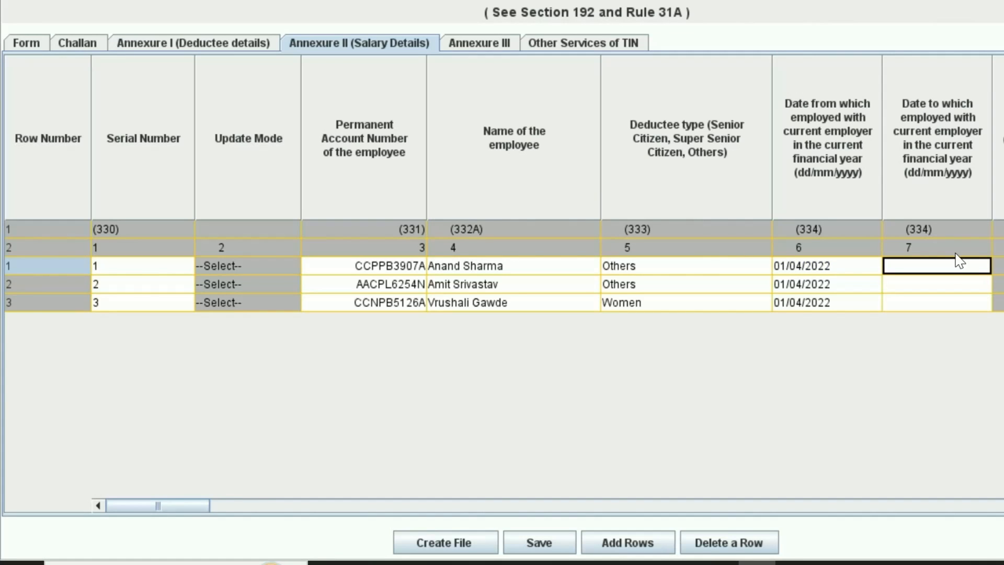
Paste the end date 31/03/2023 from Excel K5:K7 into all three rows
{"action": "key", "text": "alt+Tab"}
{"action": "key", "text": "Right"}
{"action": "key", "text": "shift+Down"}
{"action": "key", "text": "shift+Down"}
{"action": "key", "text": "ctrl+c"}
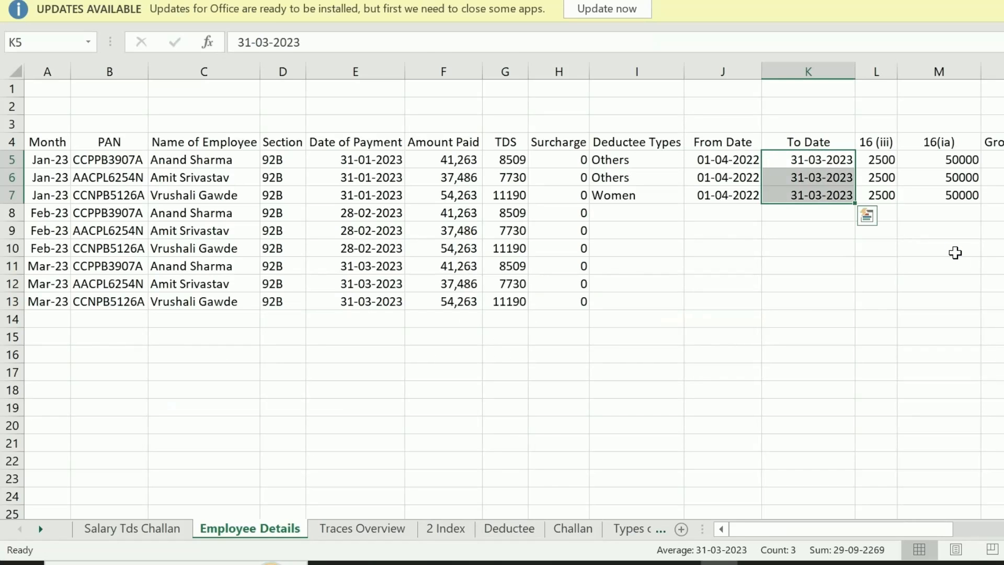
{"action": "key", "text": "alt+Tab"}
{"action": "key", "text": "ctrl+v"}
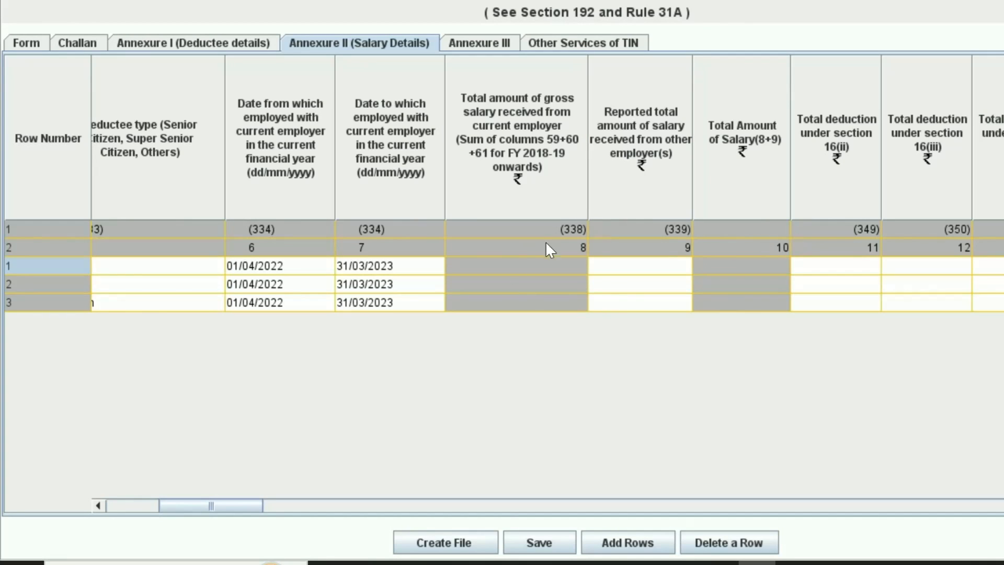
Enter 0 as other-employer salary and paste 16(iii) deductions of 2500 from Excel L5:L7
{"action": "left_click", "coordinate": [670, 267]}
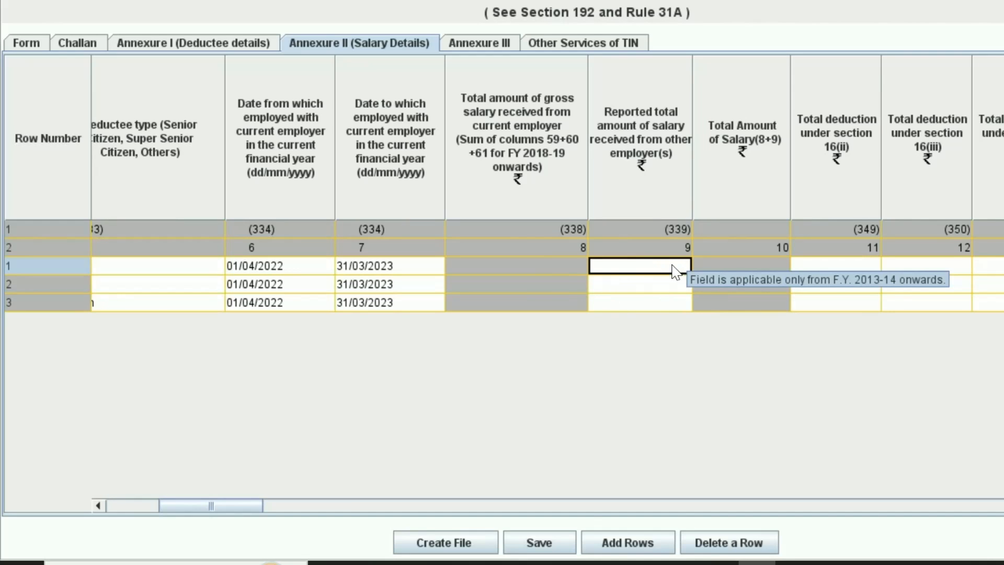
{"action": "type", "text": "0"}
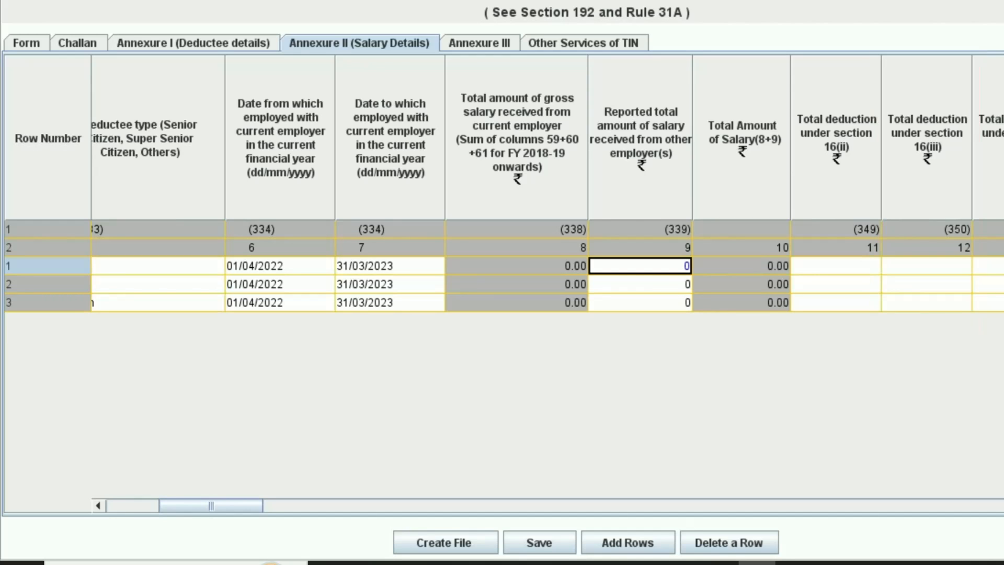
{"action": "left_click", "coordinate": [917, 264]}
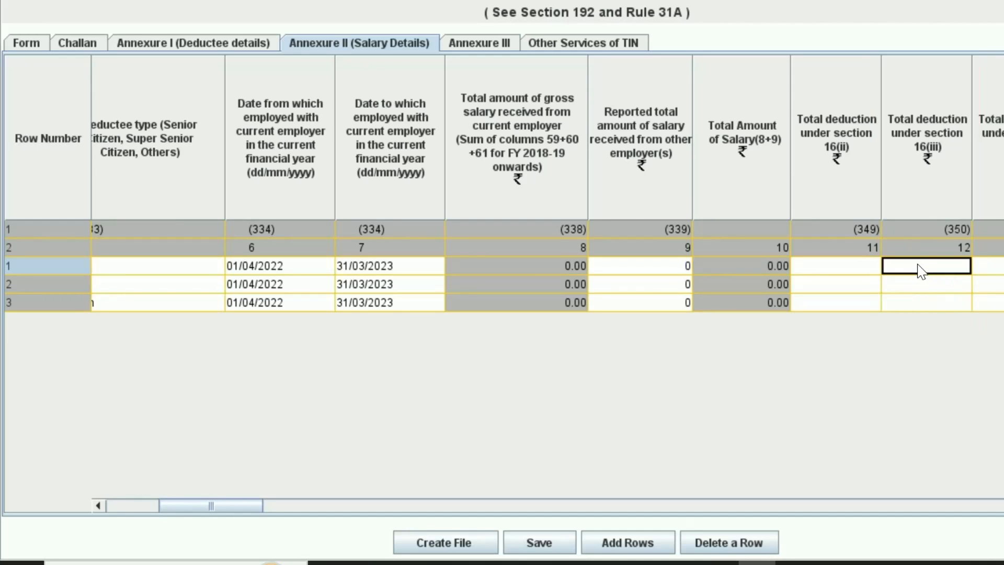
{"action": "key", "text": "alt+Tab"}
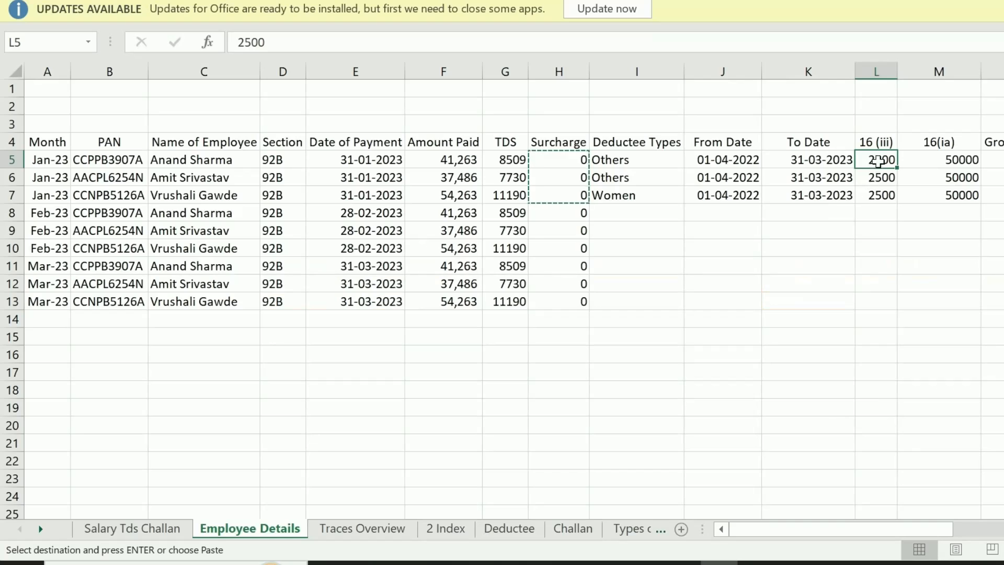
{"action": "left_click_drag", "start_coordinate": [879, 158], "coordinate": [876, 194]}
{"action": "key", "text": "ctrl+c"}
{"action": "key", "text": "alt+Tab"}
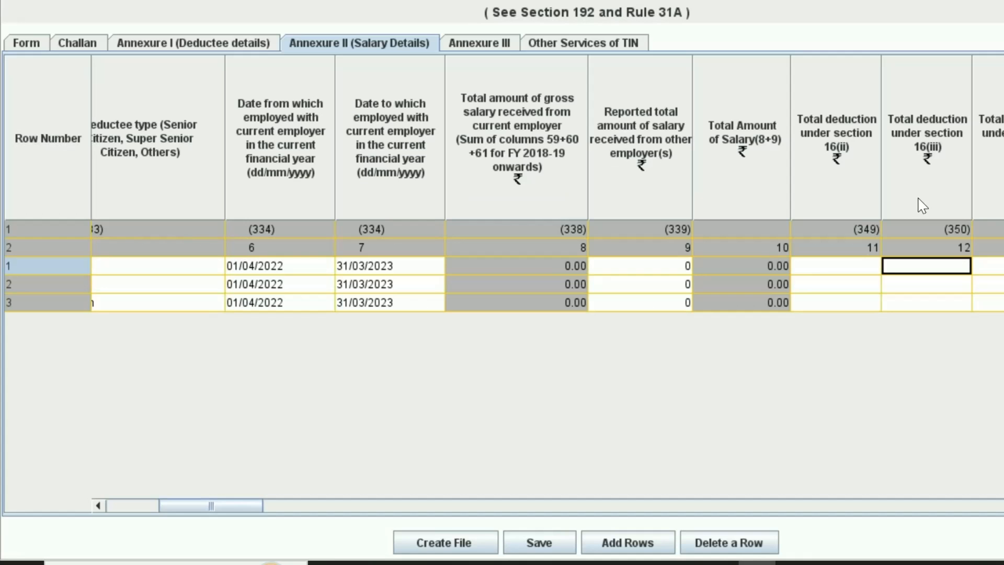
{"action": "key", "text": "ctrl+v"}
{"action": "scroll", "coordinate": [668, 262], "scroll_direction": "right", "scroll_amount": 5}
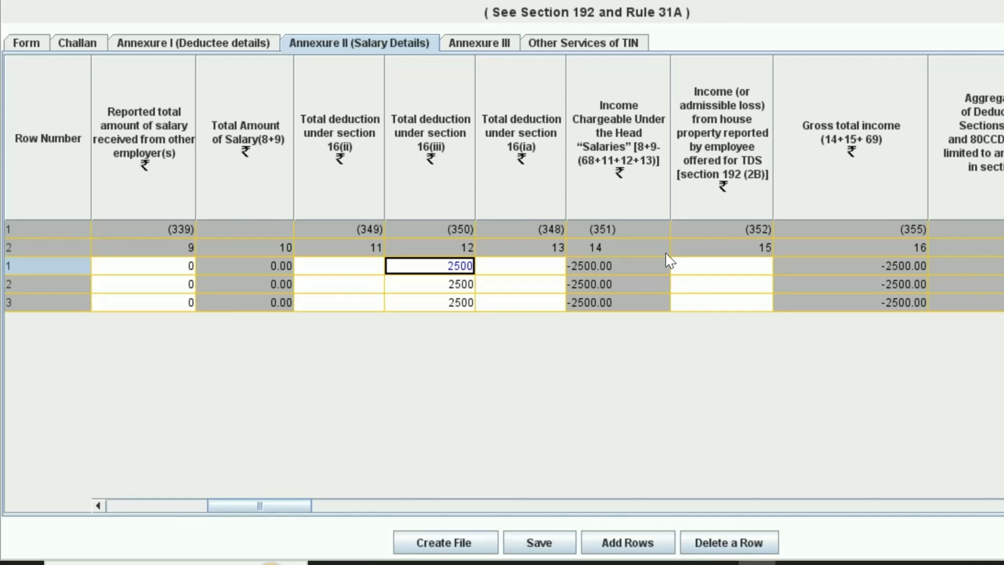
Paste the 16(ia) standard deduction of 50000 from Excel M5:M7 for all three rows
{"action": "key", "text": "alt+Tab"}
{"action": "key", "text": "Right"}
{"action": "key", "text": "ctrl+shift+Down"}
{"action": "key", "text": "ctrl+c"}
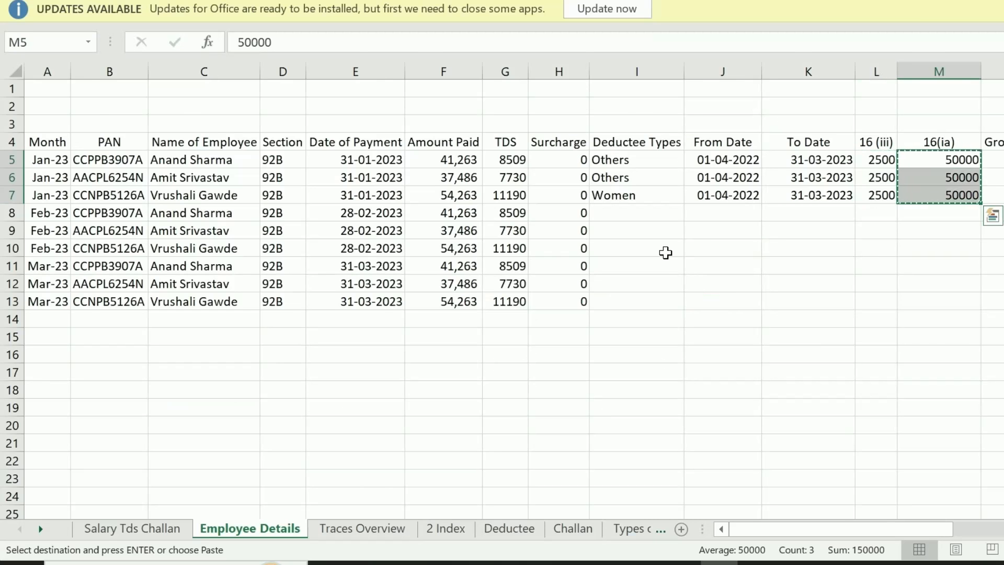
{"action": "key", "text": "alt+Tab"}
{"action": "key", "text": "Right"}
{"action": "key", "text": "ctrl+v"}
{"action": "scroll", "coordinate": [665, 252], "scroll_direction": "right", "scroll_amount": 5}
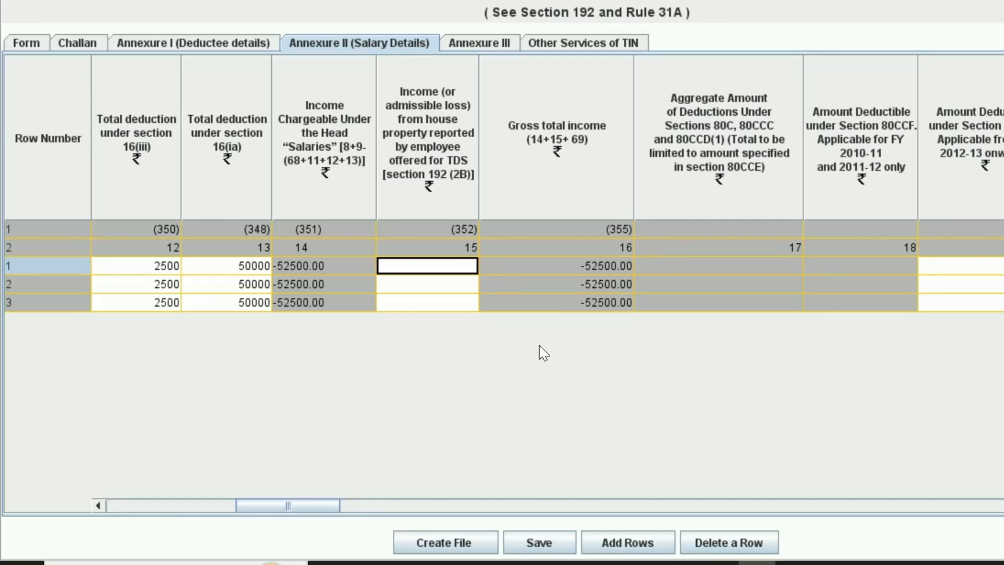
Paste house-property losses -200000, -42634 and -75632 from Excel O5:O7 into column 15
{"action": "key", "text": "alt+Tab"}
{"action": "key", "text": "Right"}
{"action": "key", "text": "Right"}
{"action": "key", "text": "ctrl+shift+Down"}
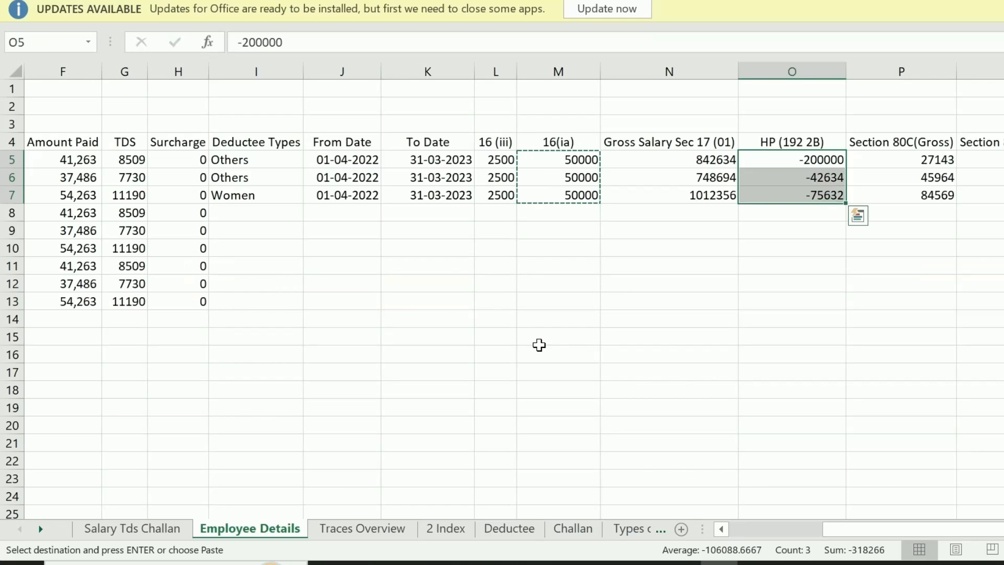
{"action": "key", "text": "ctrl+c"}
{"action": "key", "text": "alt+Tab"}
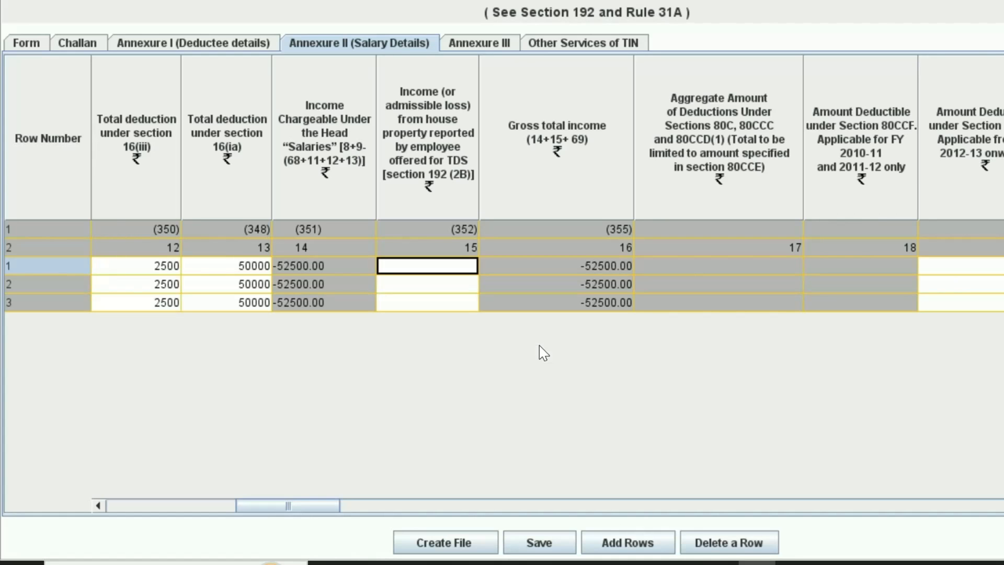
{"action": "key", "text": "ctrl+v"}
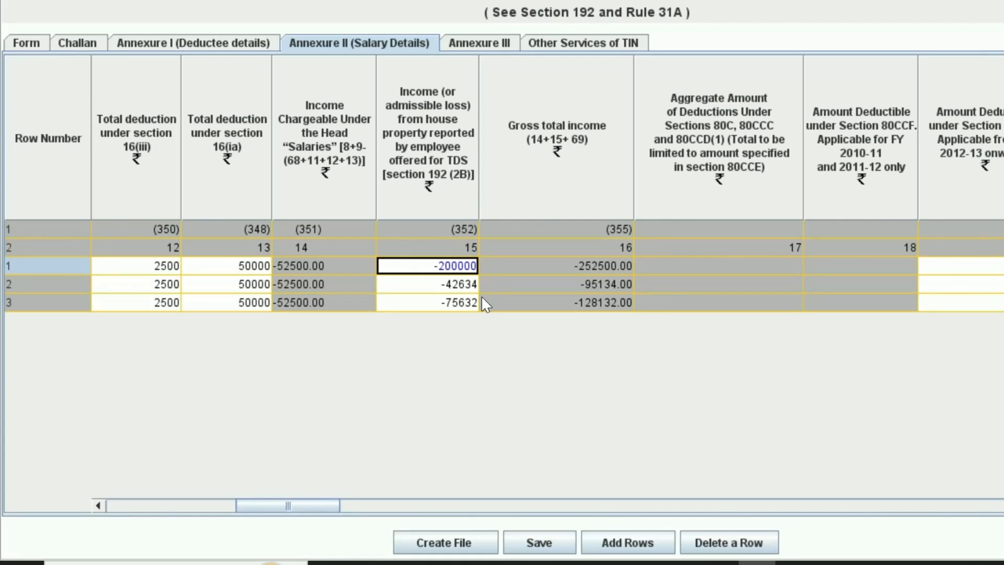
{"action": "left_click", "coordinate": [396, 284]}
{"action": "left_click", "coordinate": [407, 301]}
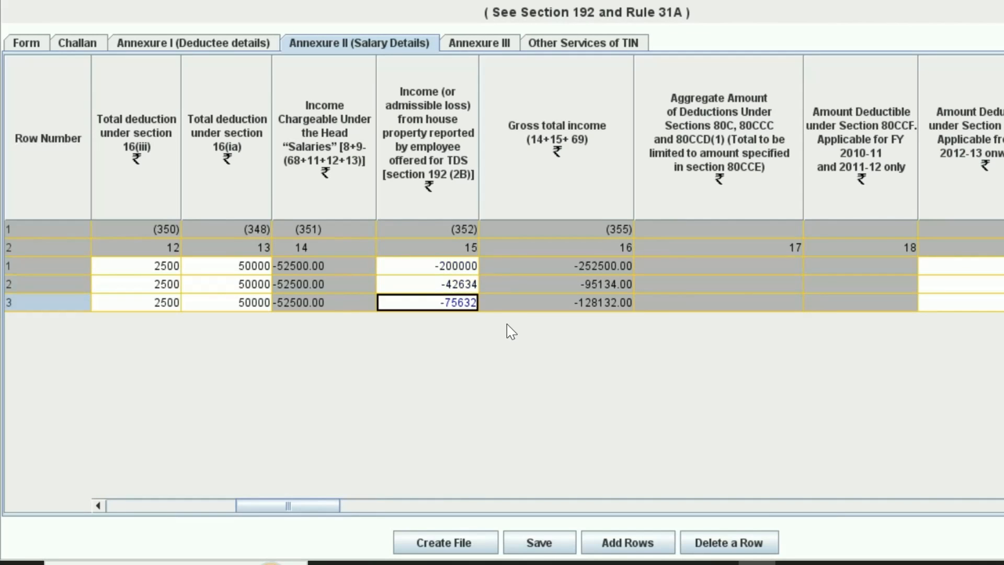
Check the three rows' 80CCG deduction entries and scroll right to the later columns
{"action": "scroll", "coordinate": [435, 380], "scroll_direction": "right", "scroll_amount": 5}
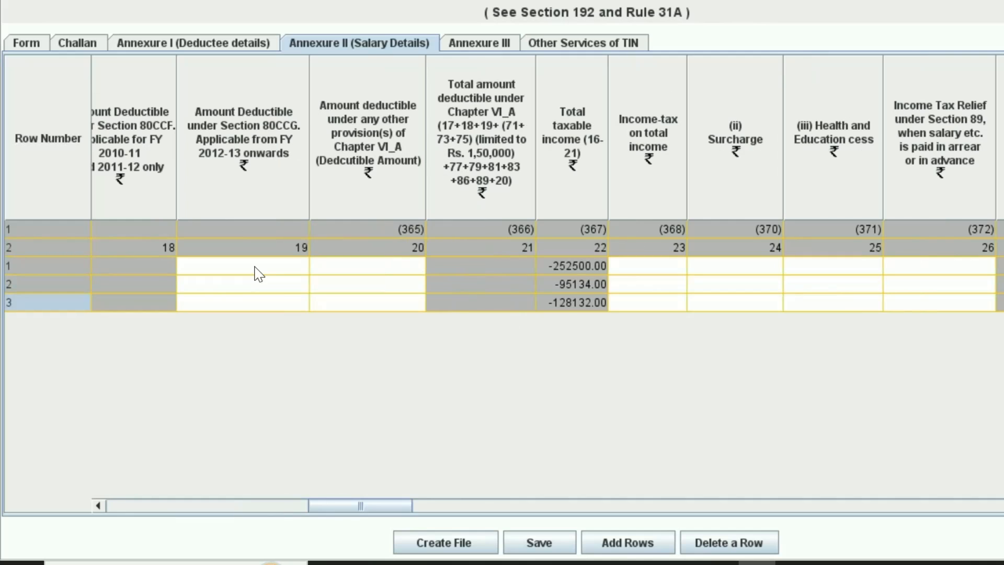
{"action": "left_click", "coordinate": [254, 266]}
{"action": "left_click", "coordinate": [270, 284]}
{"action": "left_click", "coordinate": [272, 304]}
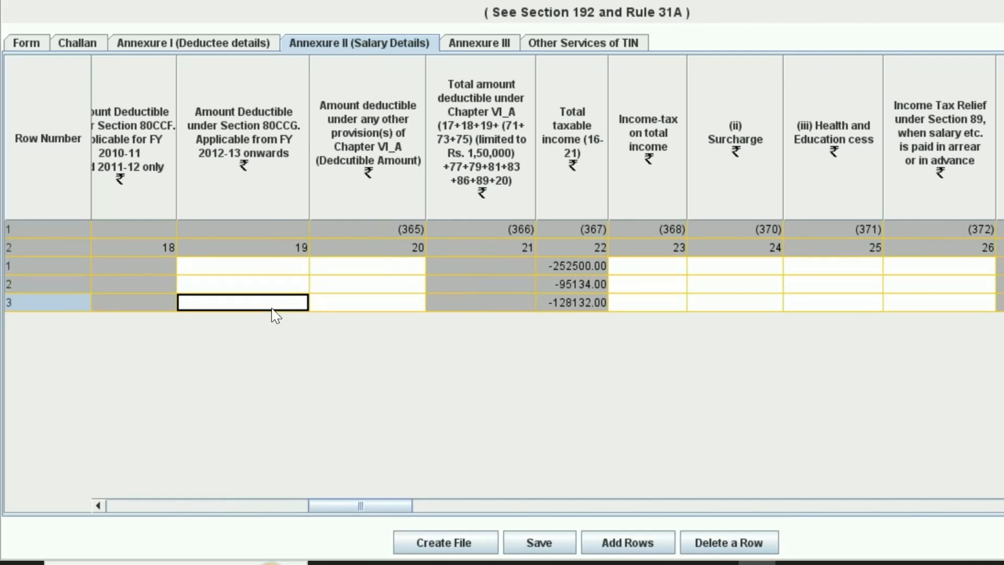
{"action": "left_click", "coordinate": [454, 506]}
{"action": "left_click_drag", "start_coordinate": [454, 506], "coordinate": [1000, 498]}
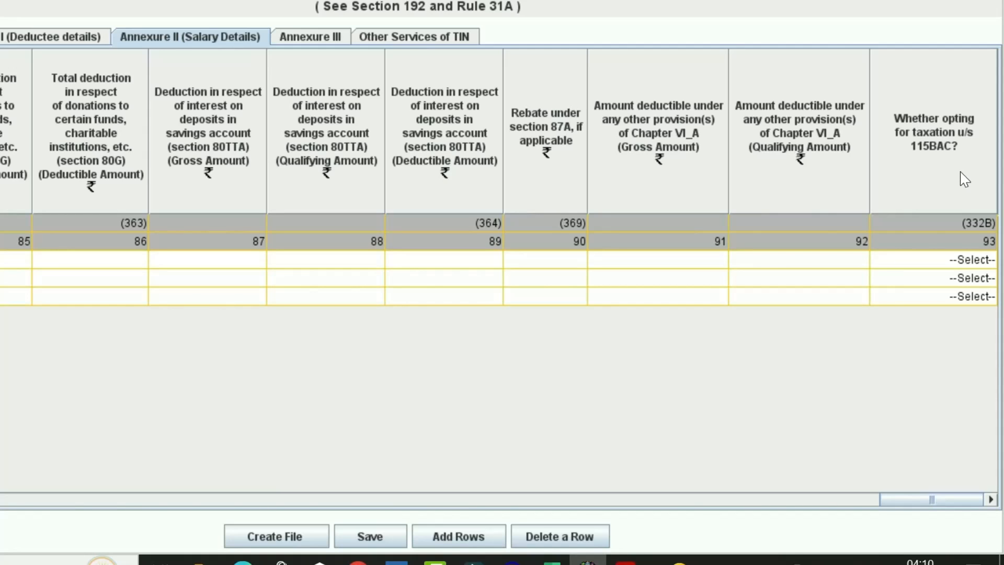
Set 'Whether opting for taxation u/s 115BAC?' to No for rows 1–3
{"action": "left_click", "coordinate": [955, 258]}
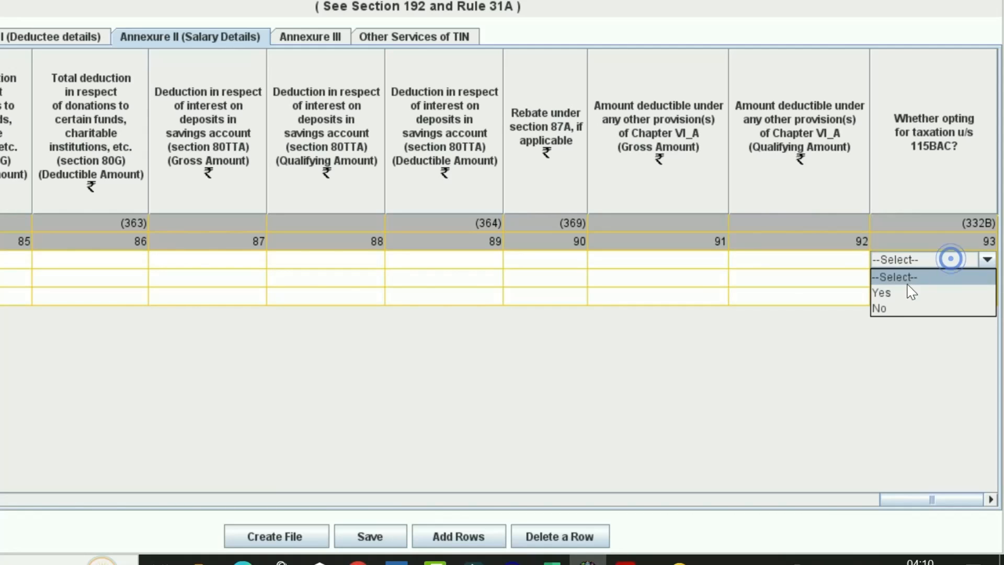
{"action": "left_click", "coordinate": [890, 314]}
{"action": "left_click", "coordinate": [988, 278]}
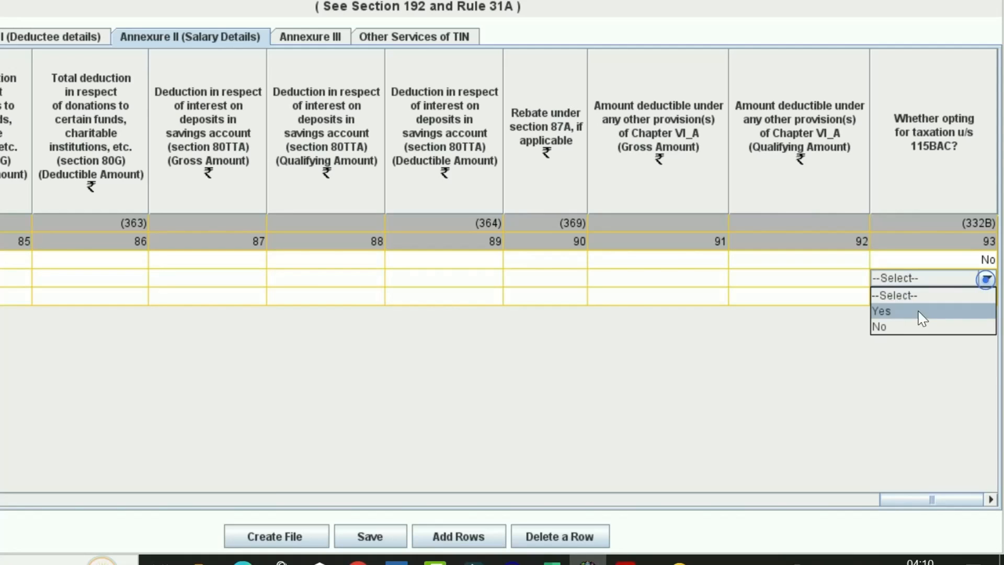
{"action": "left_click", "coordinate": [888, 327]}
{"action": "left_click", "coordinate": [988, 296]}
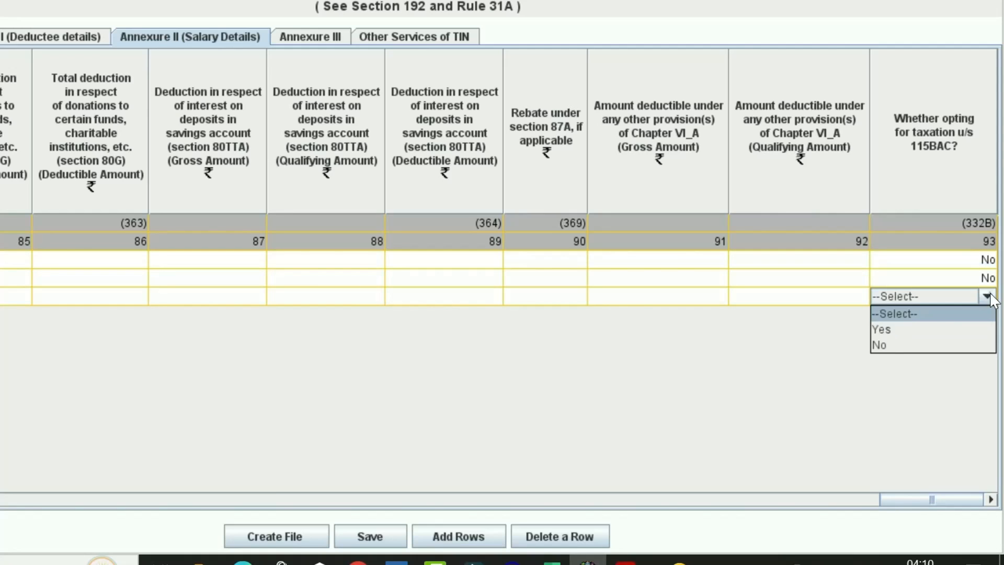
{"action": "left_click", "coordinate": [891, 345]}
{"action": "scroll", "coordinate": [892, 498], "scroll_direction": "left", "scroll_amount": 5}
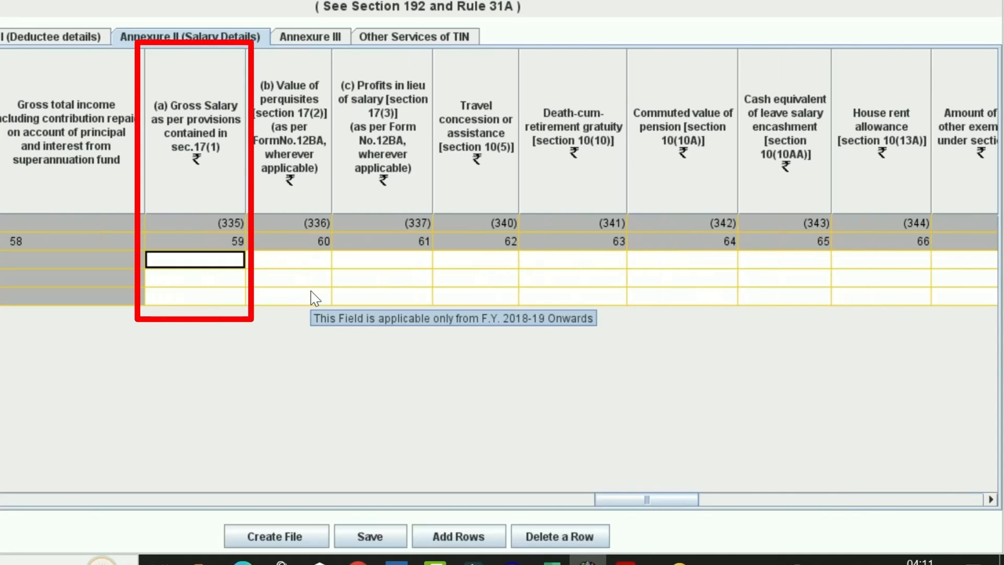
Paste gross salaries 842634, 748694 and 1012356 from Excel N5:N7 into column 59
{"action": "key", "text": "alt+Tab"}
{"action": "key", "text": "shift+Down"}
{"action": "key", "text": "shift+Down"}
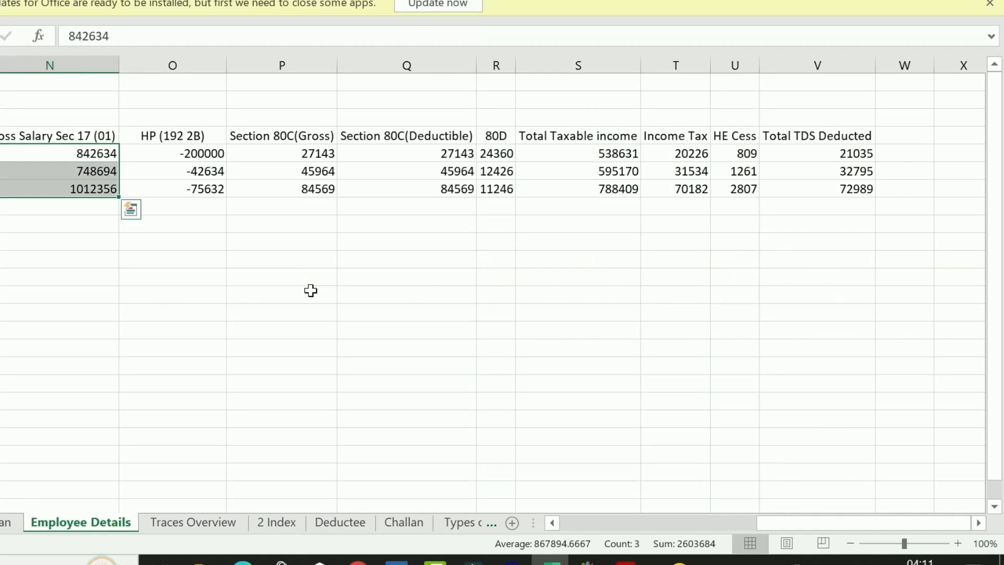
{"action": "key", "text": "ctrl+c"}
{"action": "key", "text": "alt+Tab"}
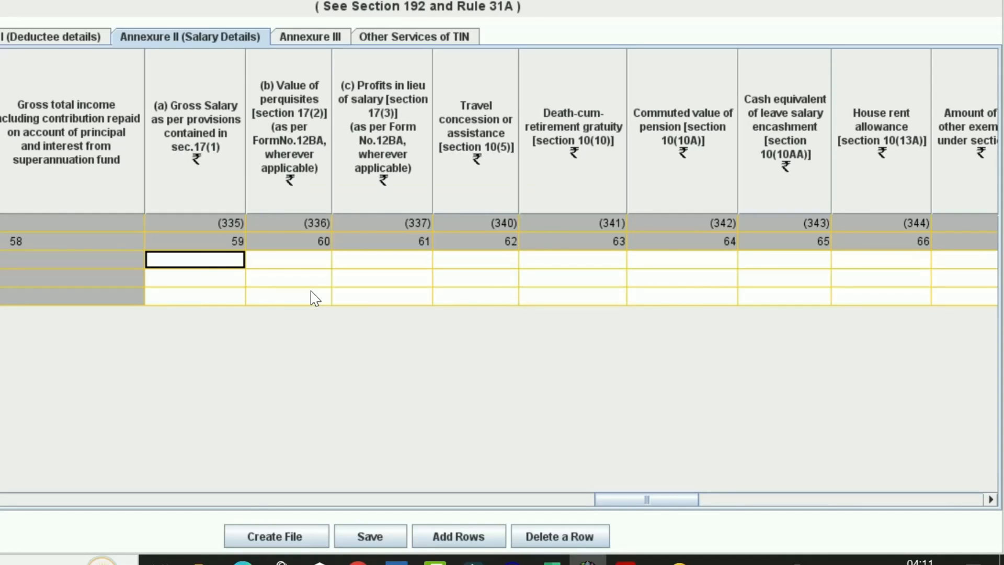
{"action": "key", "text": "ctrl+v"}
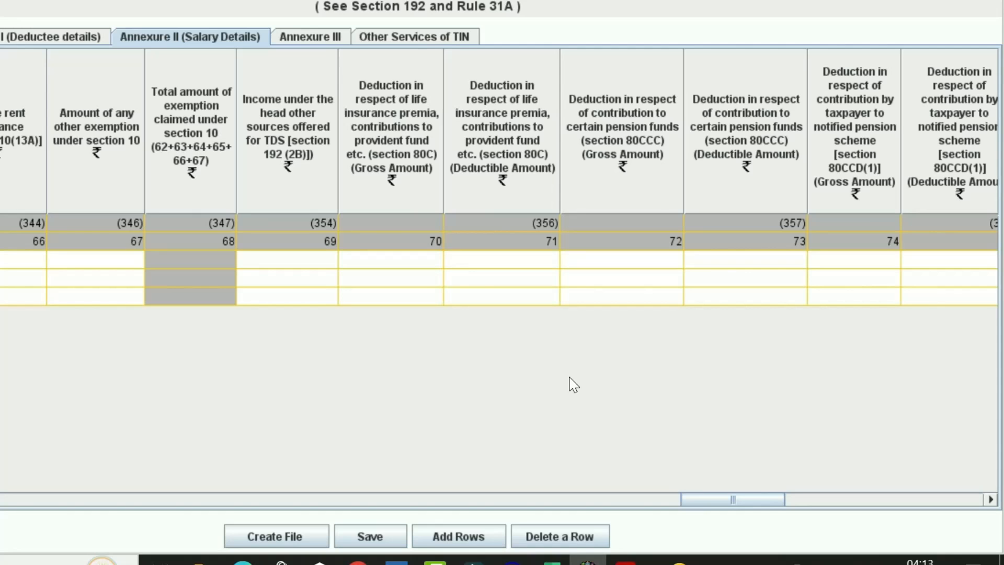
Paste 80C amounts 27143, 45964 and 84569 into gross and deductible columns 70 and 71
{"action": "left_click", "coordinate": [367, 268]}
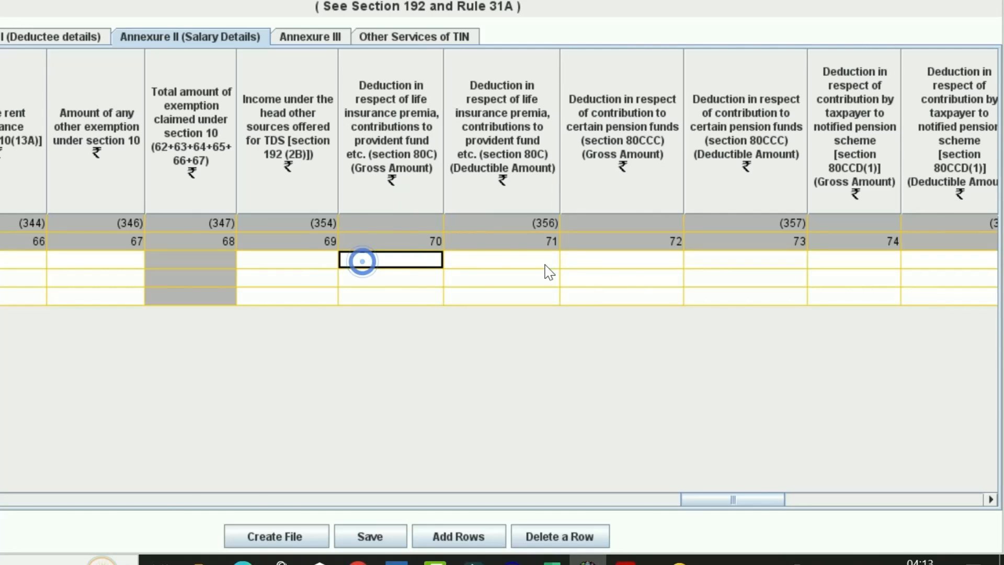
{"action": "key", "text": "alt+Tab"}
{"action": "key", "text": "alt+Tab"}
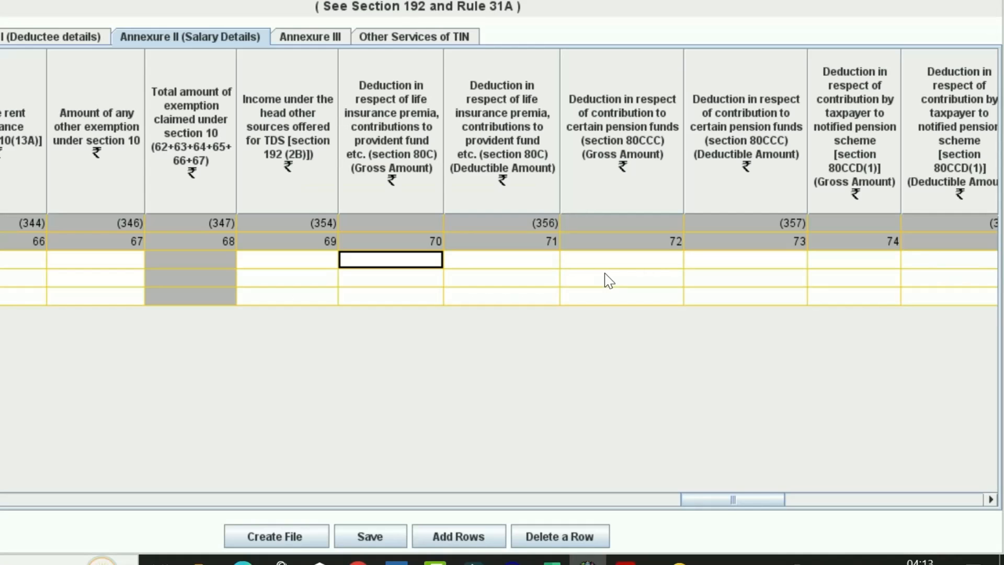
{"action": "key", "text": "ctrl+v"}
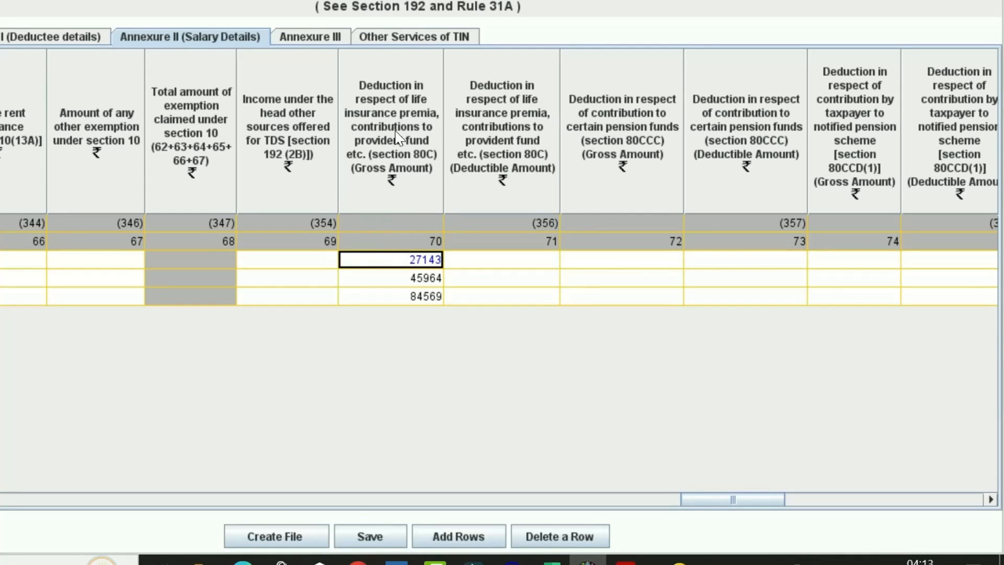
{"action": "left_click", "coordinate": [448, 259]}
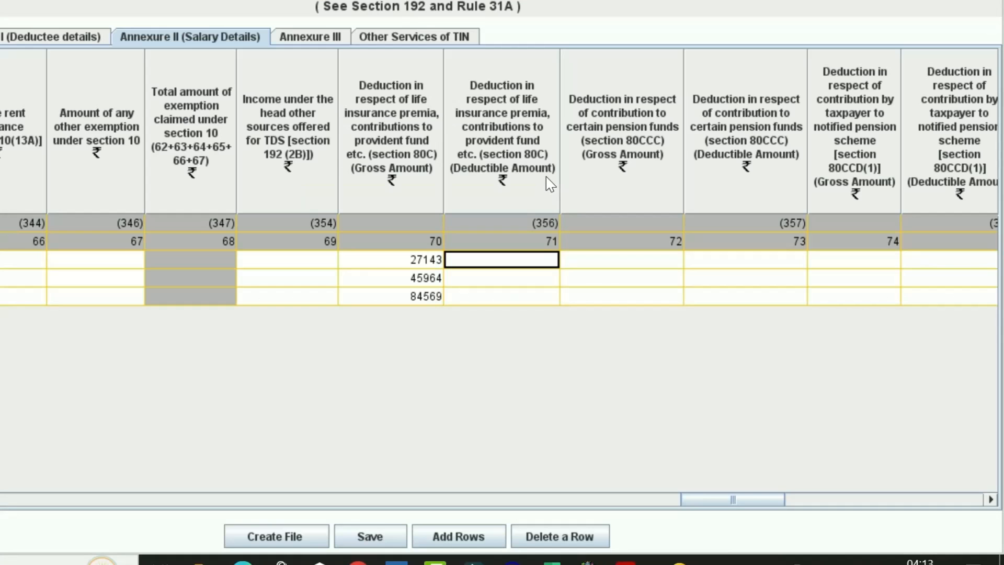
{"action": "key", "text": "ctrl+v"}
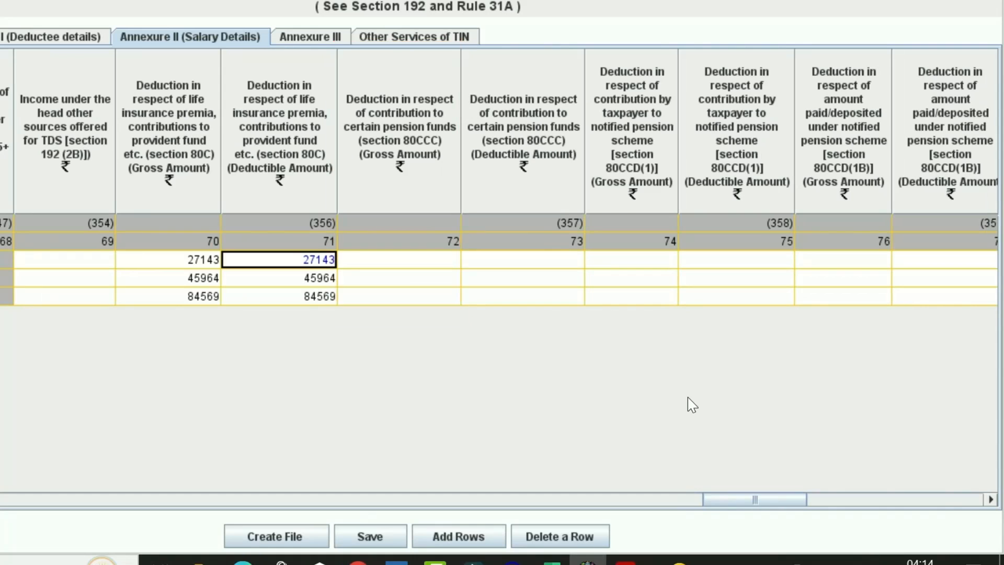
{"action": "left_click", "coordinate": [990, 500]}
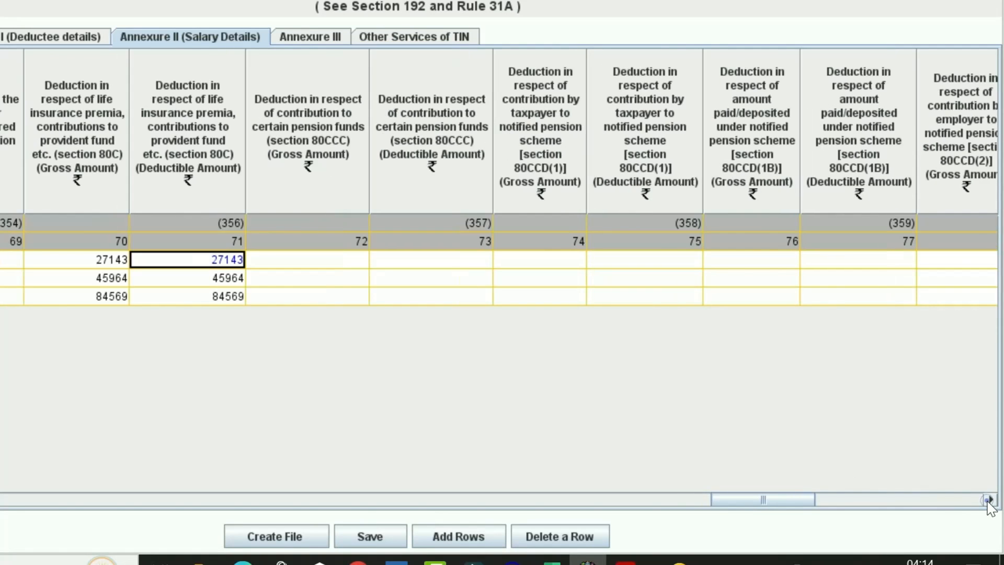
{"action": "left_click", "coordinate": [989, 499]}
{"action": "left_click", "coordinate": [990, 500]}
{"action": "left_click", "coordinate": [989, 499]}
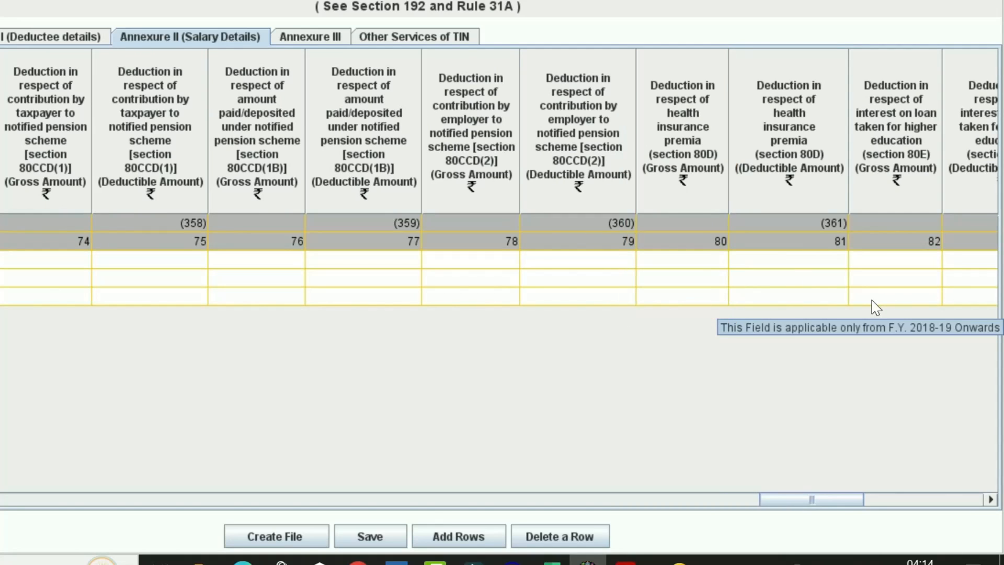
{"action": "left_click", "coordinate": [682, 257]}
Paste 80D amounts 24360, 12426 and 11246 from Excel R5:R7 into columns 80 and 81
{"action": "key", "text": "alt+Tab"}
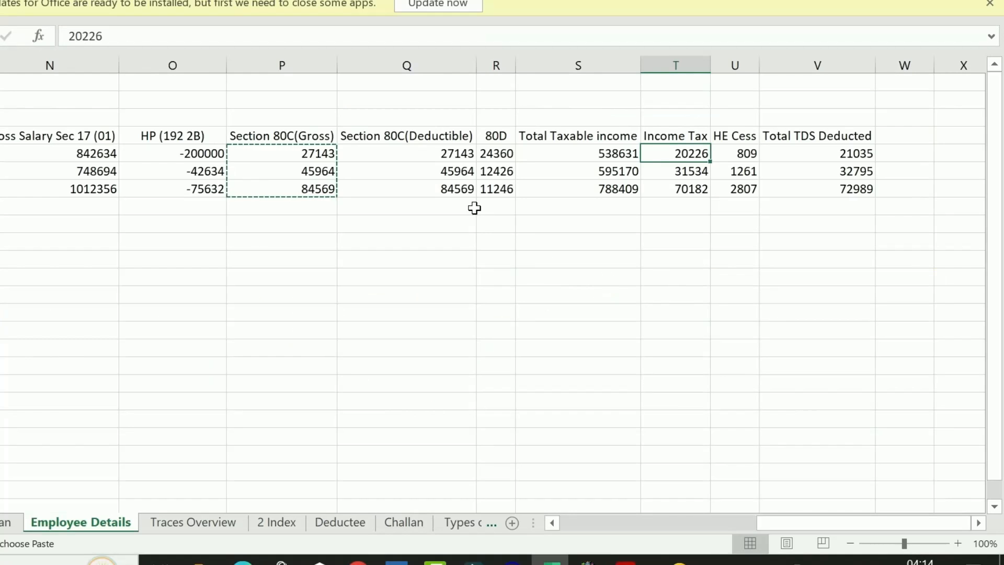
{"action": "left_click_drag", "start_coordinate": [502, 153], "coordinate": [504, 193]}
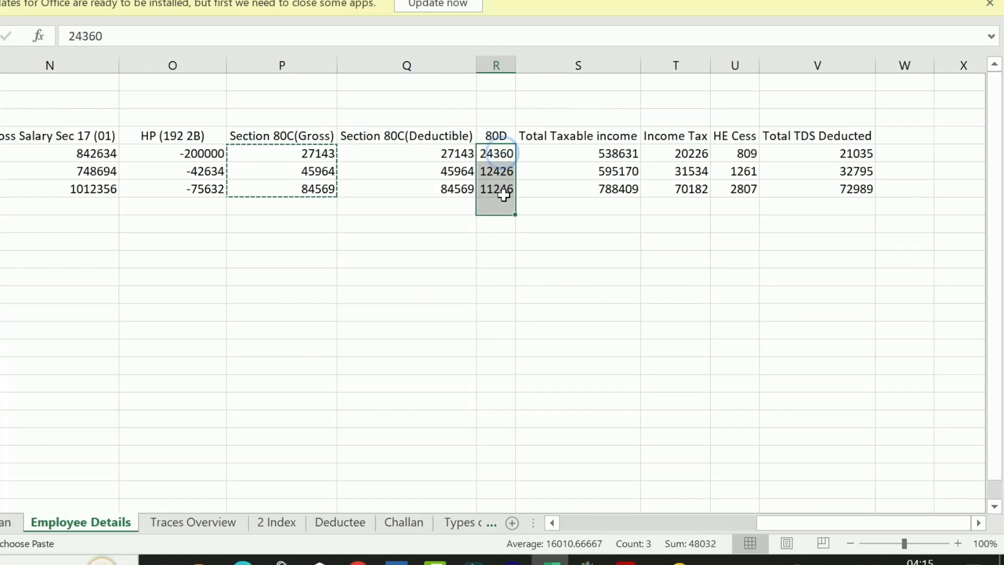
{"action": "key", "text": "alt+Tab"}
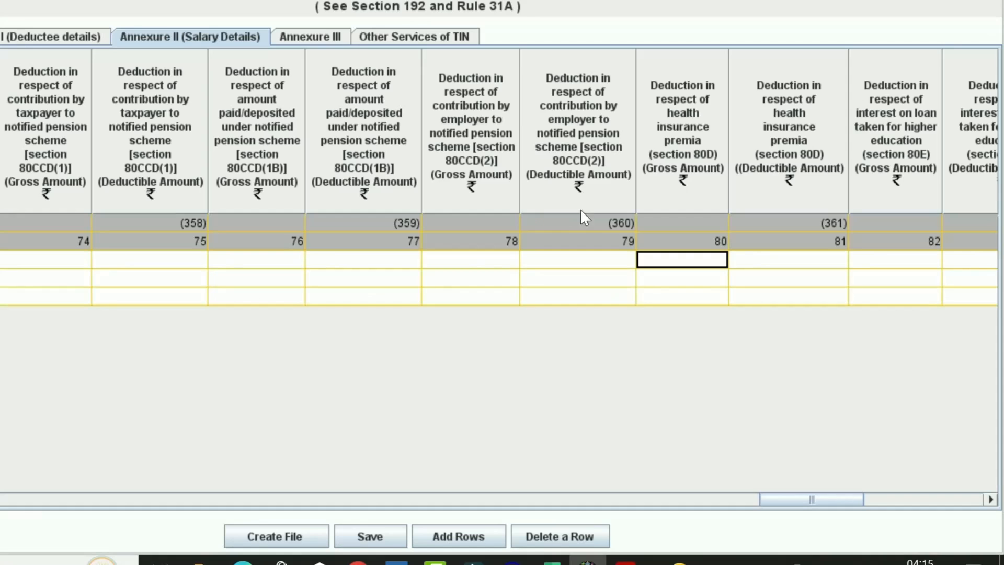
{"action": "key", "text": "ctrl+v"}
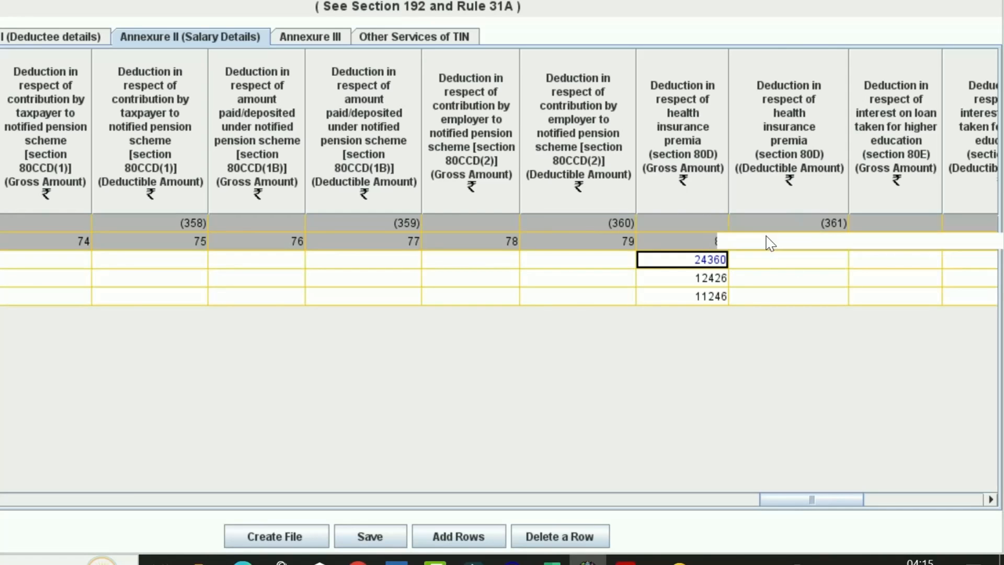
{"action": "left_click", "coordinate": [776, 261]}
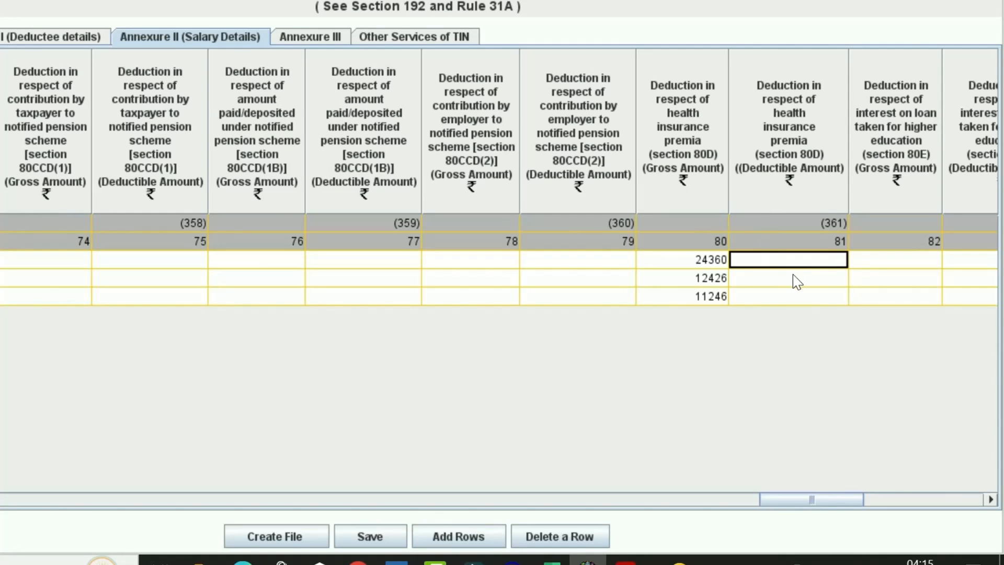
{"action": "key", "text": "ctrl+v"}
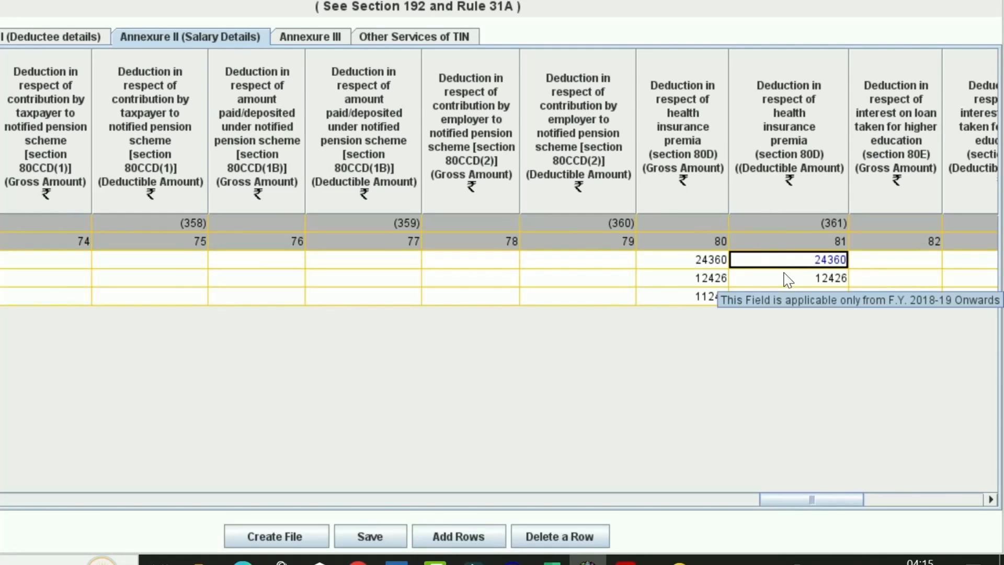
{"action": "scroll", "coordinate": [699, 171], "scroll_direction": "right", "scroll_amount": 5}
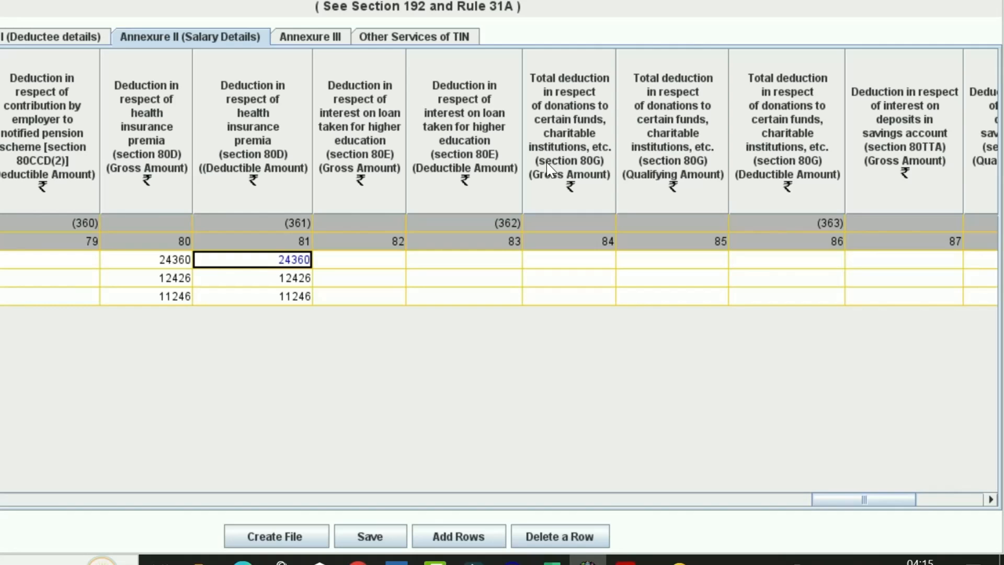
{"action": "left_click_drag", "start_coordinate": [908, 501], "coordinate": [695, 502]}
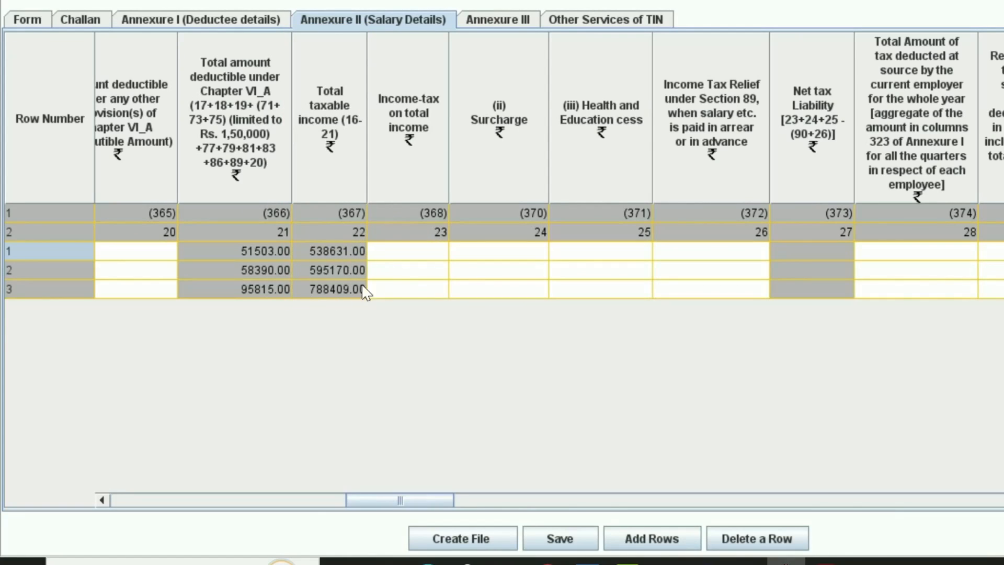
Check the taxable income formula, then paste income tax 20226, 31534, 70182 from Excel T5:T7 into column 23
{"action": "key", "text": "alt+Tab"}
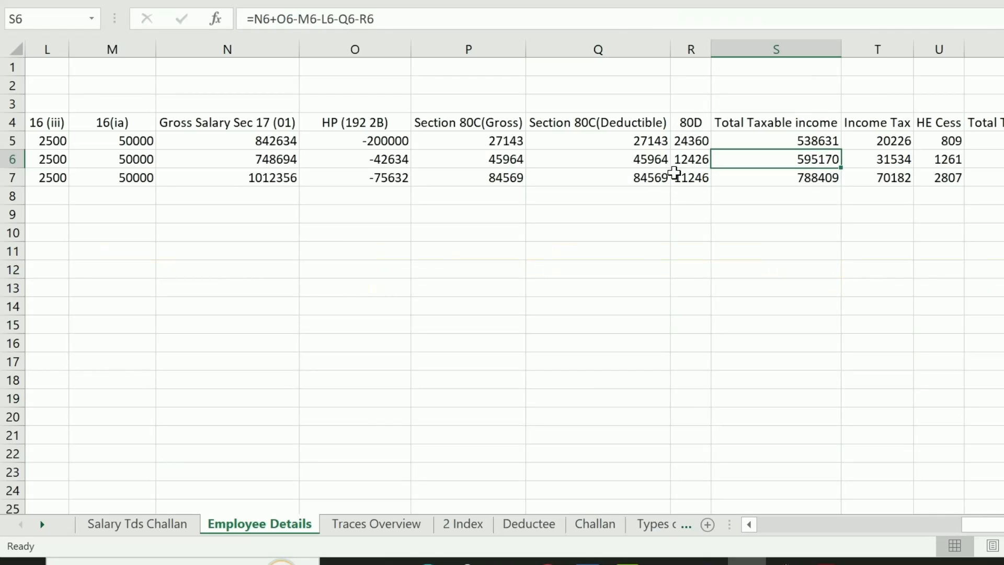
{"action": "left_click", "coordinate": [774, 141]}
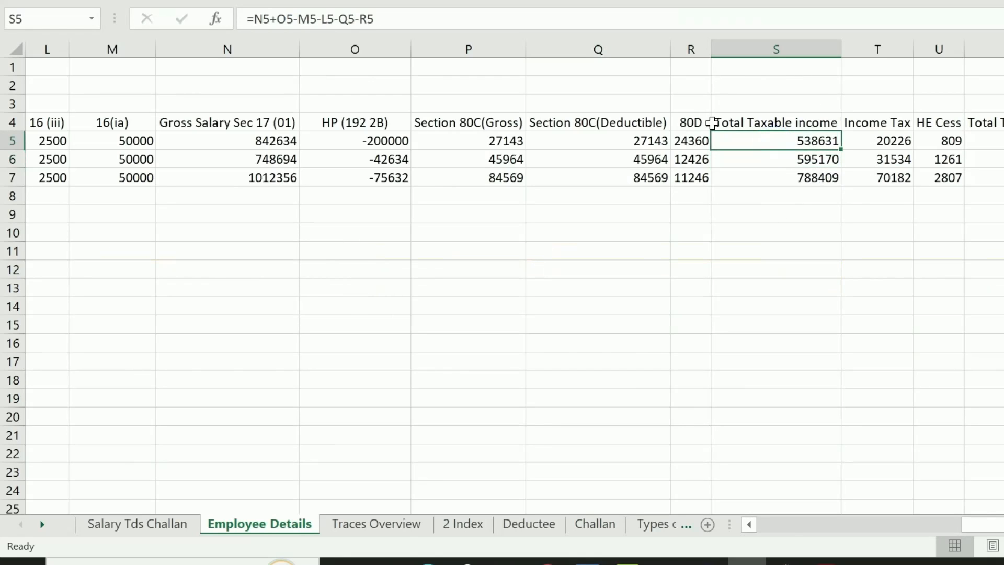
{"action": "key", "text": "alt+Tab"}
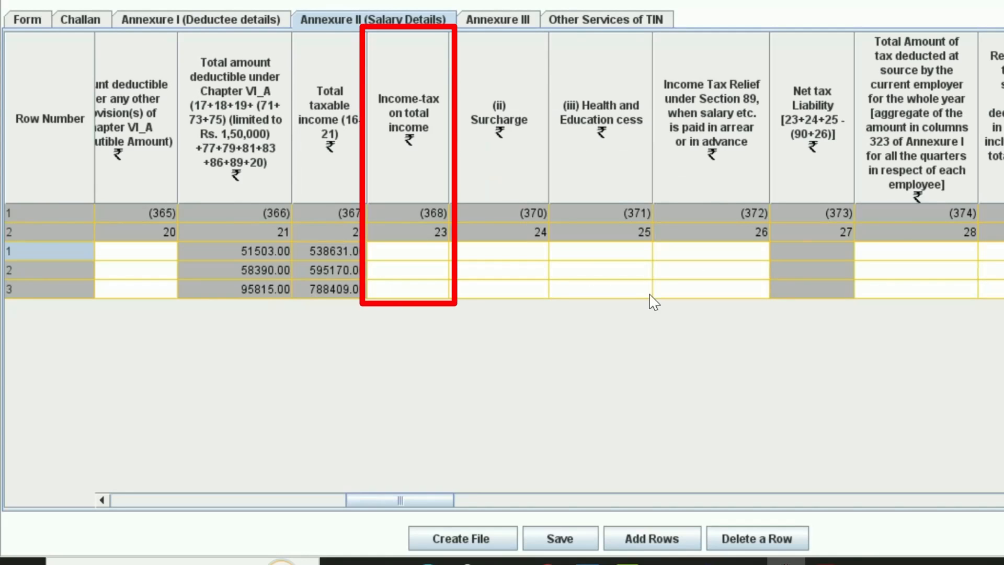
{"action": "left_click", "coordinate": [416, 251]}
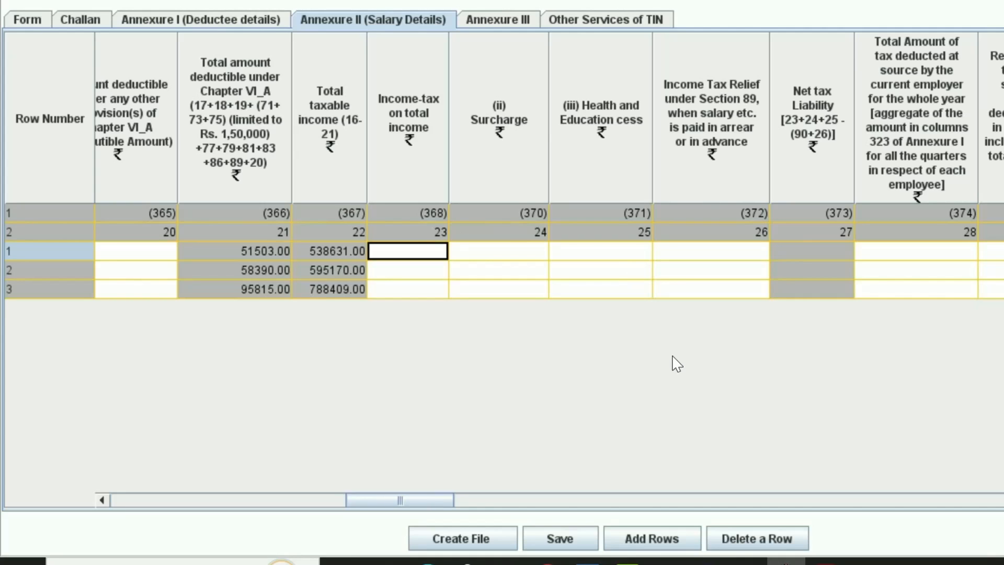
{"action": "key", "text": "alt+Tab"}
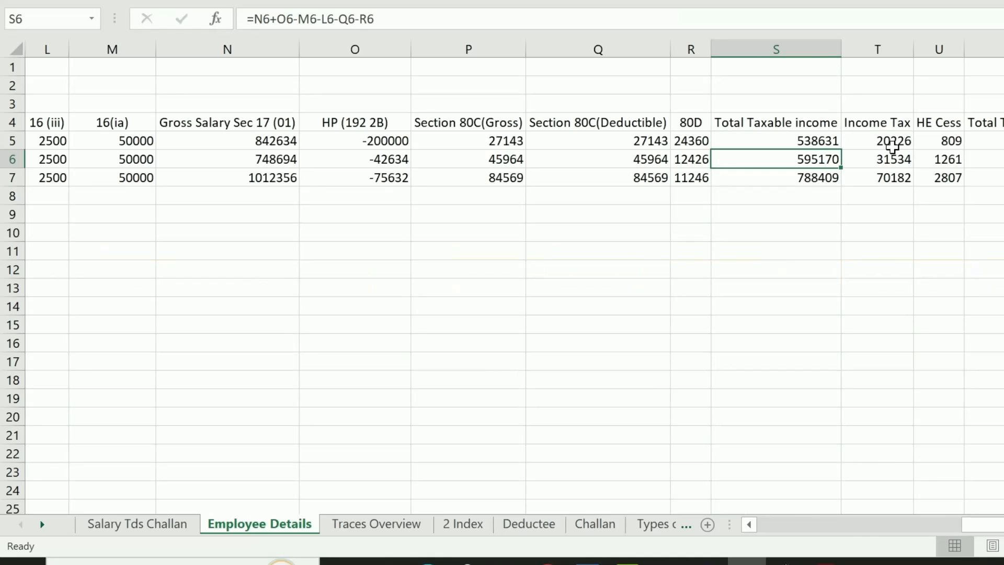
{"action": "left_click_drag", "start_coordinate": [889, 140], "coordinate": [894, 178]}
{"action": "key", "text": "ctrl+c"}
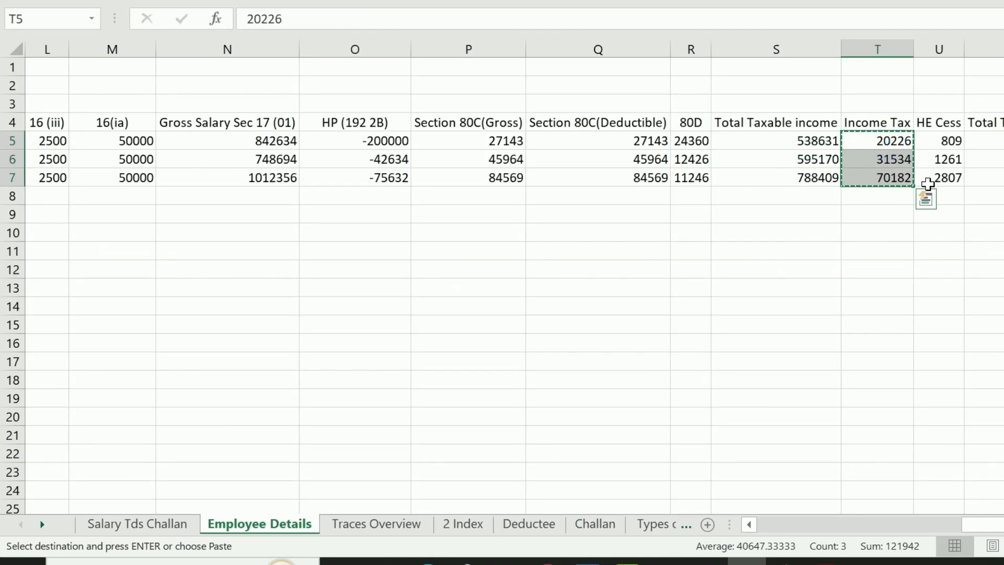
{"action": "key", "text": "alt+Tab"}
{"action": "key", "text": "ctrl+v"}
Enter a surcharge of 0 for all three employees
{"action": "key", "text": "Right"}
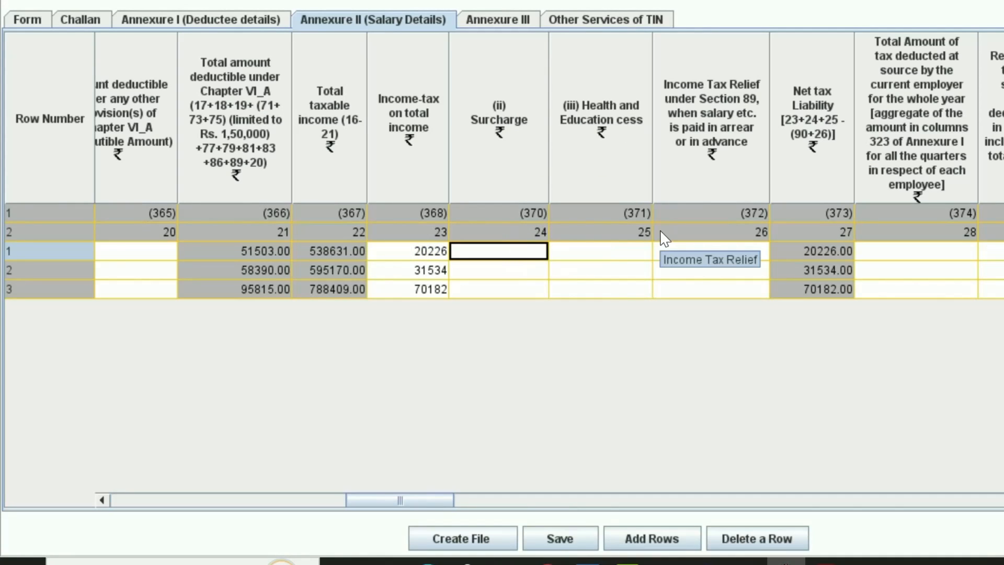
{"action": "type", "text": "0"}
{"action": "key", "text": "Return"}
{"action": "type", "text": "00"}
{"action": "key", "text": "Return"}
{"action": "type", "text": "0"}
{"action": "key", "text": "Return"}
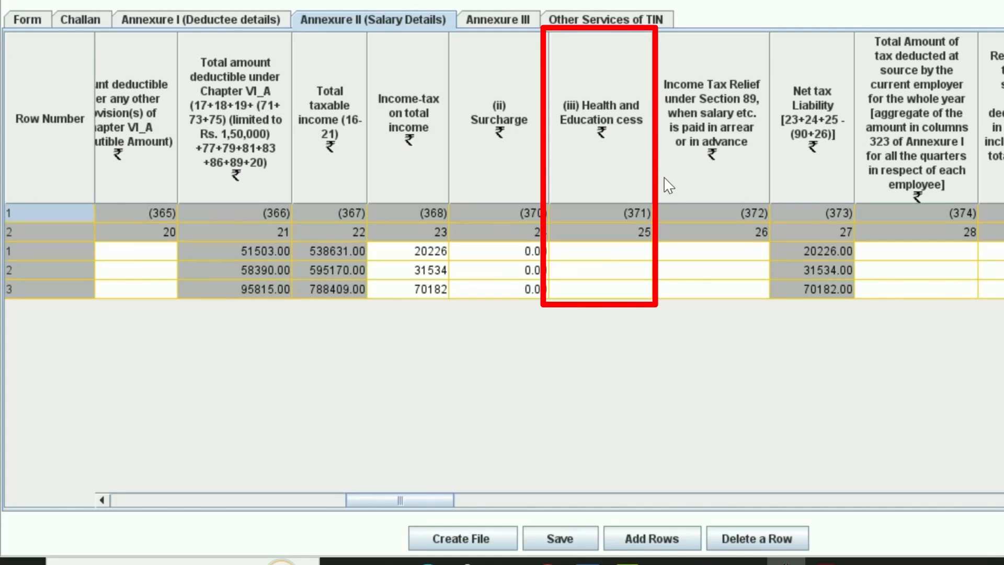
Paste the health and education cess from Excel U5:U7 into column 25
{"action": "key", "text": "alt+Tab"}
{"action": "left_click_drag", "start_coordinate": [941, 140], "coordinate": [939, 176]}
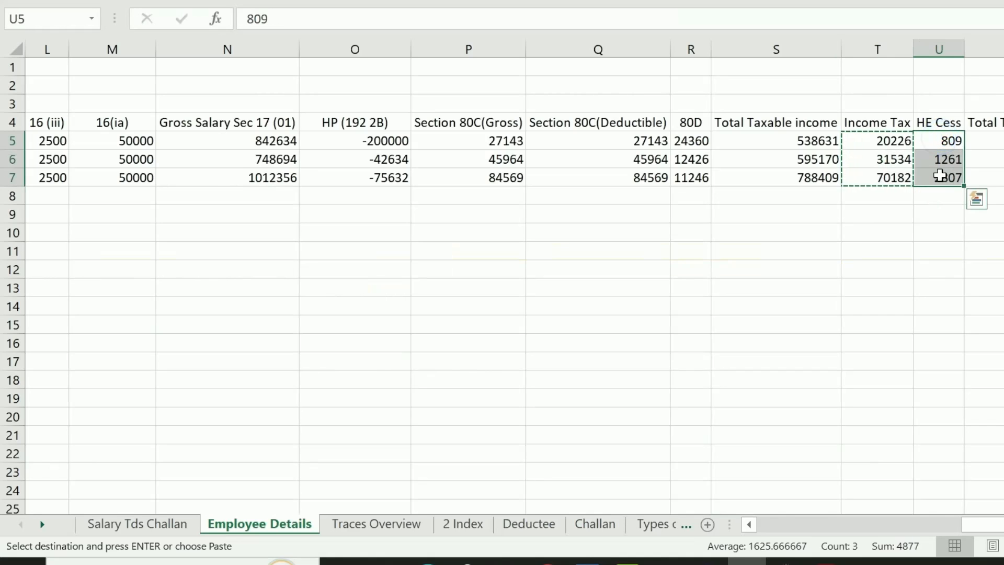
{"action": "key", "text": "alt+Tab"}
{"action": "left_click", "coordinate": [582, 247]}
{"action": "key", "text": "ctrl+v"}
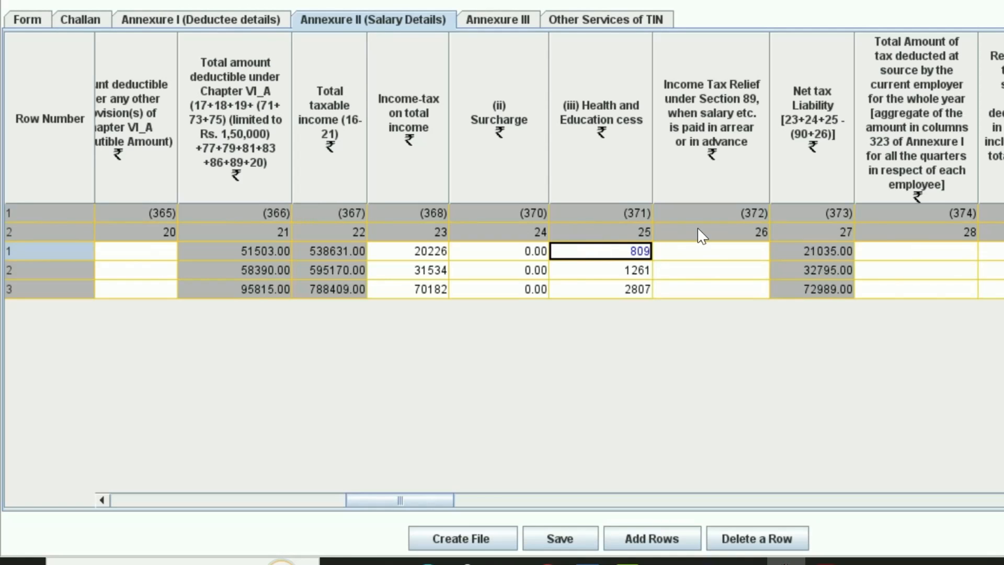
{"action": "left_click", "coordinate": [824, 233]}
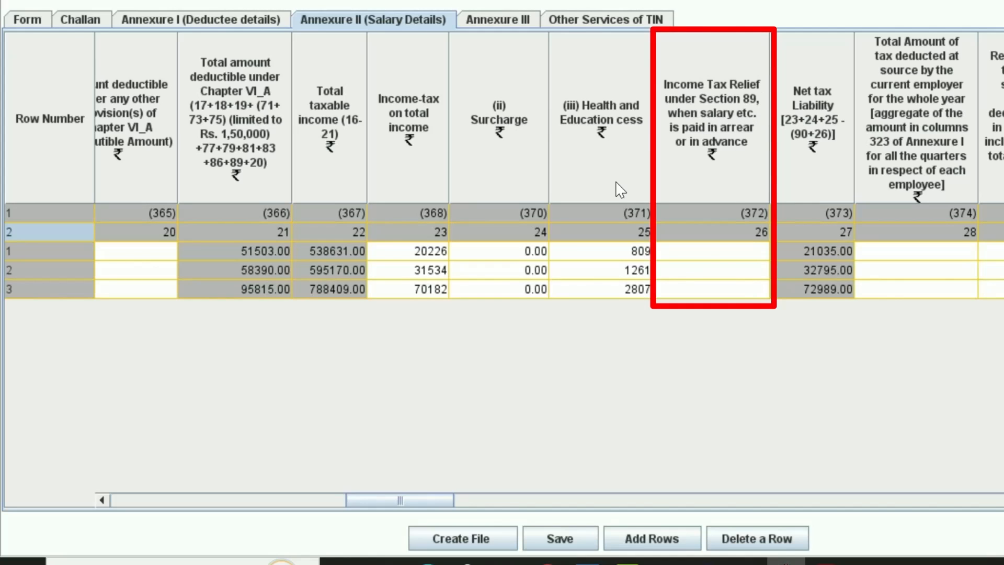
{"action": "left_click", "coordinate": [727, 252]}
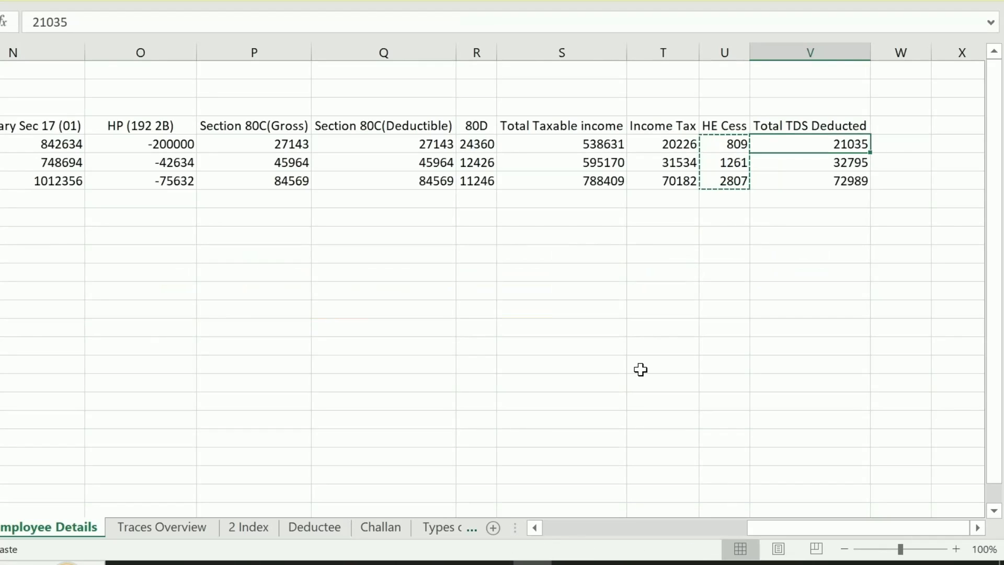
Paste total TDS deducted 21035, 32795 and 72989 into column 28, leaving column 29 empty
{"action": "key", "text": "shift+Down"}
{"action": "key", "text": "shift+Down"}
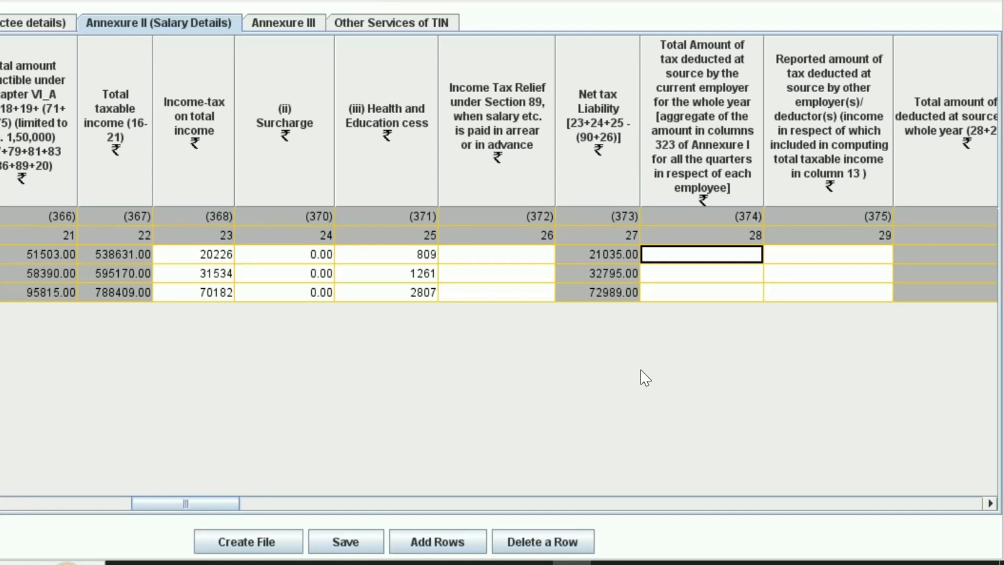
{"action": "key", "text": "ctrl+v"}
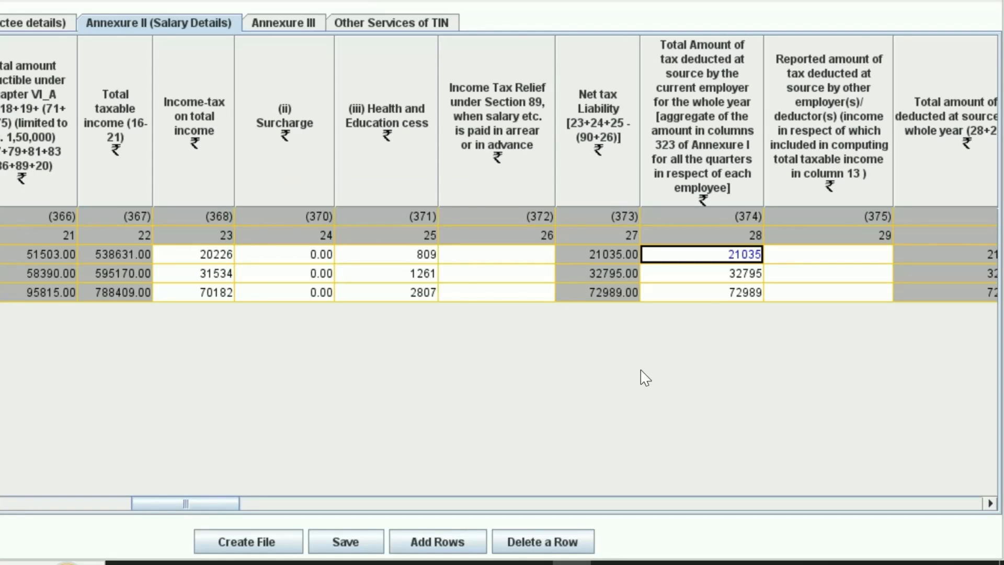
{"action": "key", "text": "Right"}
{"action": "key", "text": "Right"}
{"action": "key", "text": "Right"}
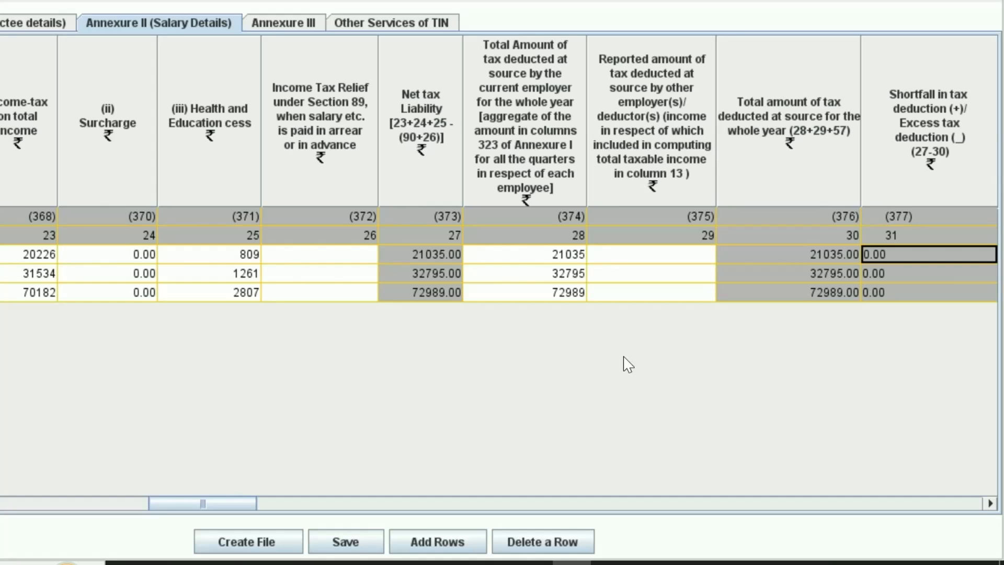
{"action": "left_click", "coordinate": [606, 259]}
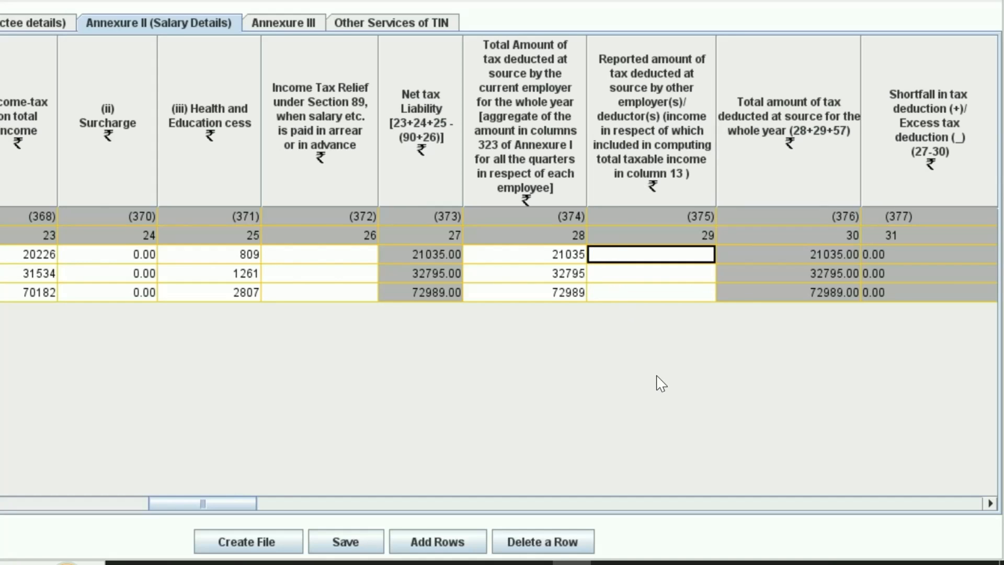
{"action": "key", "text": "Tab"}
{"action": "key", "text": "Tab"}
{"action": "key", "text": "Tab"}
{"action": "key", "text": "Tab"}
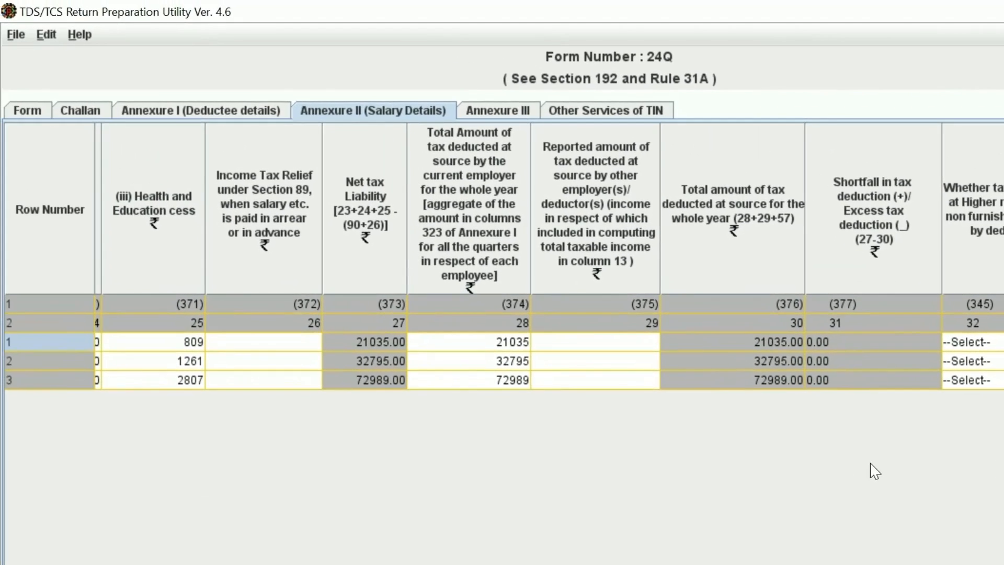
Glance at Annexure III, return to Annexure II, then bring up the Text/FVU file path dialog
{"action": "left_click", "coordinate": [135, 18]}
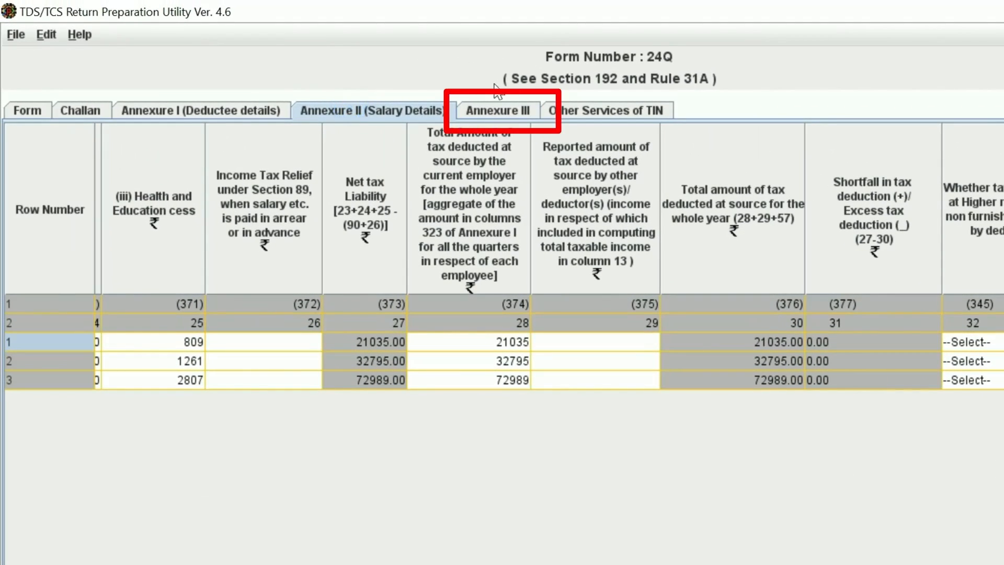
{"action": "left_click", "coordinate": [503, 115]}
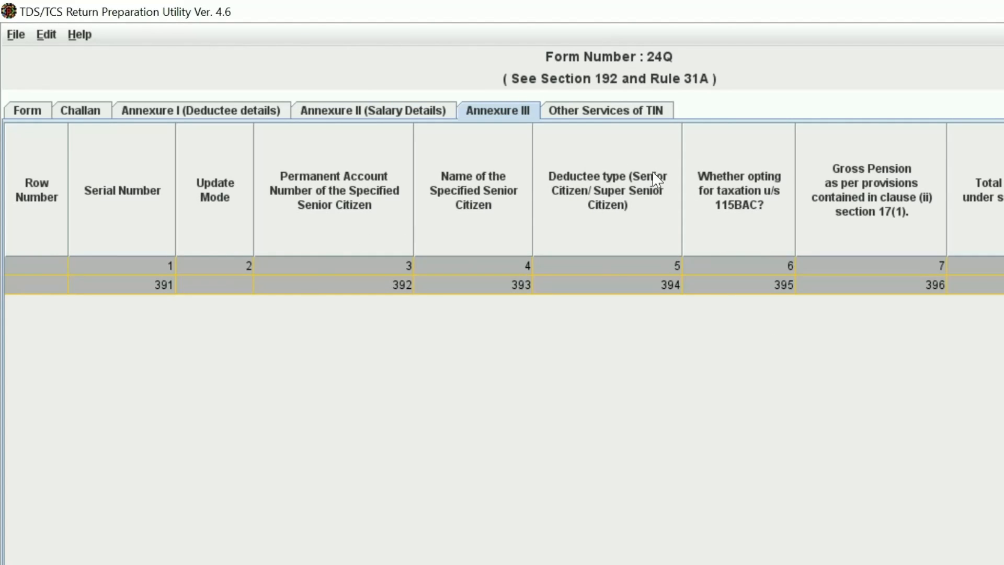
{"action": "left_click", "coordinate": [402, 114]}
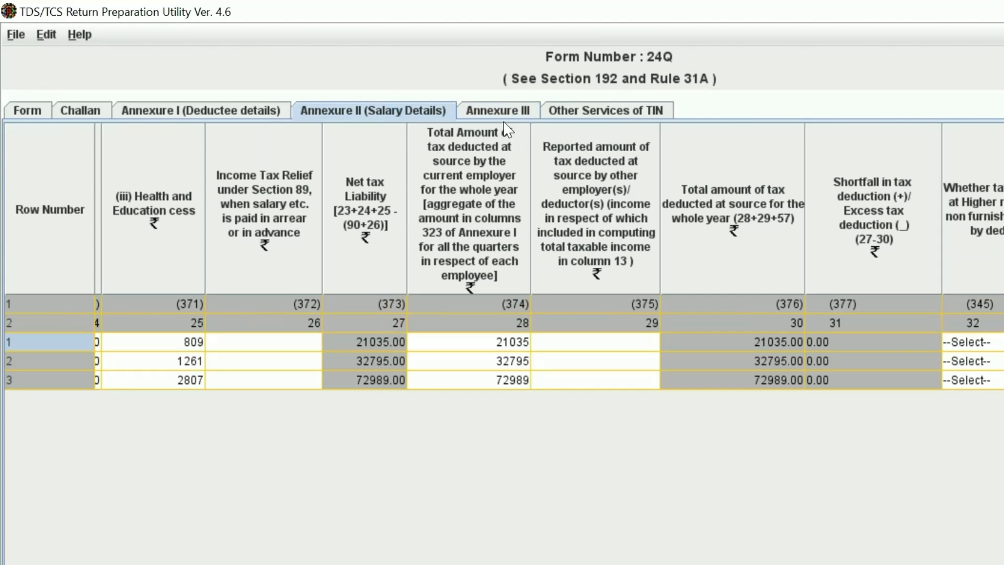
{"action": "left_click", "coordinate": [527, 119]}
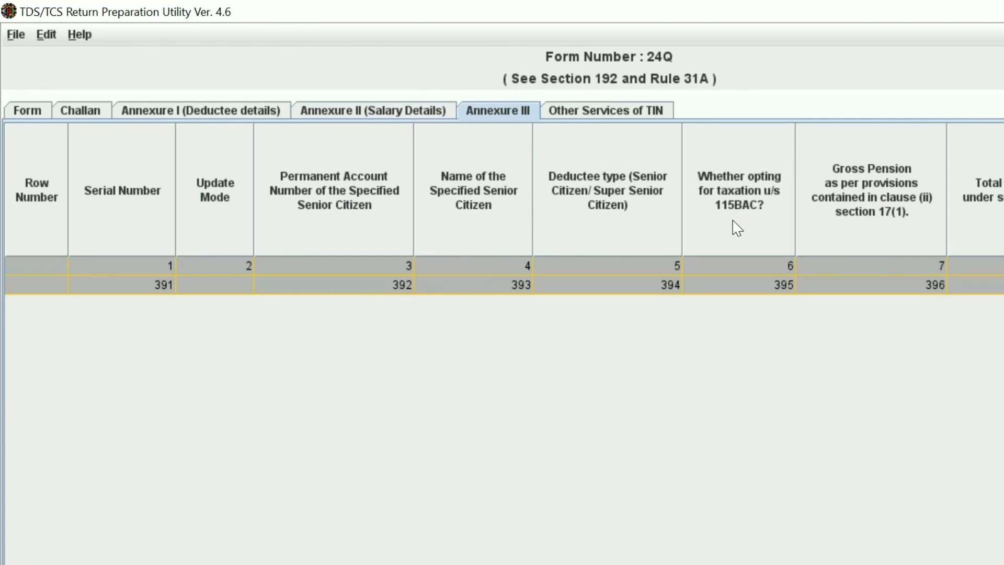
{"action": "left_click", "coordinate": [373, 111]}
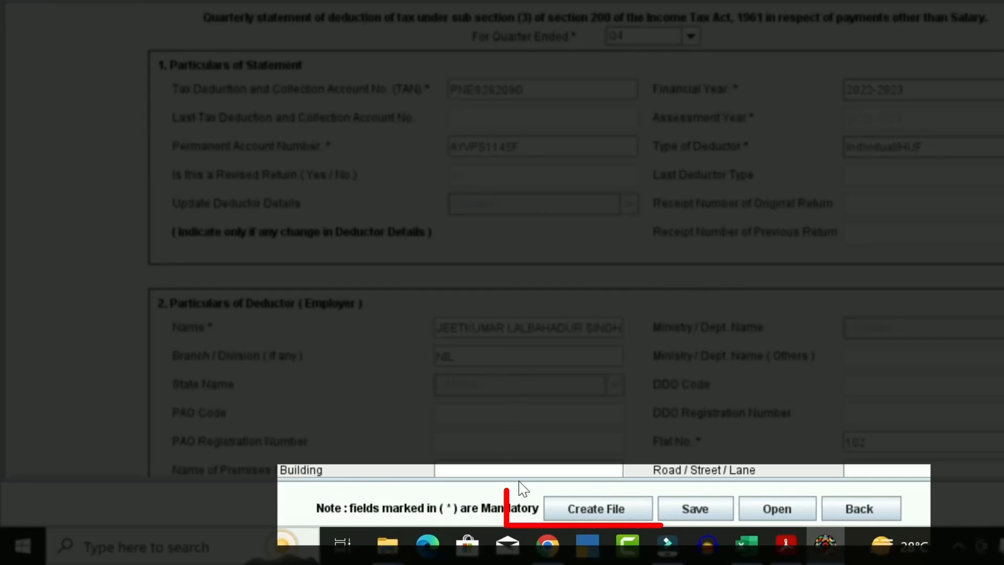
{"action": "left_click", "coordinate": [596, 509]}
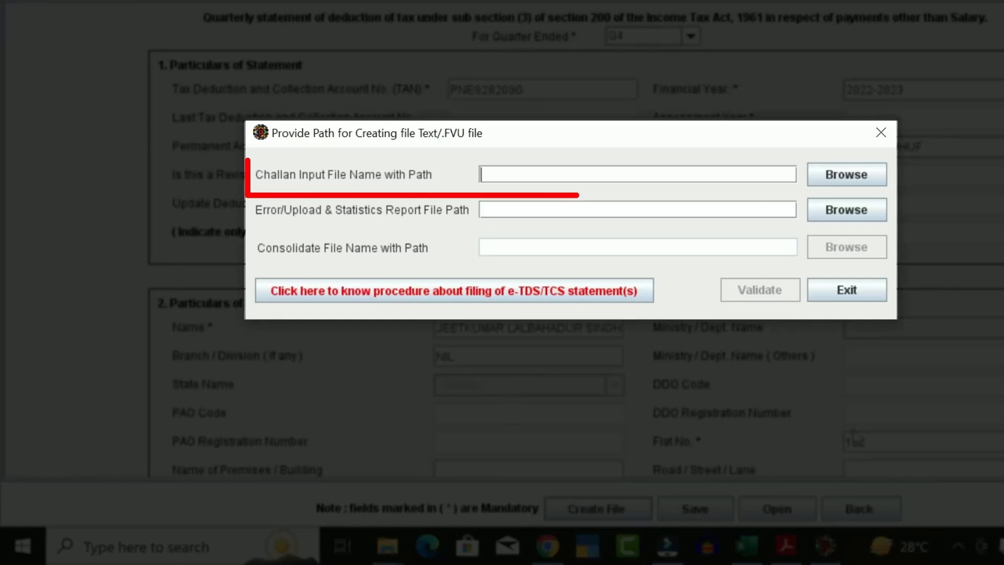
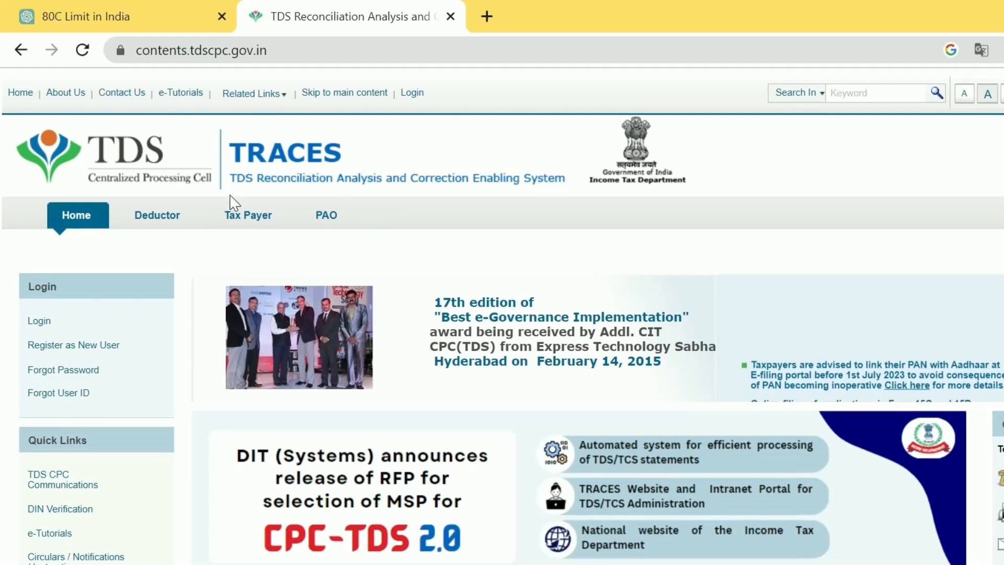
Search the web for 'trace', open the TRACES portal past the caution notice, and reach its Login page
{"action": "left_click", "coordinate": [270, 51]}
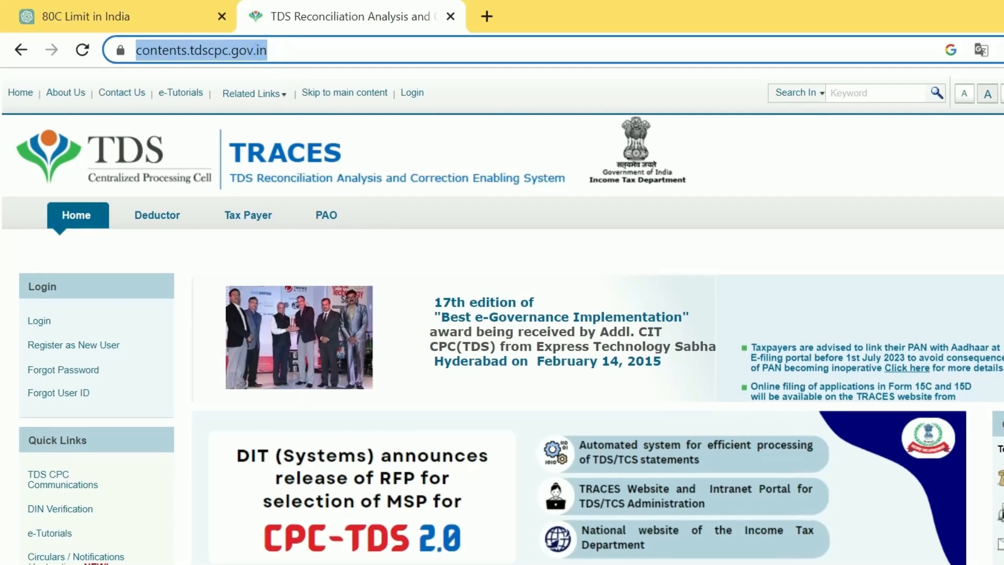
{"action": "type", "text": "trace"}
{"action": "key", "text": "Return"}
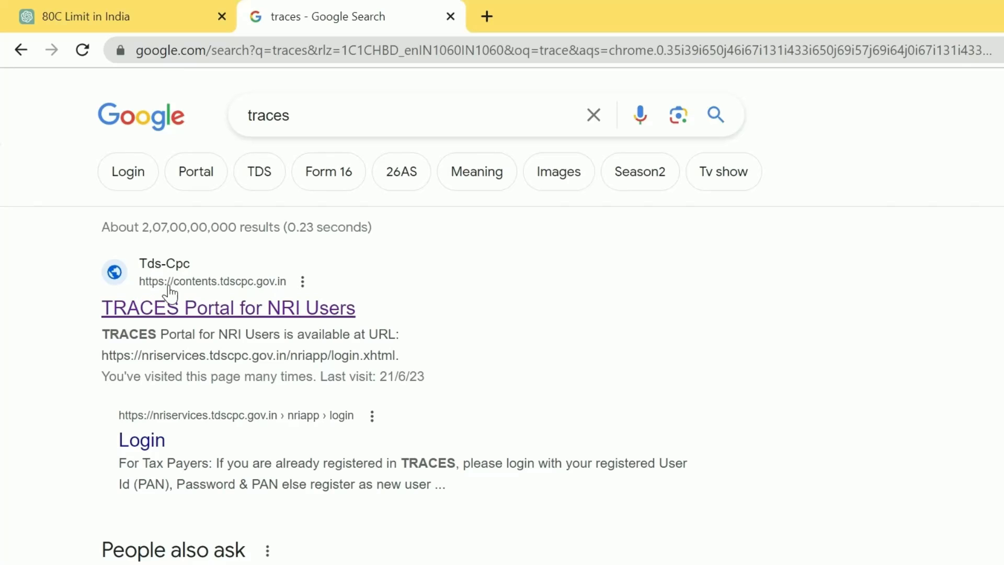
{"action": "left_click", "coordinate": [211, 312]}
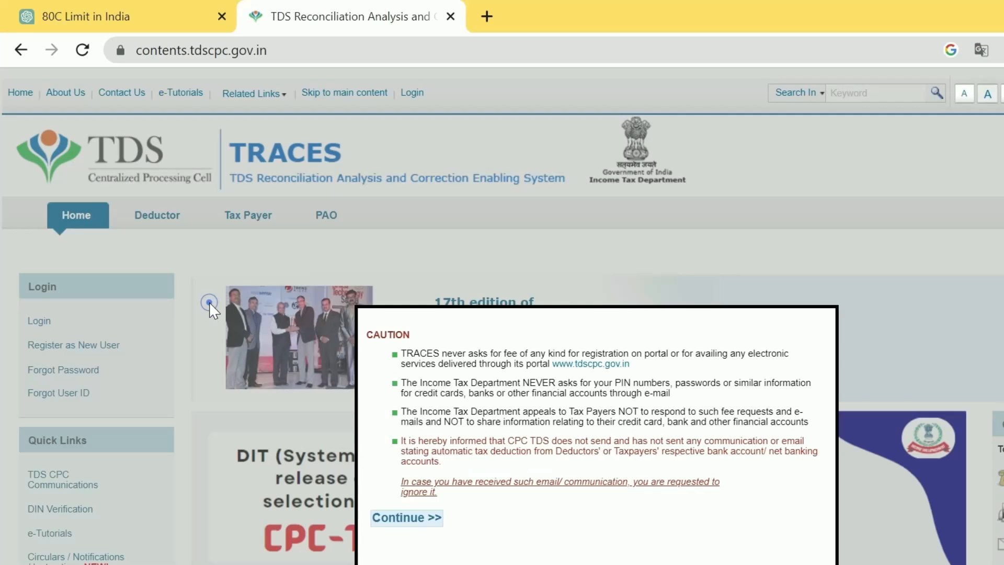
{"action": "left_click", "coordinate": [403, 518]}
{"action": "left_click", "coordinate": [42, 321]}
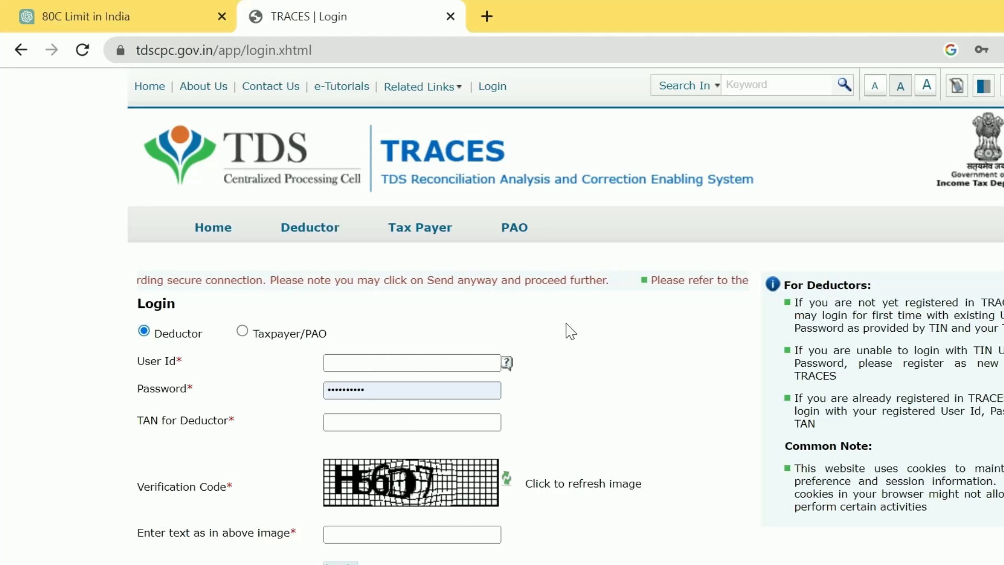
From the Home page, open Register as New User > Deductor and start entering the verification text
{"action": "left_click", "coordinate": [225, 235]}
{"action": "scroll", "coordinate": [426, 265], "scroll_direction": "down", "scroll_amount": 3}
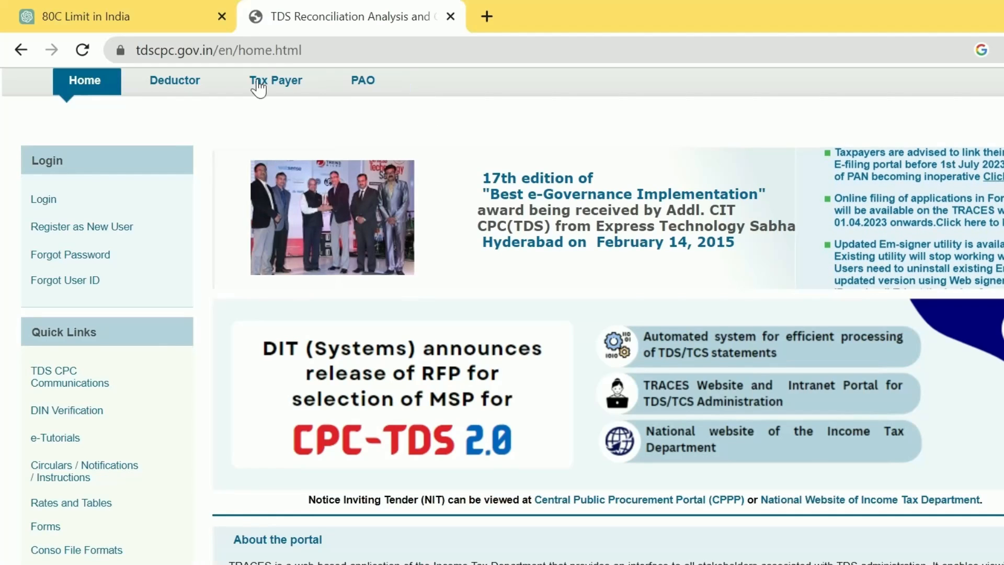
{"action": "mouse_move", "coordinate": [74, 232]}
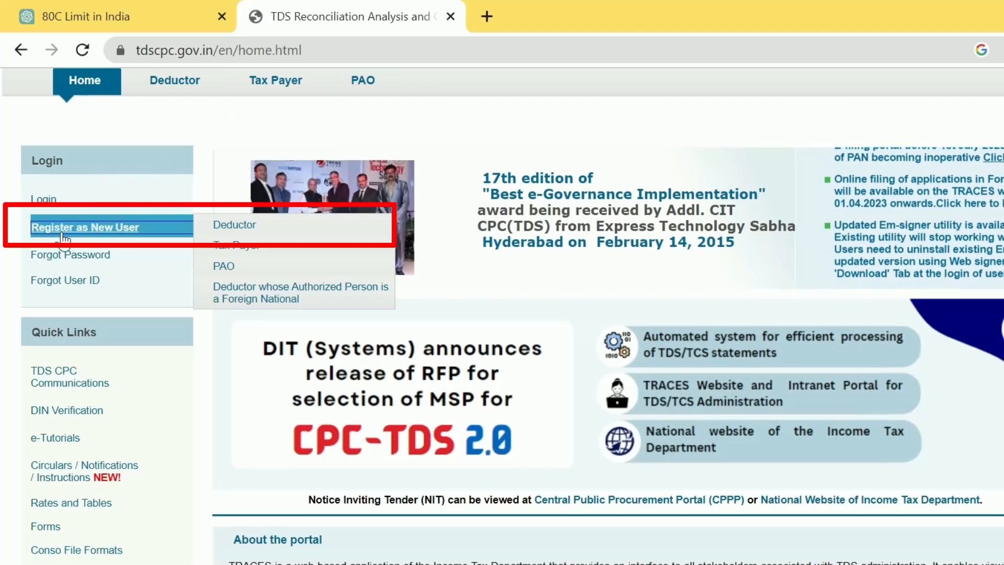
{"action": "left_click", "coordinate": [234, 224]}
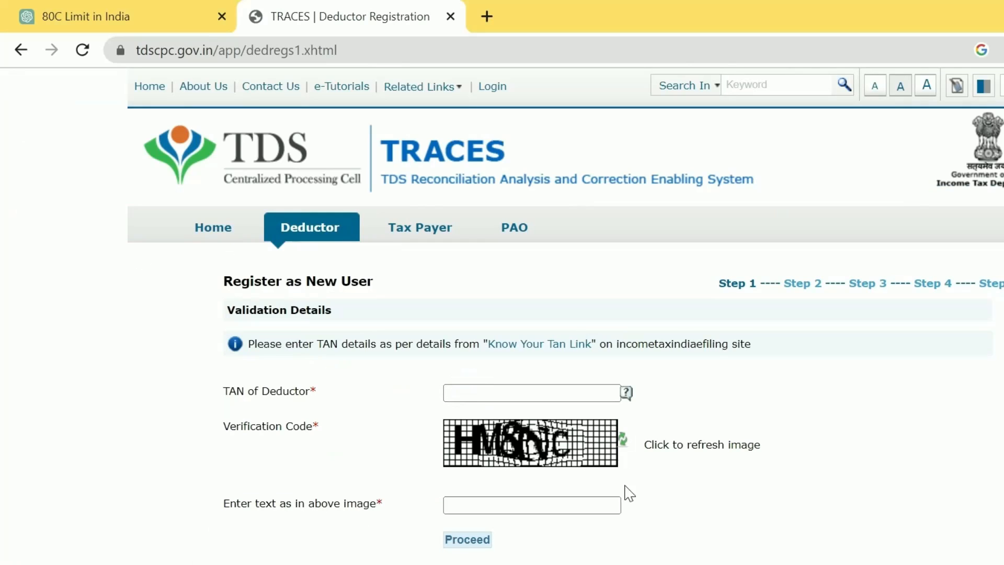
{"action": "left_click", "coordinate": [512, 503]}
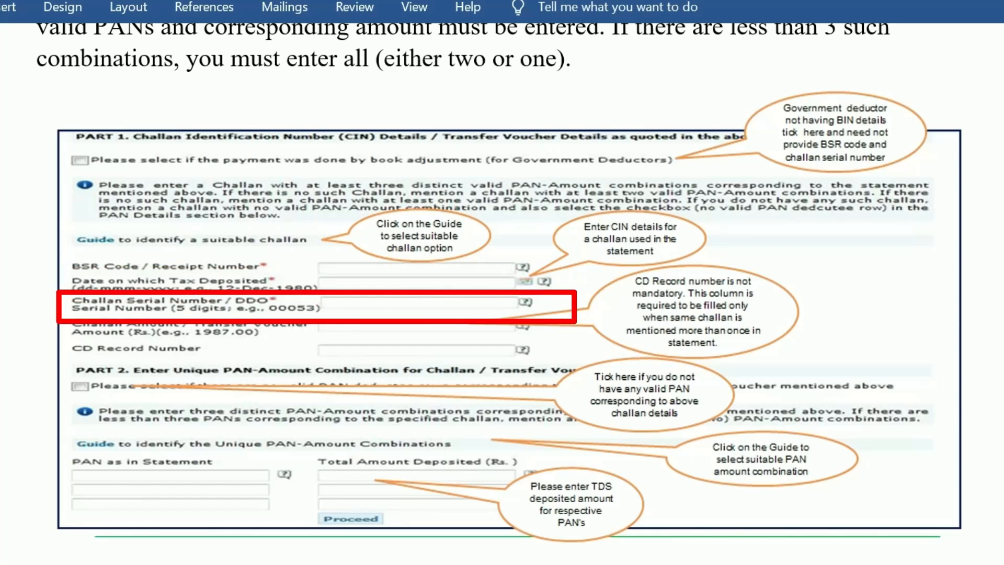
Scroll the Word guide from the Step 3 organisation details down to the Step 4 login details
{"action": "scroll", "coordinate": [502, 282], "scroll_direction": "down", "scroll_amount": 2}
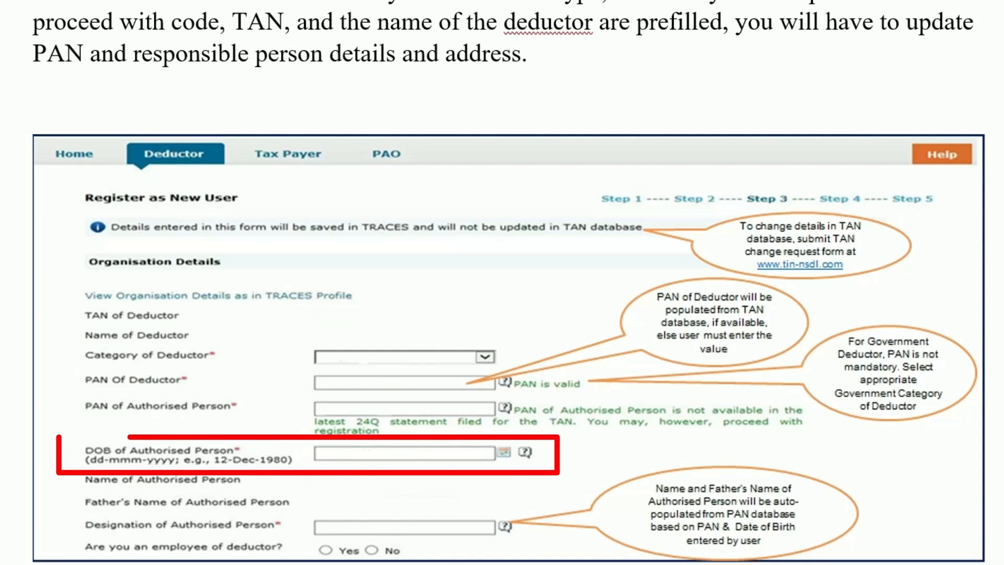
{"action": "scroll", "coordinate": [502, 283], "scroll_direction": "down", "scroll_amount": 2}
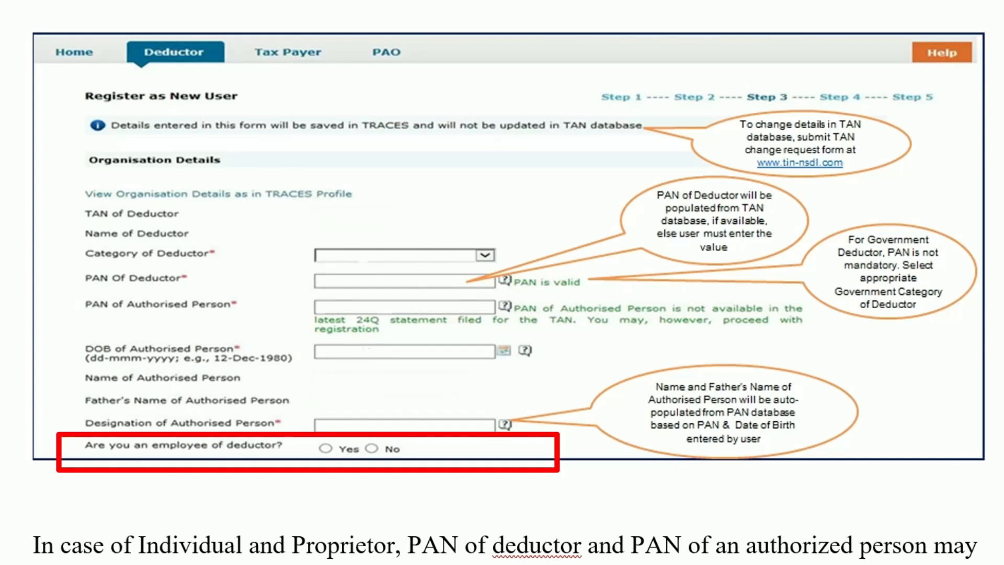
{"action": "scroll", "coordinate": [502, 283], "scroll_direction": "down", "scroll_amount": 8}
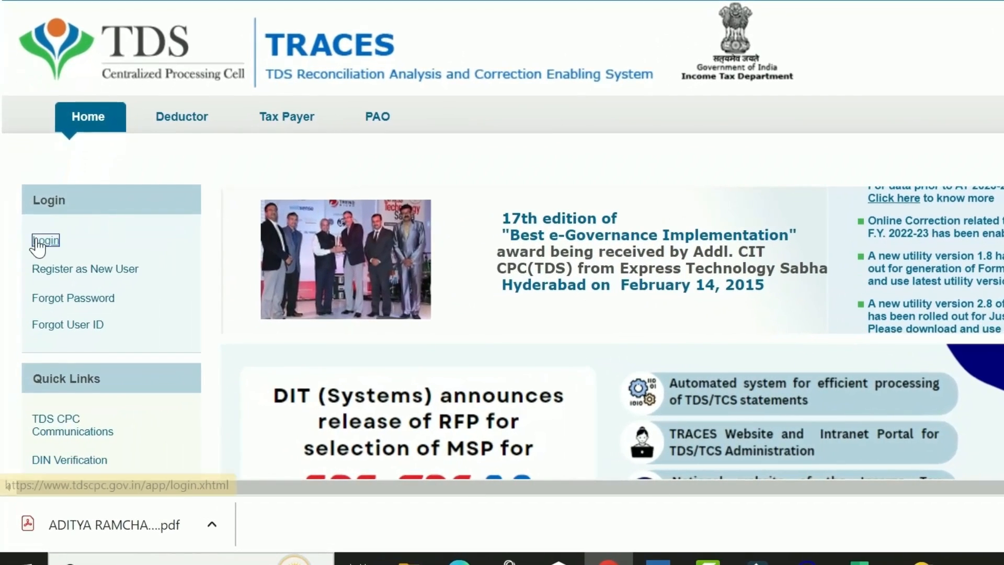
Log in as the deductor with the captcha text and open the Dashboard tab
{"action": "left_click", "coordinate": [30, 287]}
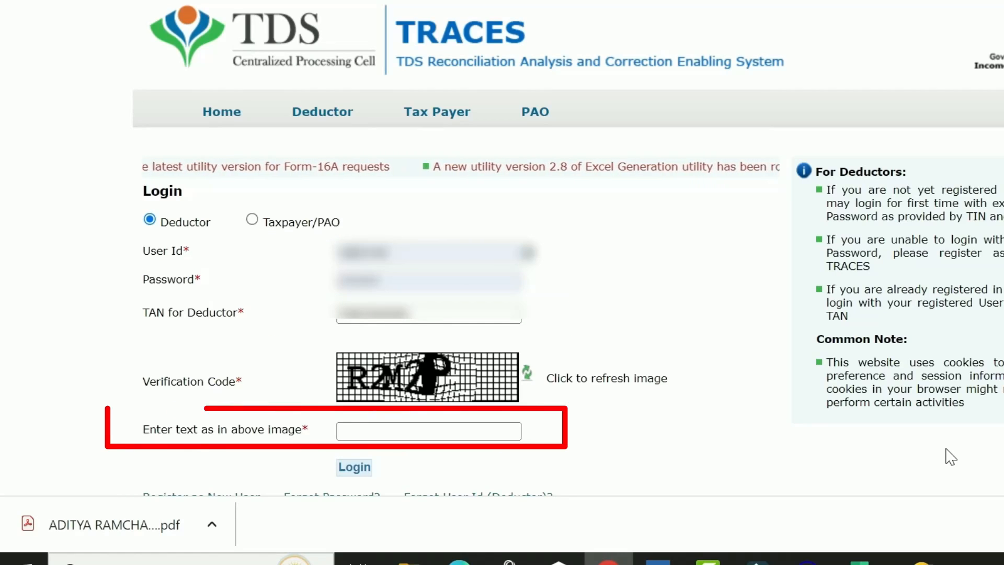
{"action": "type", "text": "R2M2P"}
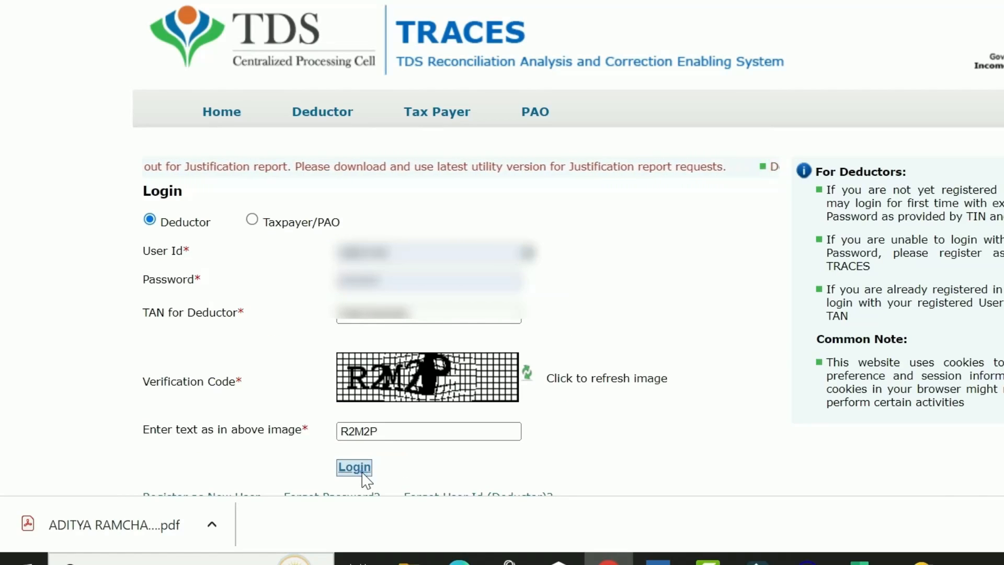
{"action": "left_click", "coordinate": [354, 468]}
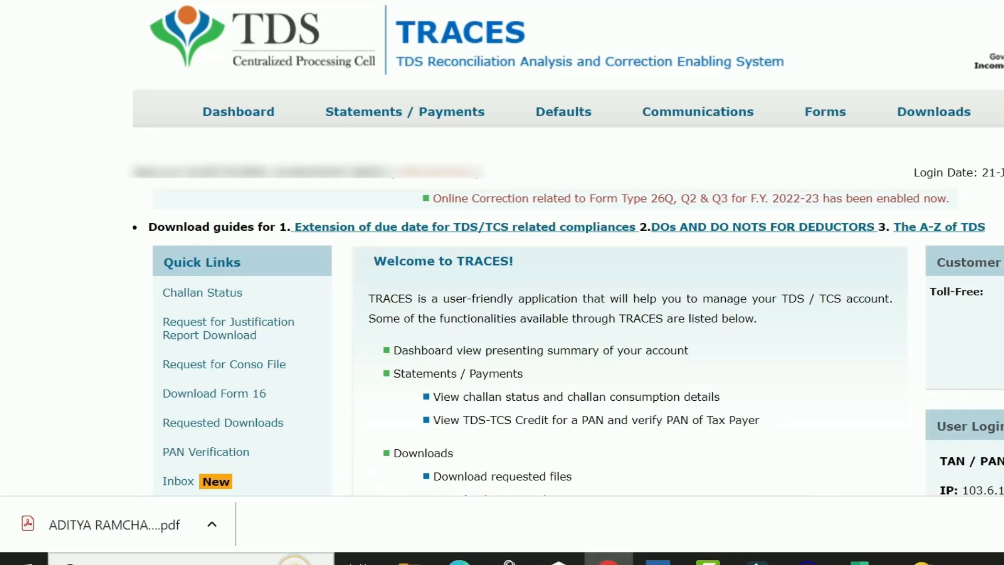
{"action": "scroll", "coordinate": [904, 148], "scroll_direction": "down", "scroll_amount": 2}
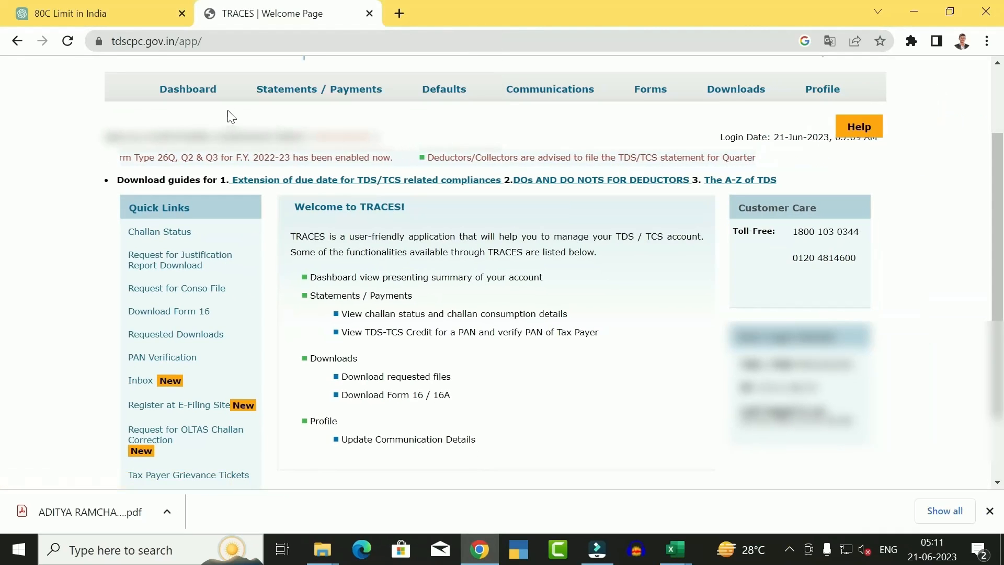
{"action": "left_click", "coordinate": [182, 93]}
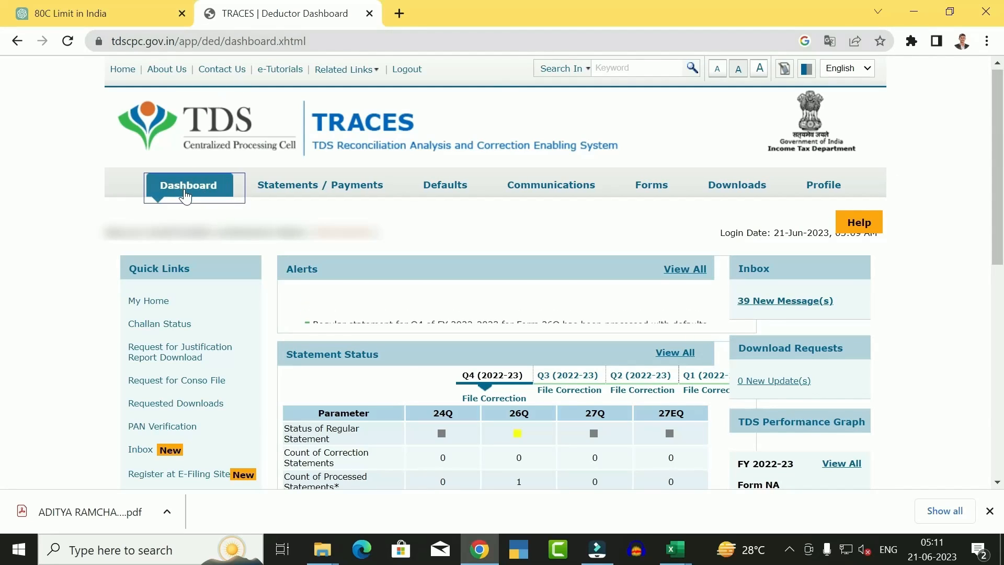
Open the Rs. 68555.00 outstanding demand and drill into the FY 2022-23 default summary
{"action": "scroll", "coordinate": [4, 206], "scroll_direction": "down", "scroll_amount": 5}
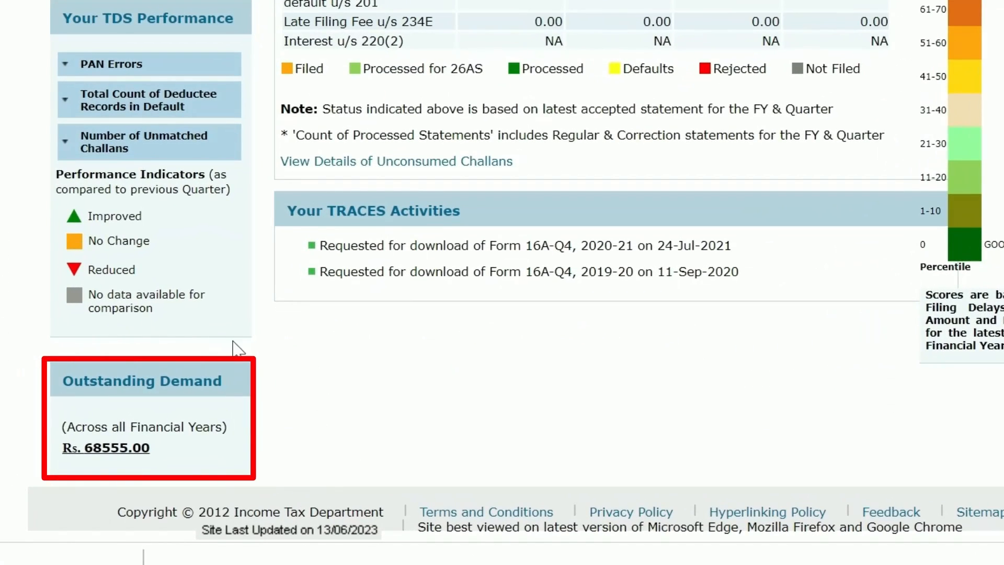
{"action": "left_click", "coordinate": [73, 450]}
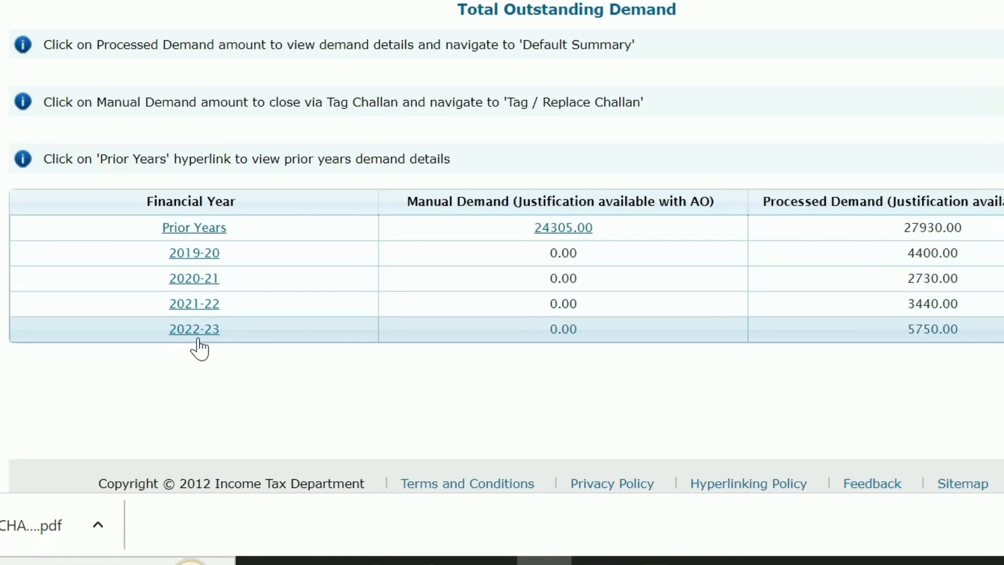
{"action": "left_click", "coordinate": [204, 336]}
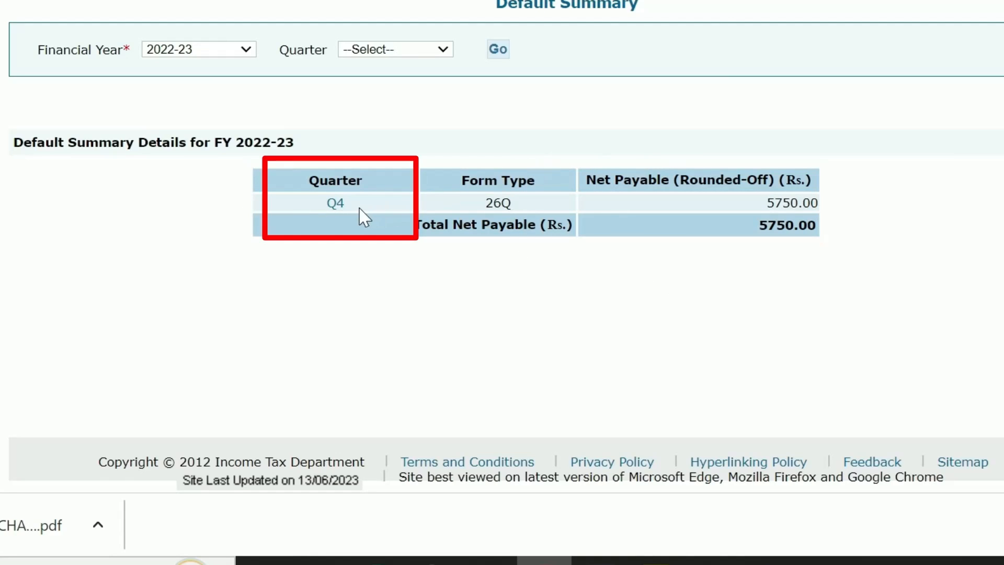
Open the Q4 default details and scroll to the 5754.00 late-payment interest totals
{"action": "left_click", "coordinate": [333, 205]}
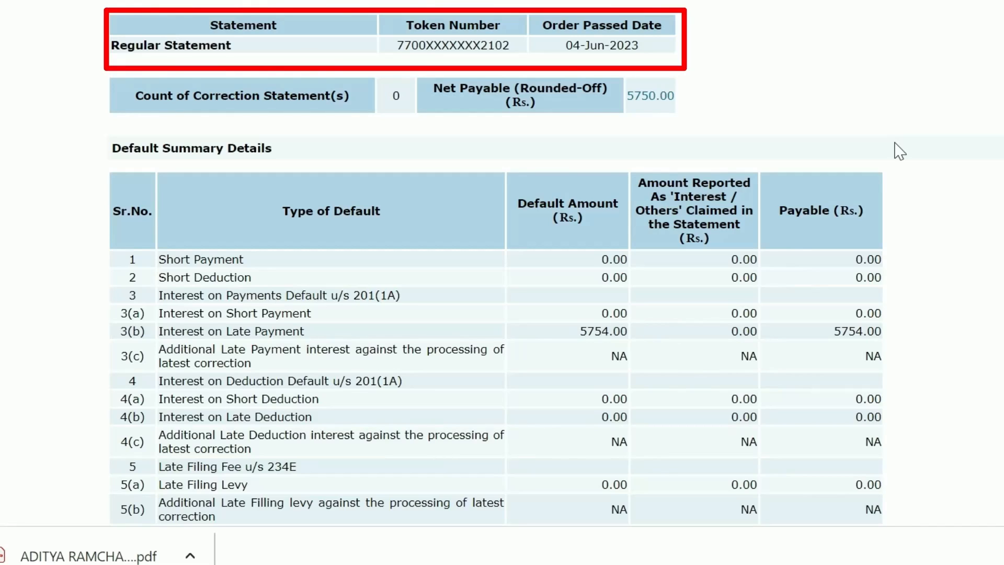
{"action": "scroll", "coordinate": [900, 150], "scroll_direction": "down", "scroll_amount": 1}
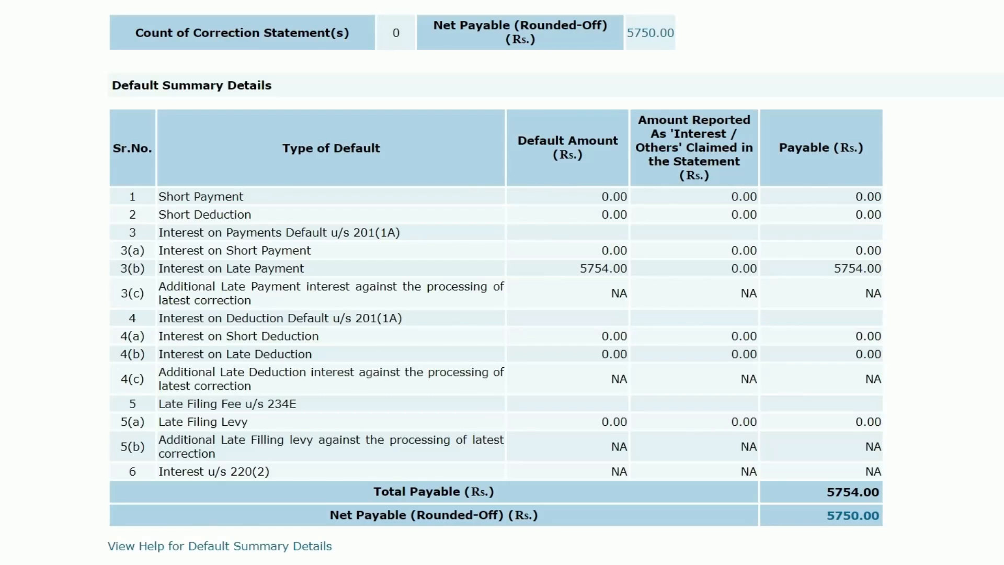
Request the justification report for the 5750.00 net payable default and confirm with Proceed
{"action": "left_click", "coordinate": [837, 516]}
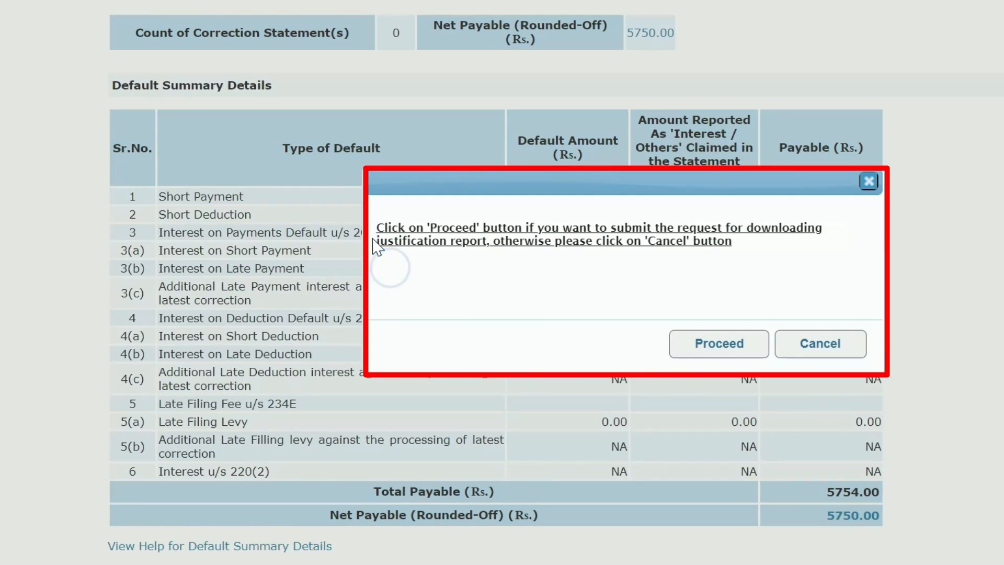
{"action": "left_click_drag", "start_coordinate": [380, 241], "coordinate": [477, 243]}
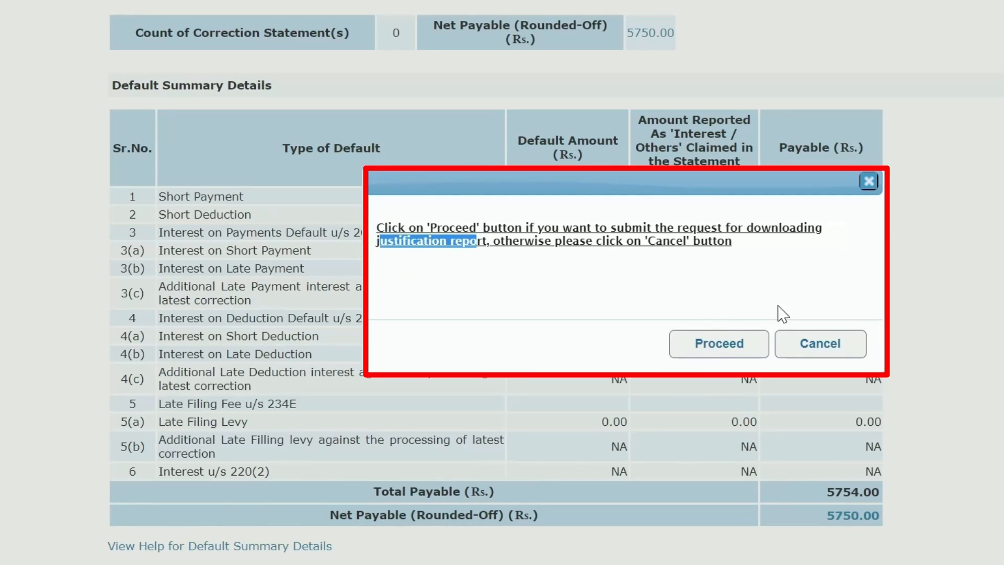
{"action": "left_click", "coordinate": [673, 353]}
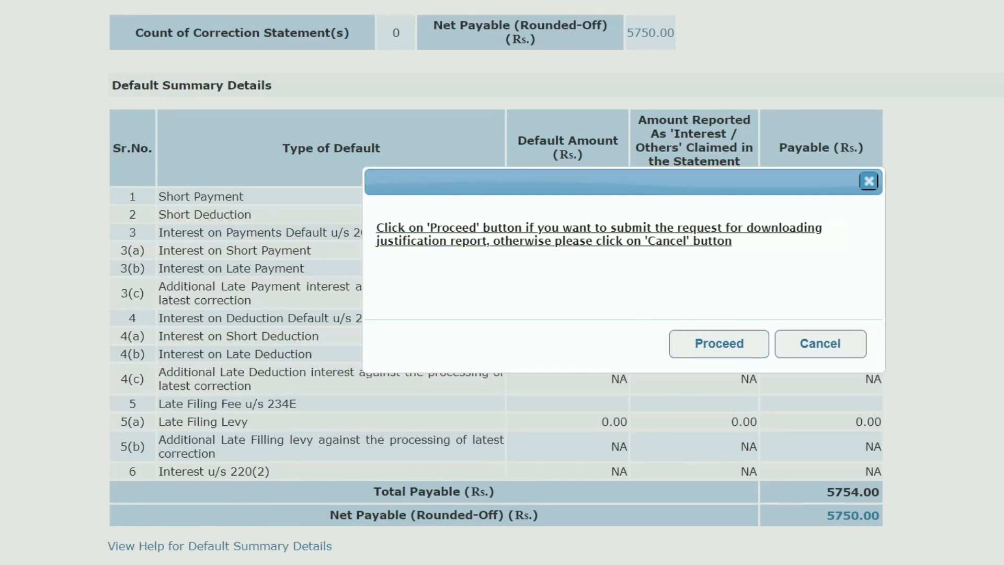
{"action": "left_click_drag", "start_coordinate": [376, 243], "coordinate": [493, 258]}
{"action": "left_click", "coordinate": [548, 282]}
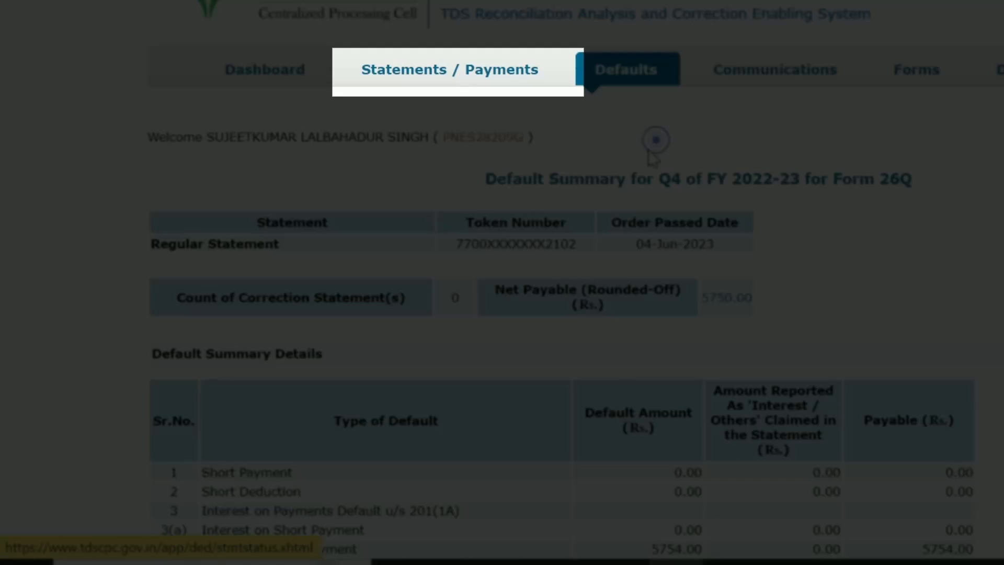
View the statement status for FY 2022-23, quarter Q4, Form 26Q
{"action": "mouse_move", "coordinate": [463, 88]}
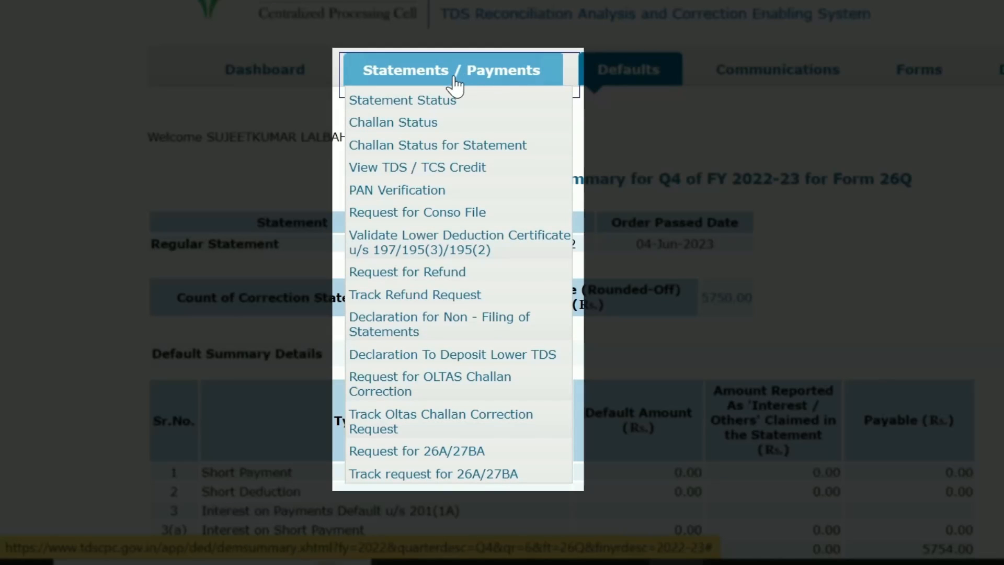
{"action": "left_click", "coordinate": [446, 106]}
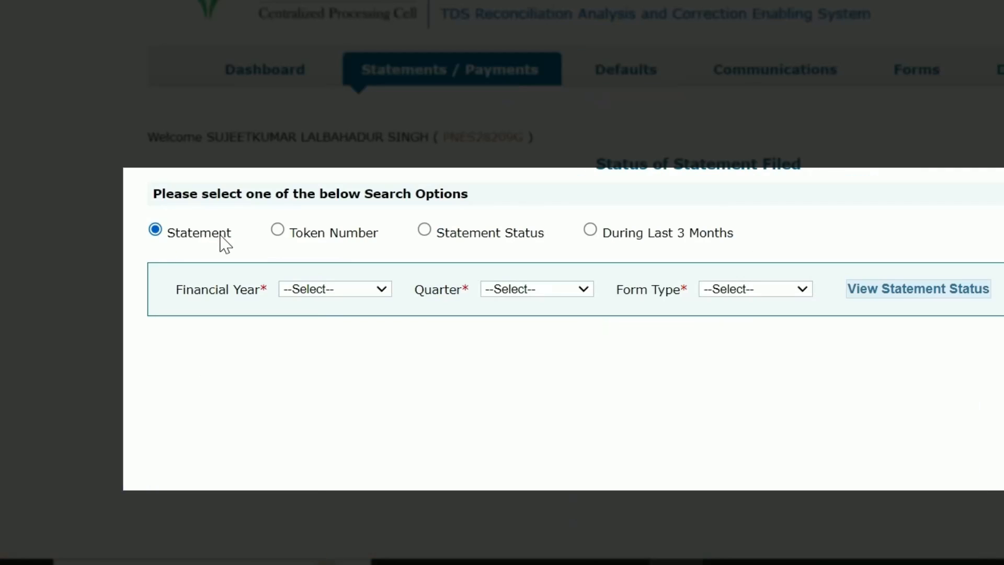
{"action": "left_click", "coordinate": [367, 291]}
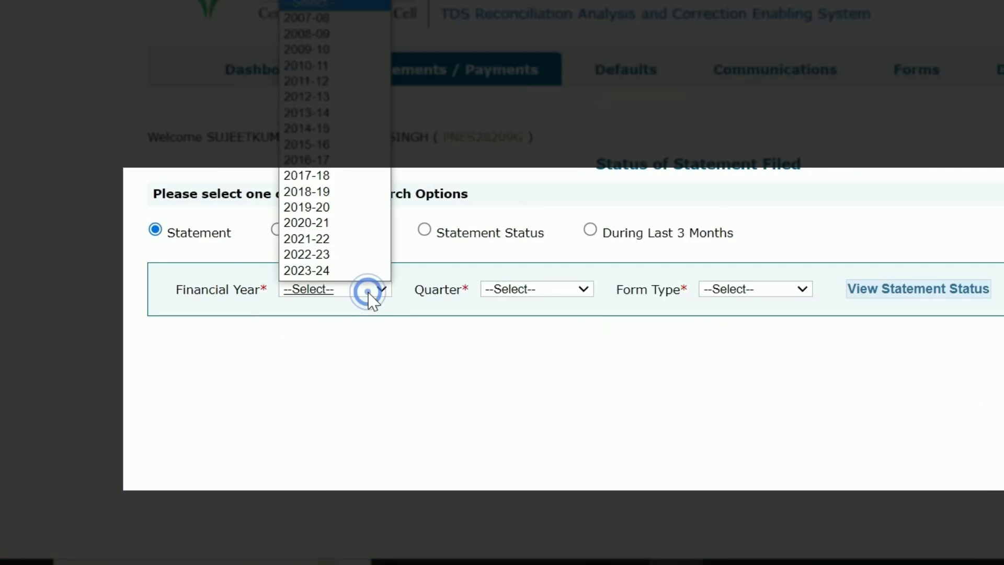
{"action": "left_click", "coordinate": [296, 256]}
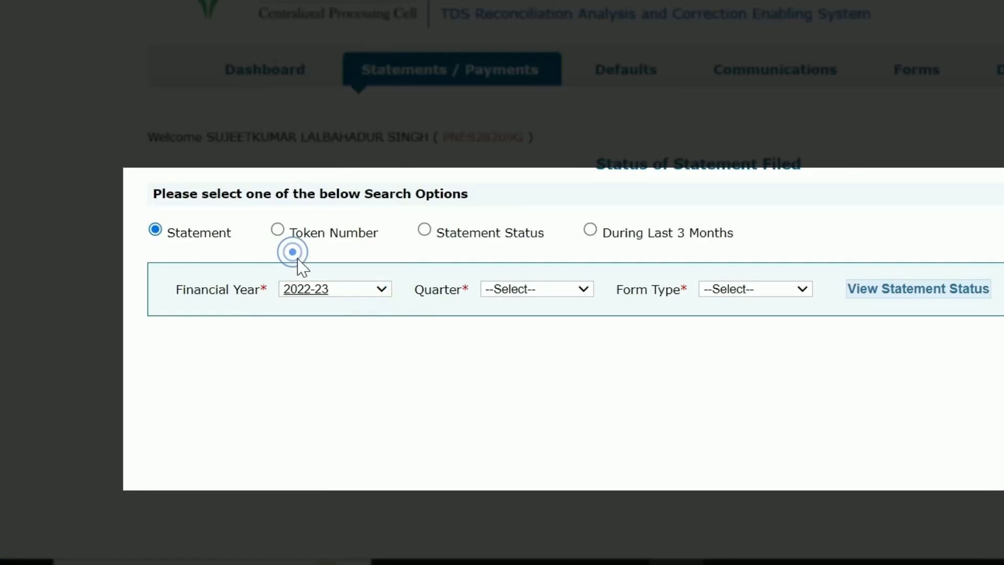
{"action": "left_click", "coordinate": [557, 290]}
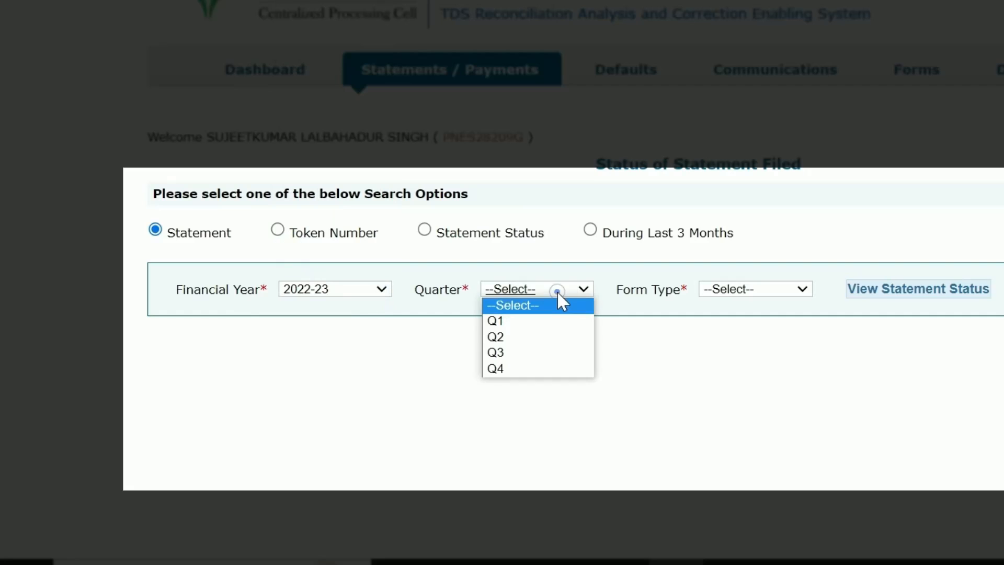
{"action": "left_click", "coordinate": [501, 368]}
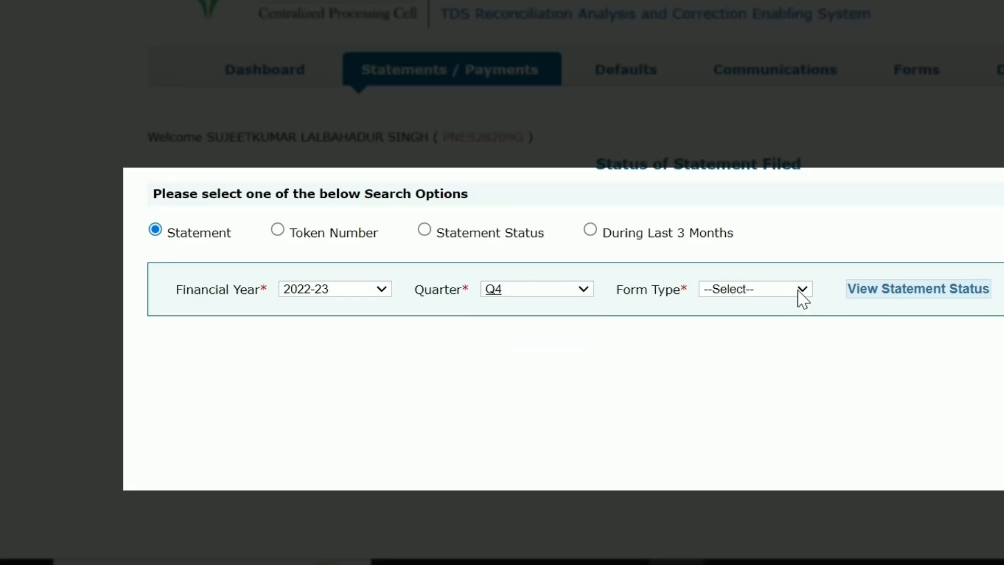
{"action": "left_click", "coordinate": [800, 290]}
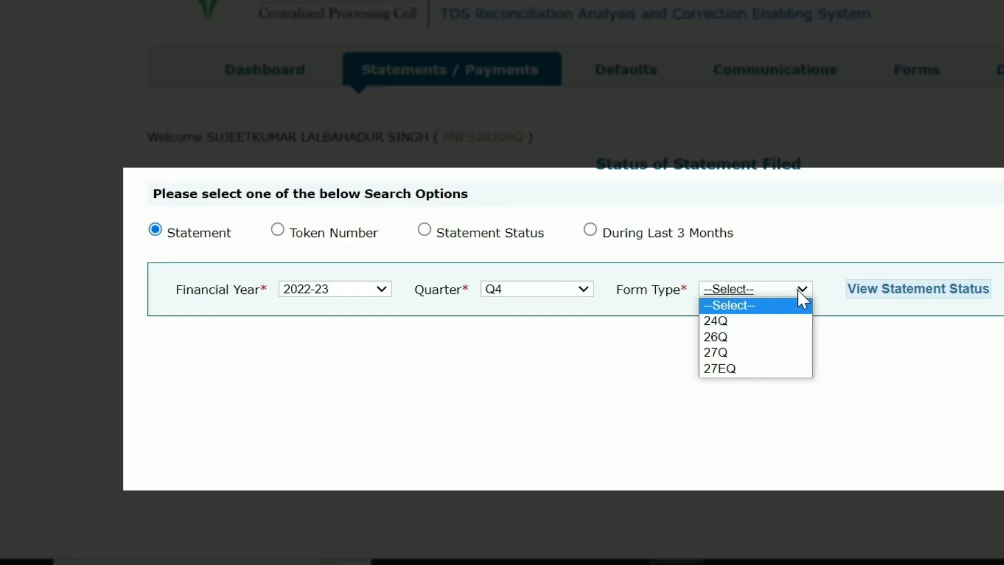
{"action": "left_click", "coordinate": [715, 339]}
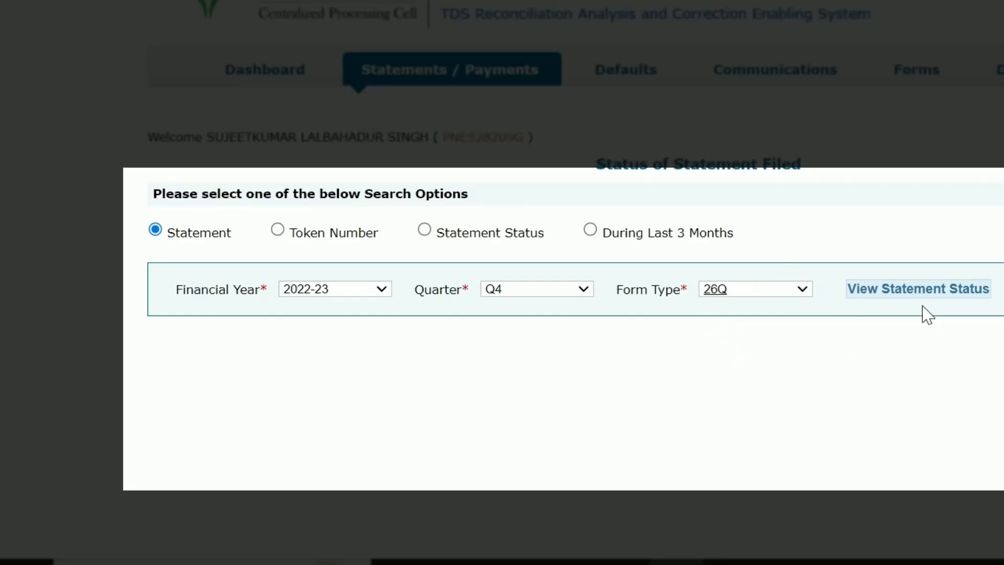
{"action": "left_click", "coordinate": [897, 292]}
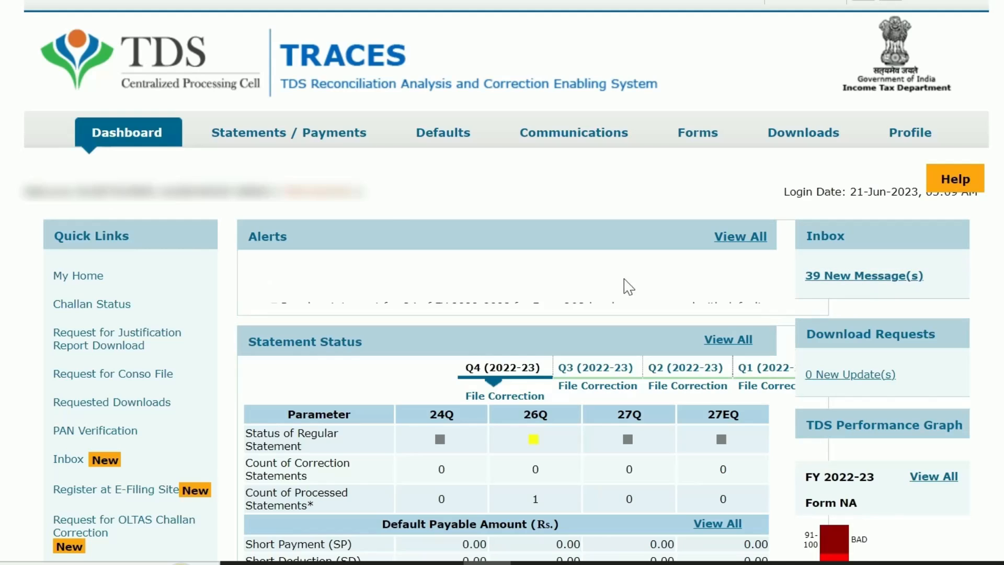
Look up the deductee's deduction details by PAN for FY 2022-23, Q4, Form 26Q
{"action": "left_click", "coordinate": [307, 150]}
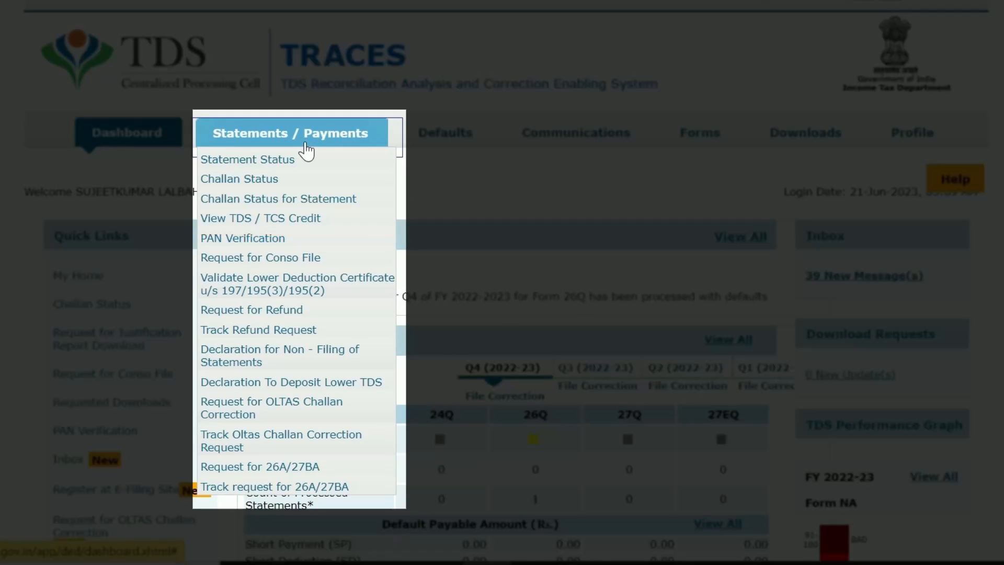
{"action": "left_click", "coordinate": [302, 240]}
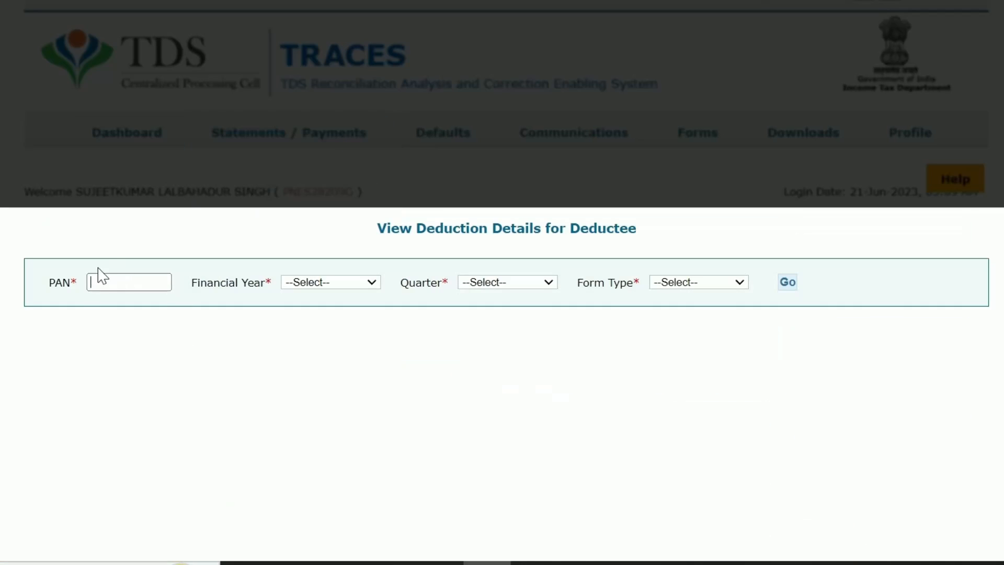
{"action": "left_click", "coordinate": [116, 278]}
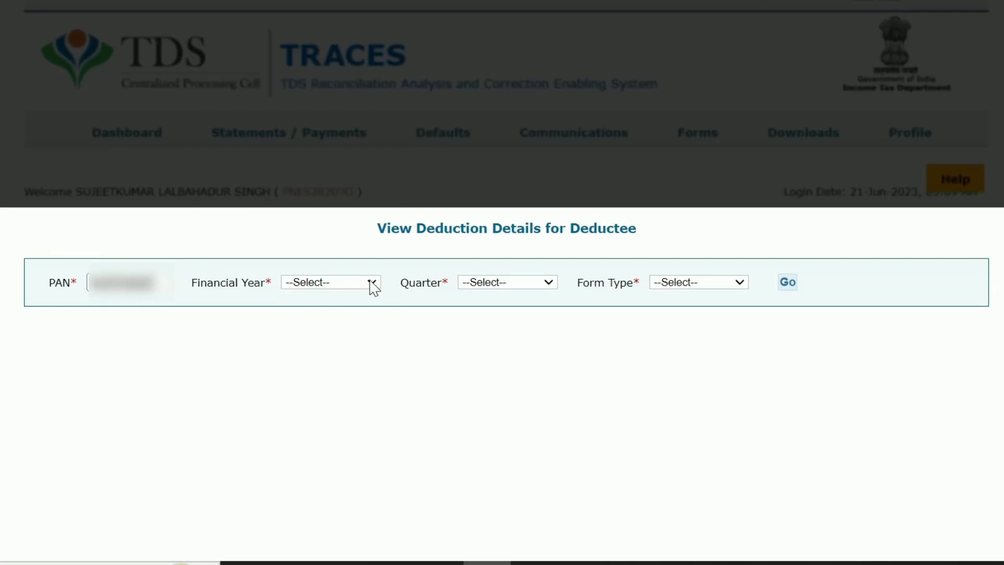
{"action": "left_click", "coordinate": [371, 282]}
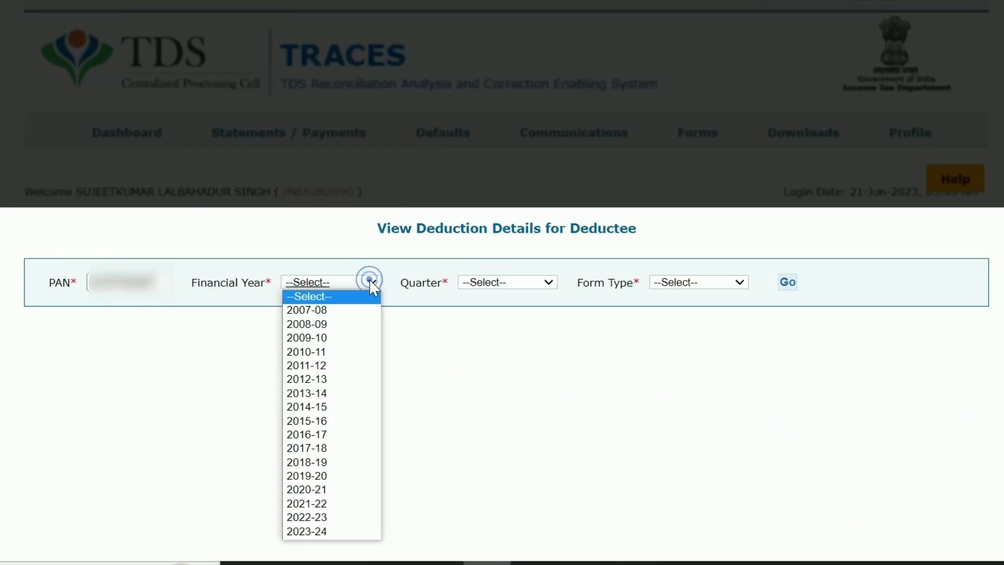
{"action": "left_click", "coordinate": [325, 518]}
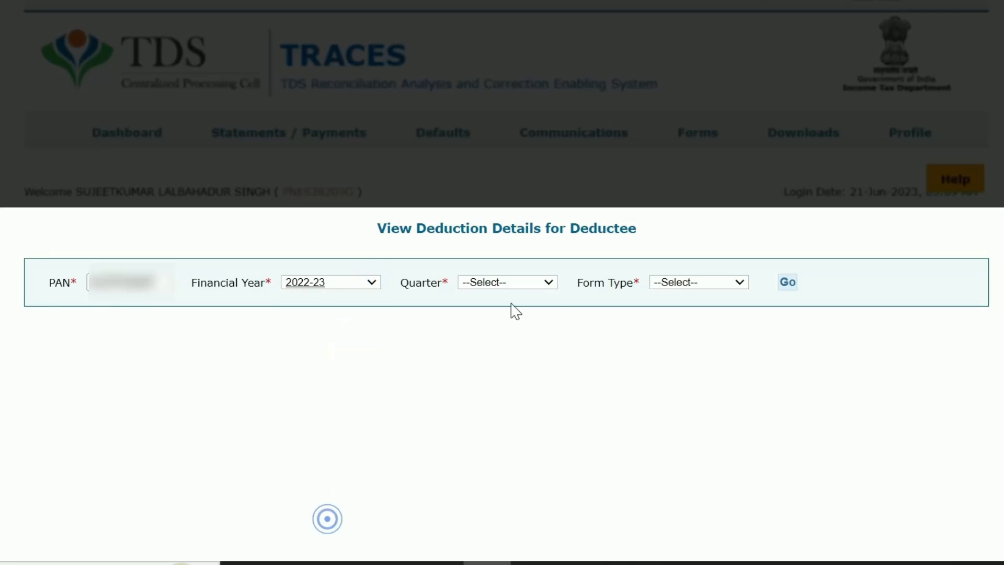
{"action": "left_click", "coordinate": [528, 282]}
{"action": "left_click", "coordinate": [472, 351]}
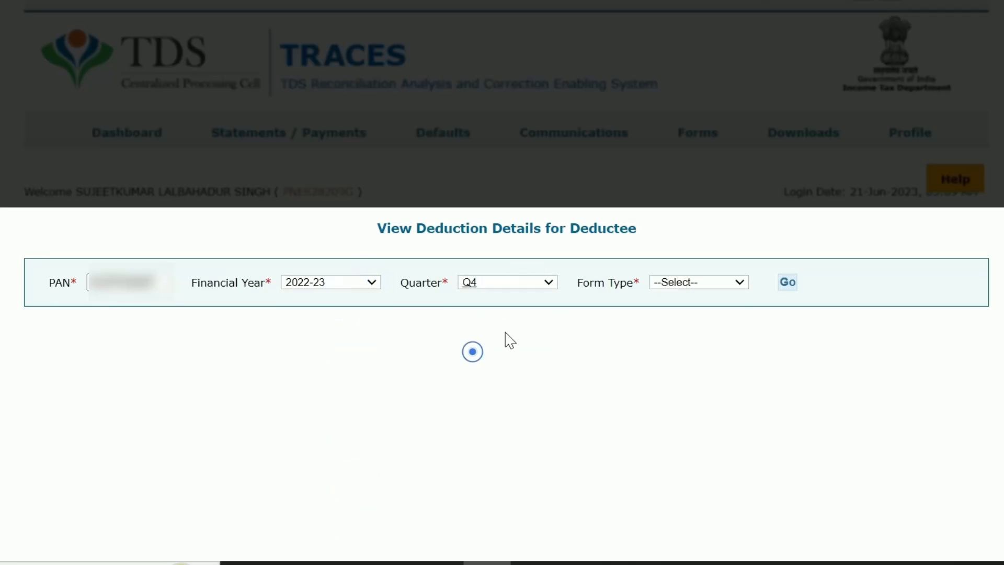
{"action": "left_click", "coordinate": [739, 285]}
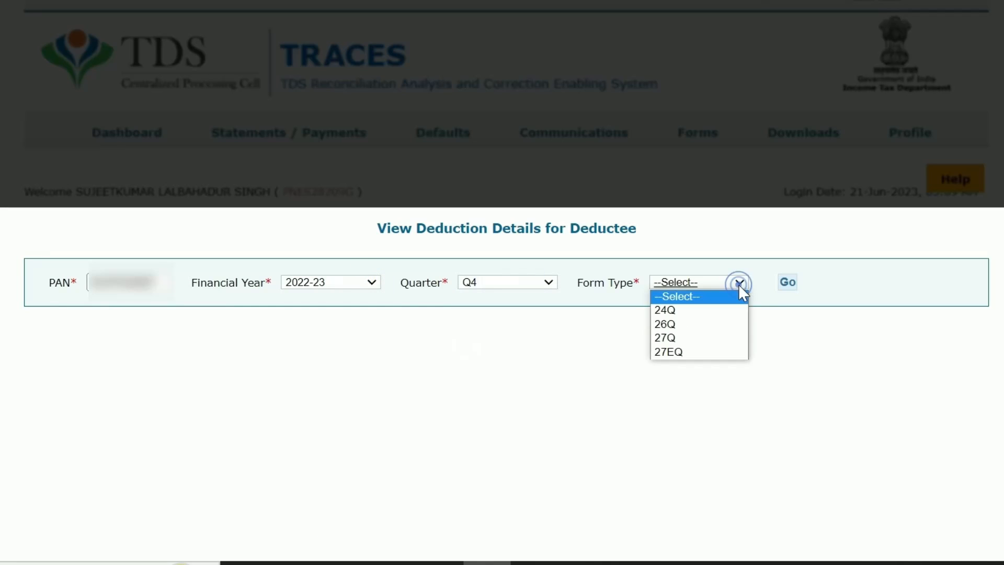
{"action": "left_click", "coordinate": [667, 324]}
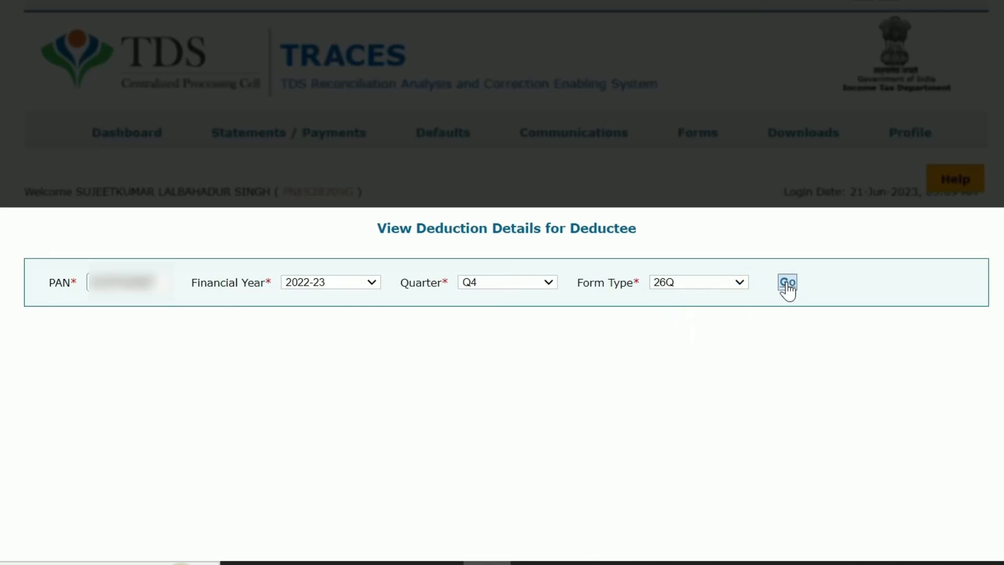
{"action": "left_click", "coordinate": [788, 283]}
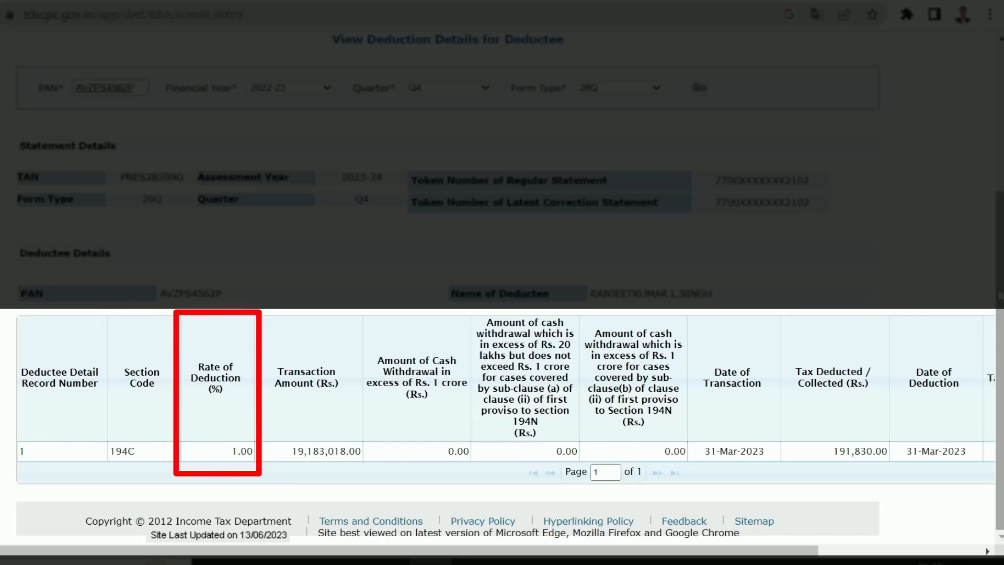
{"action": "scroll", "coordinate": [766, 513], "scroll_direction": "right", "scroll_amount": 4}
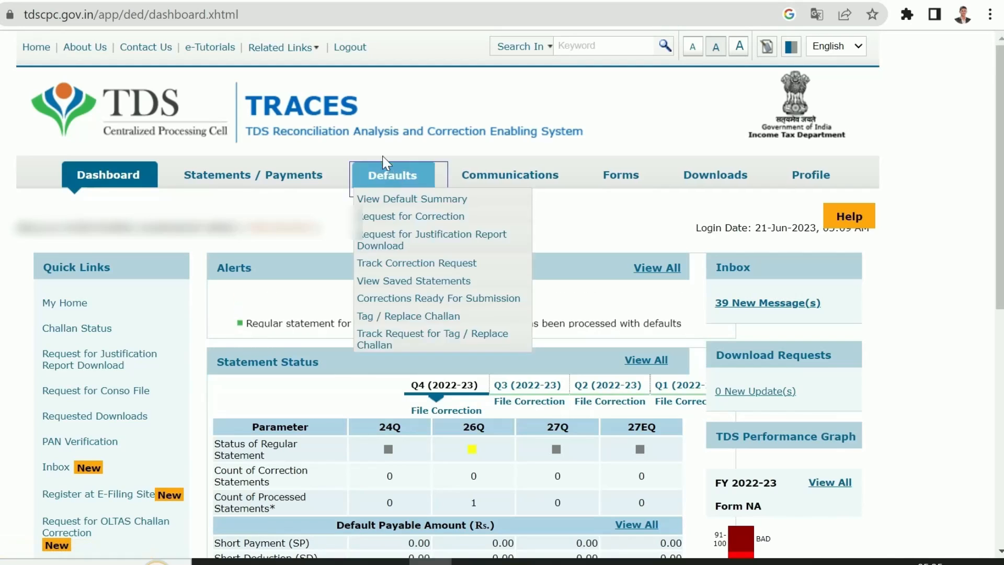
Verify the deductee's saved PAN against Form 26Q on the PAN Verification page
{"action": "mouse_move", "coordinate": [299, 162]}
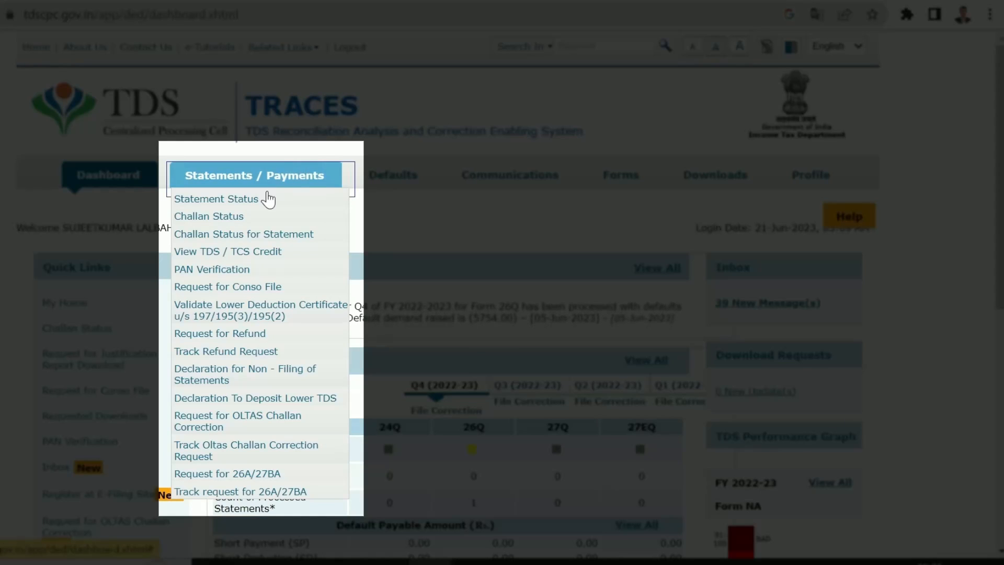
{"action": "left_click", "coordinate": [225, 271]}
{"action": "left_click", "coordinate": [117, 376]}
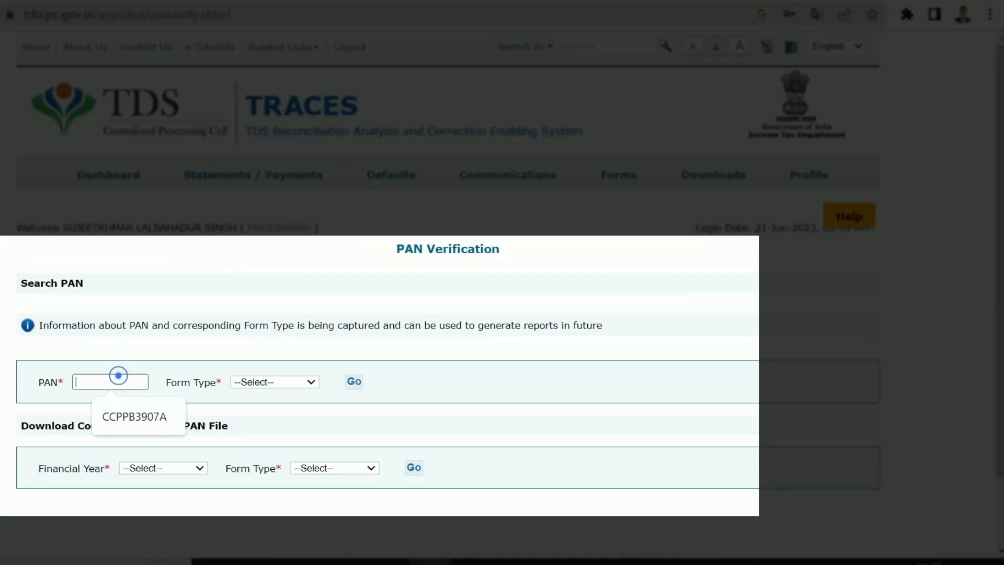
{"action": "left_click", "coordinate": [138, 416]}
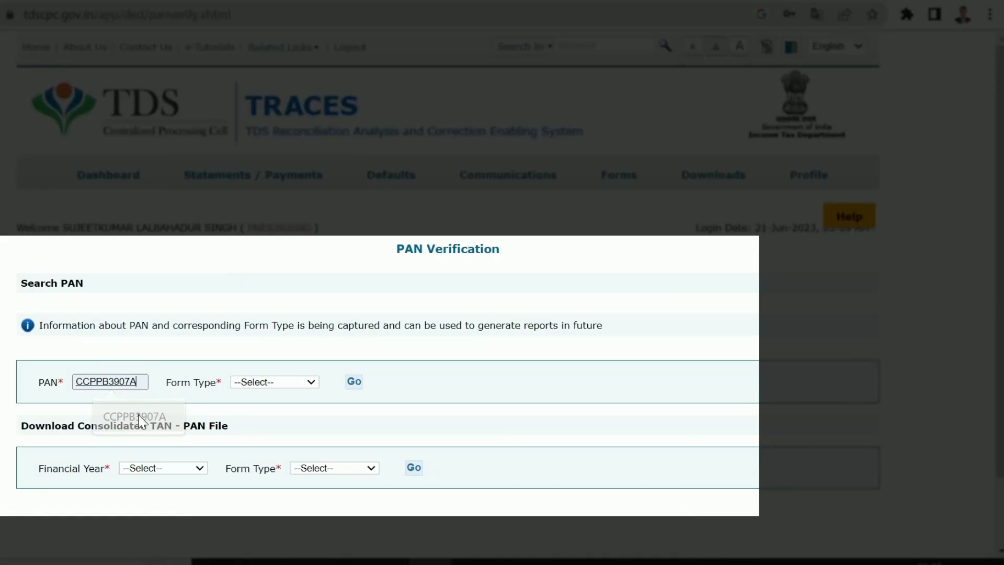
{"action": "left_click", "coordinate": [303, 384]}
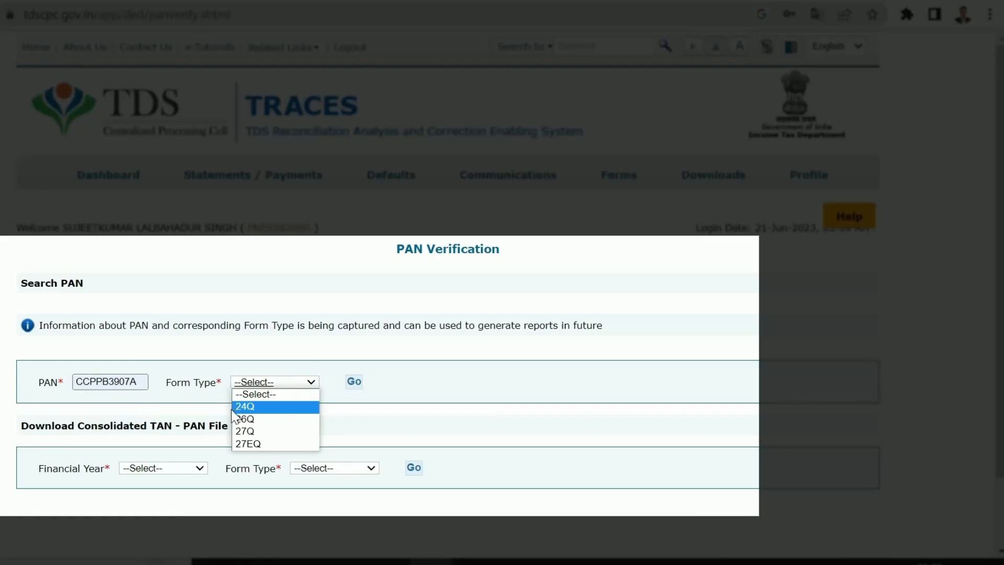
{"action": "left_click", "coordinate": [256, 419]}
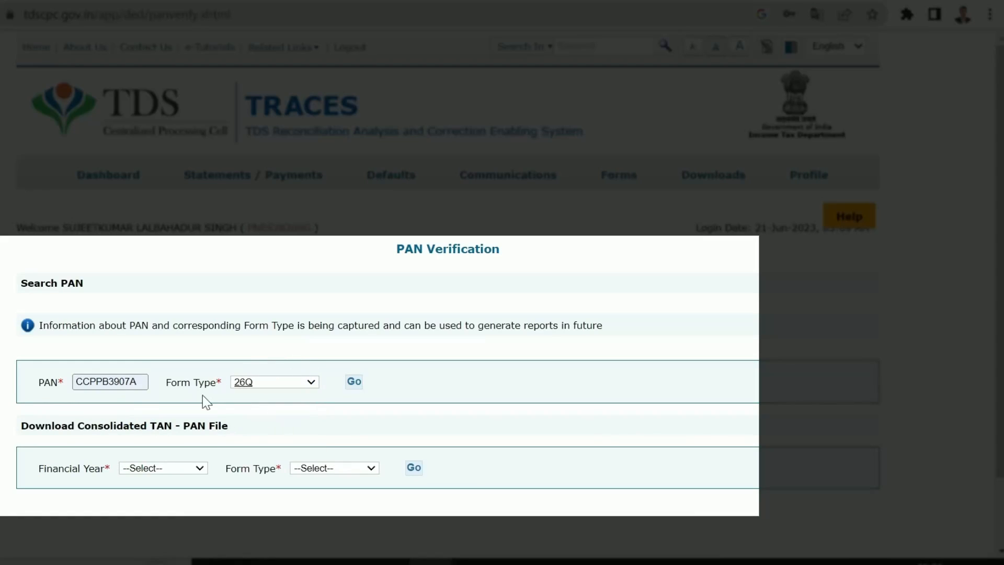
{"action": "left_click", "coordinate": [354, 381]}
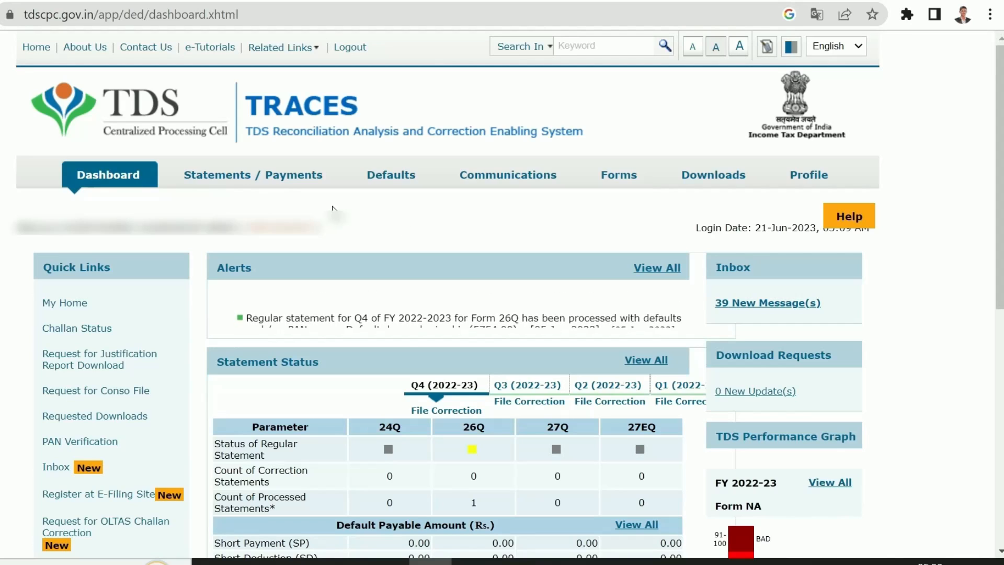
Add a non-filing declaration entry: FY 2022-23, Q1, Form 26Q, reason 'No Payment made / Credited to Deductee'
{"action": "mouse_move", "coordinate": [271, 180]}
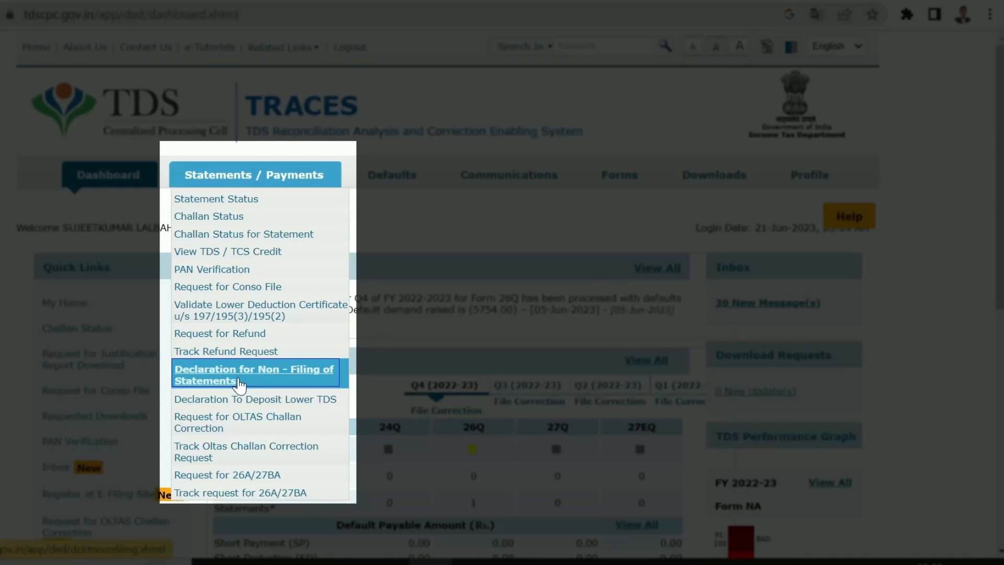
{"action": "left_click", "coordinate": [239, 382]}
{"action": "left_click", "coordinate": [198, 350]}
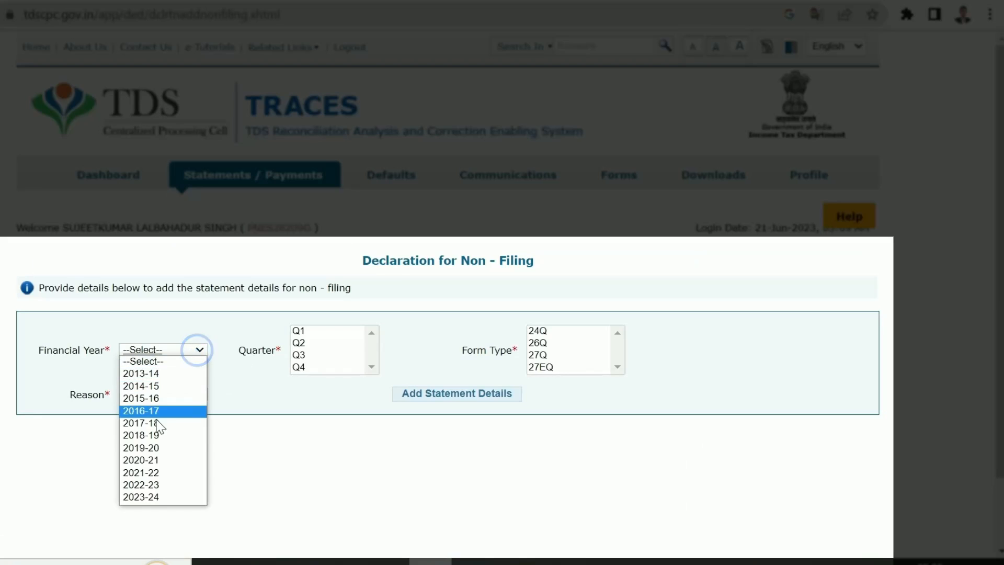
{"action": "left_click", "coordinate": [152, 486]}
{"action": "left_click", "coordinate": [303, 332]}
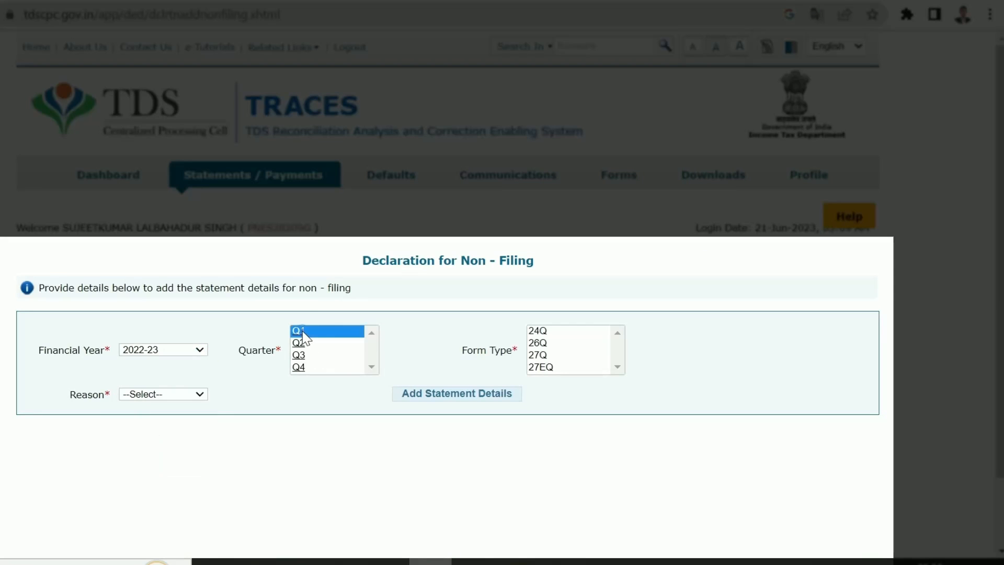
{"action": "left_click", "coordinate": [539, 343]}
{"action": "left_click", "coordinate": [201, 395]}
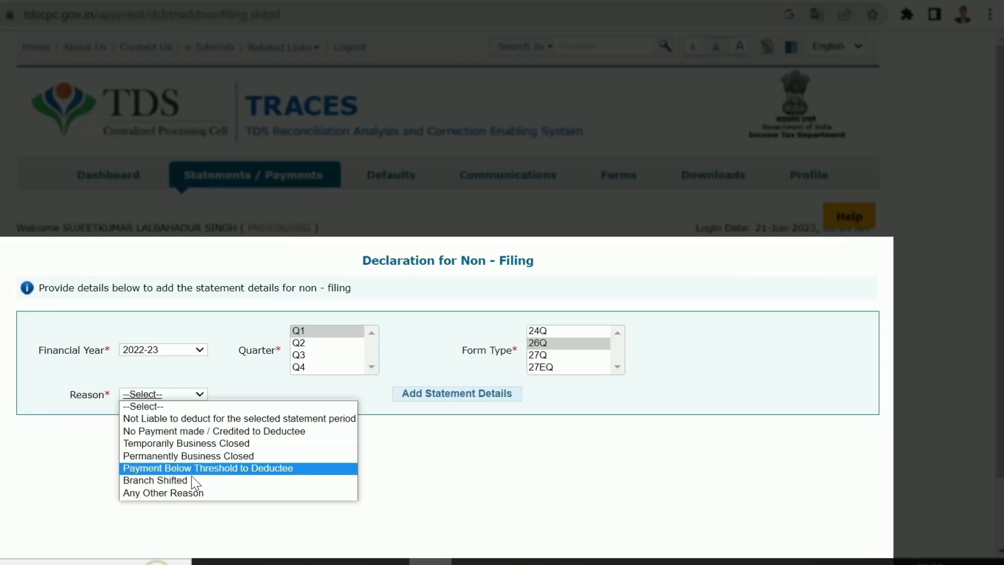
{"action": "left_click", "coordinate": [184, 431]}
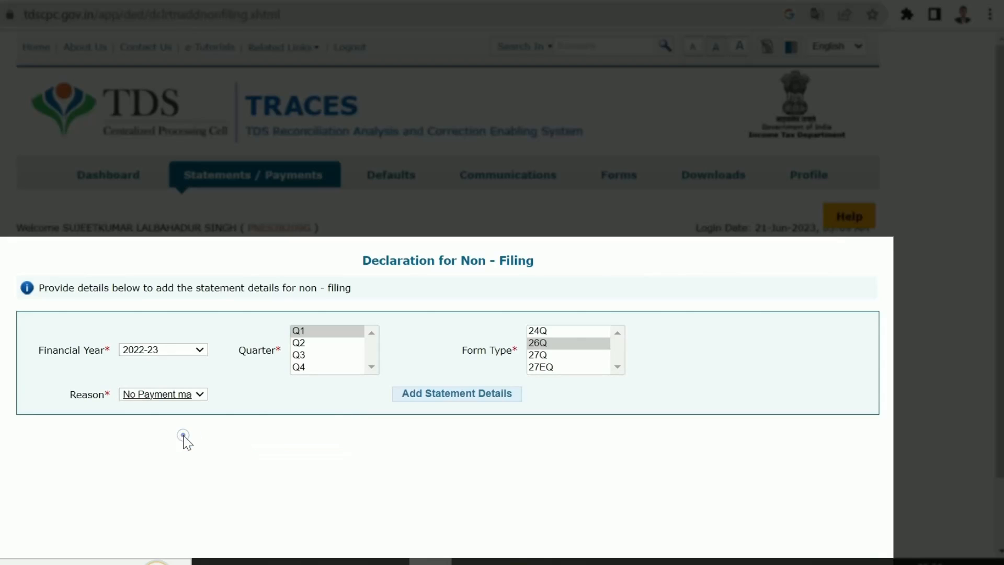
{"action": "left_click", "coordinate": [439, 399]}
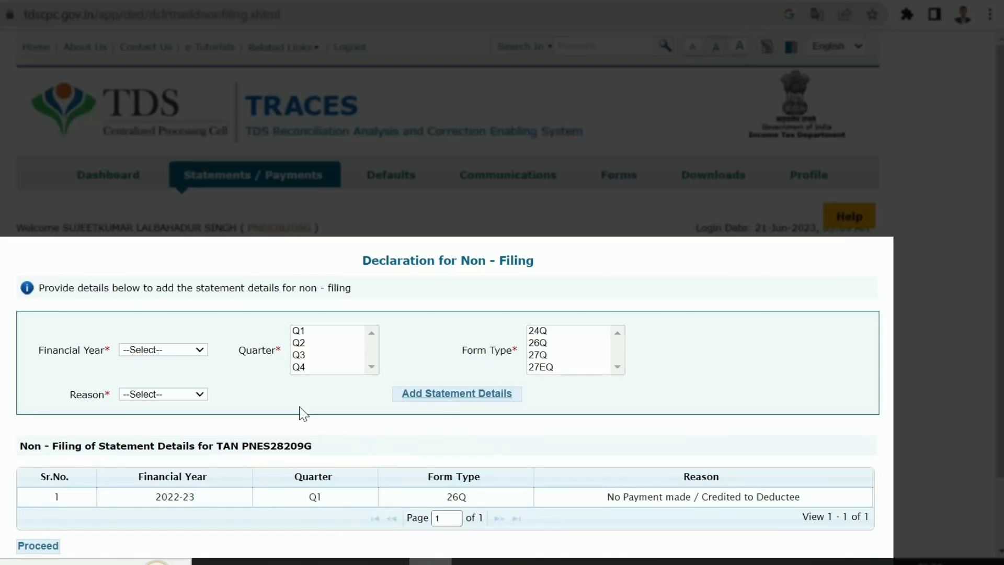
Add a second entry: FY 2022-23, Q2, Form 26Q, reason 'No Payment made / Credited to Deductee'
{"action": "left_click", "coordinate": [198, 350]}
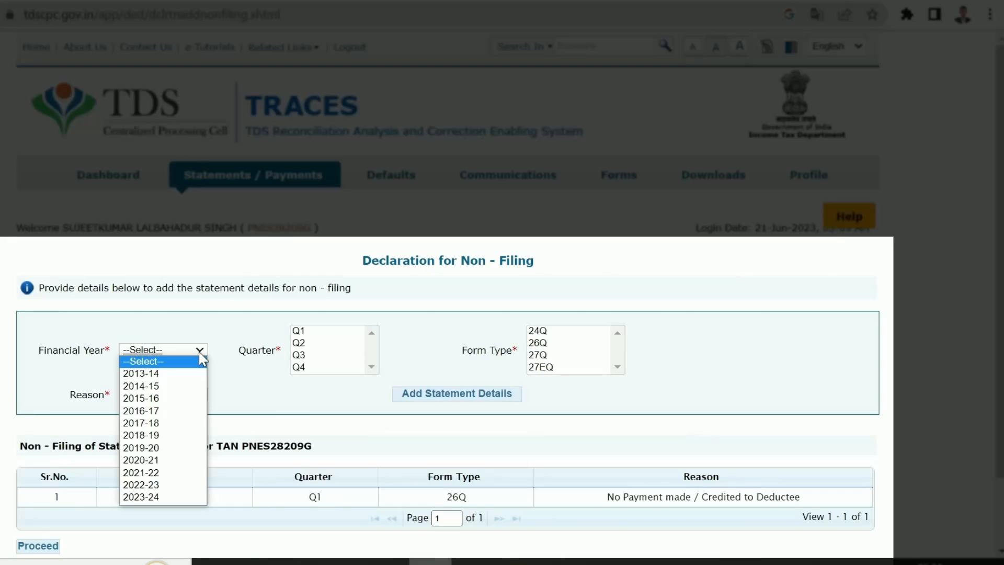
{"action": "left_click", "coordinate": [142, 485]}
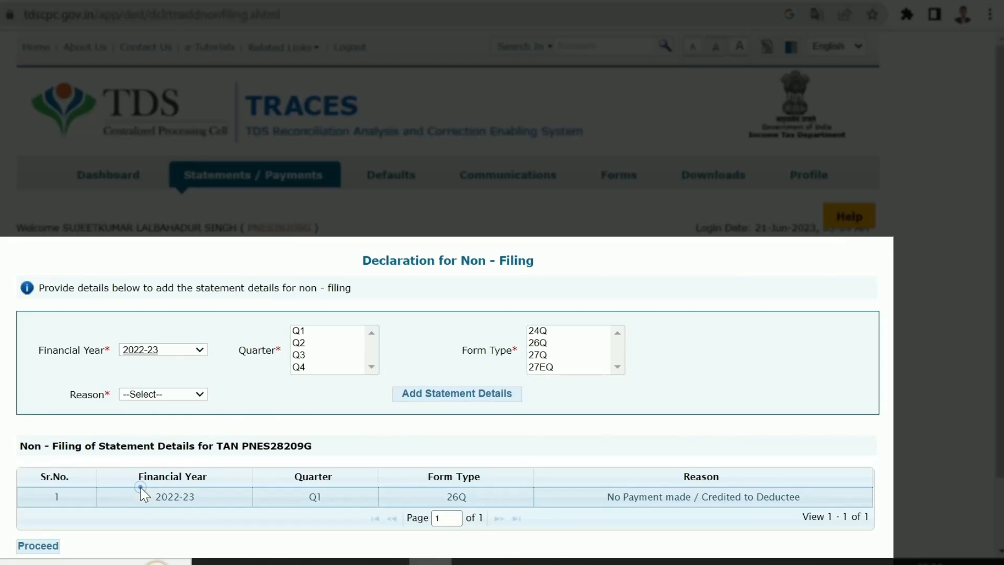
{"action": "left_click", "coordinate": [302, 344]}
{"action": "left_click", "coordinate": [562, 344]}
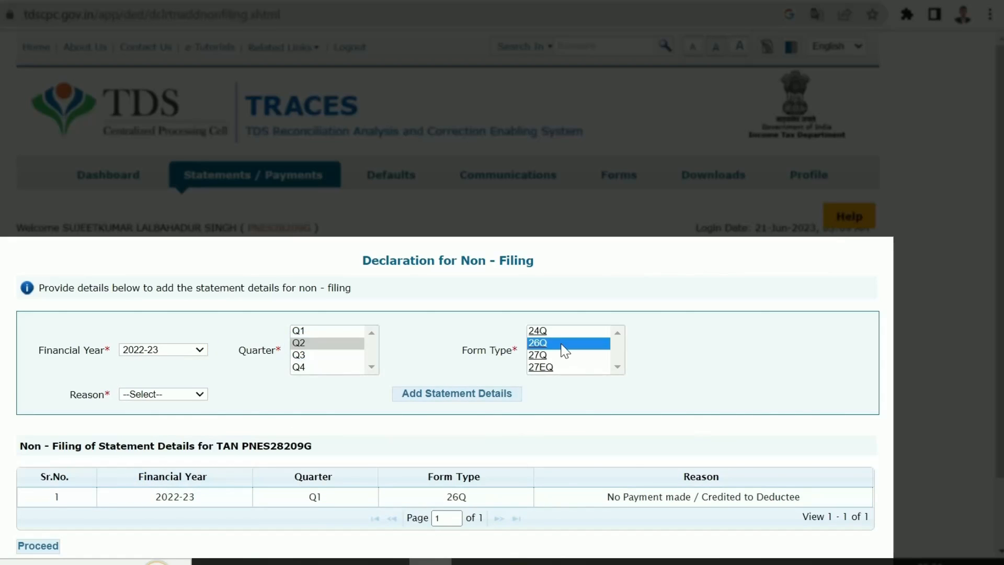
{"action": "left_click", "coordinate": [193, 394]}
{"action": "left_click", "coordinate": [181, 432]}
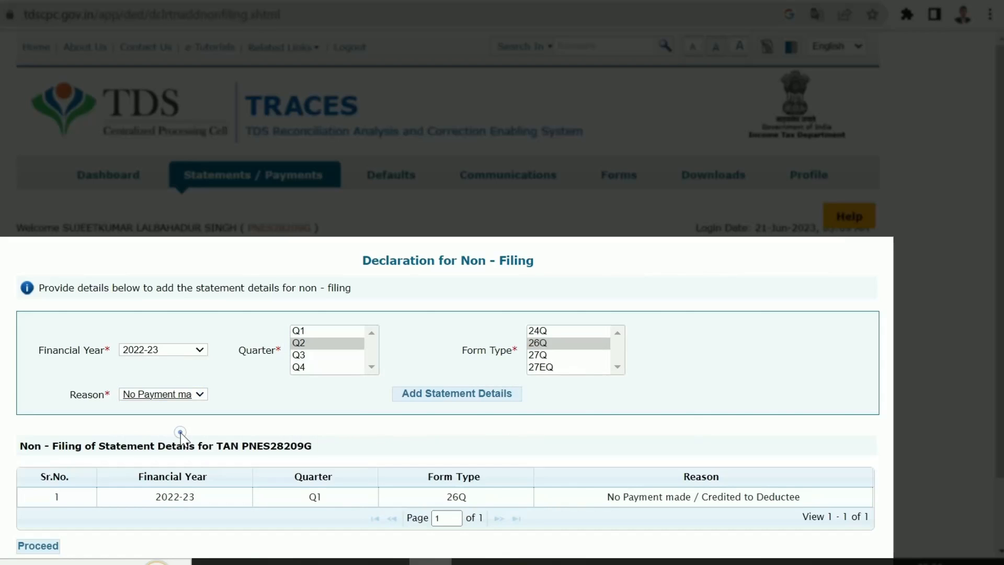
{"action": "left_click", "coordinate": [465, 399]}
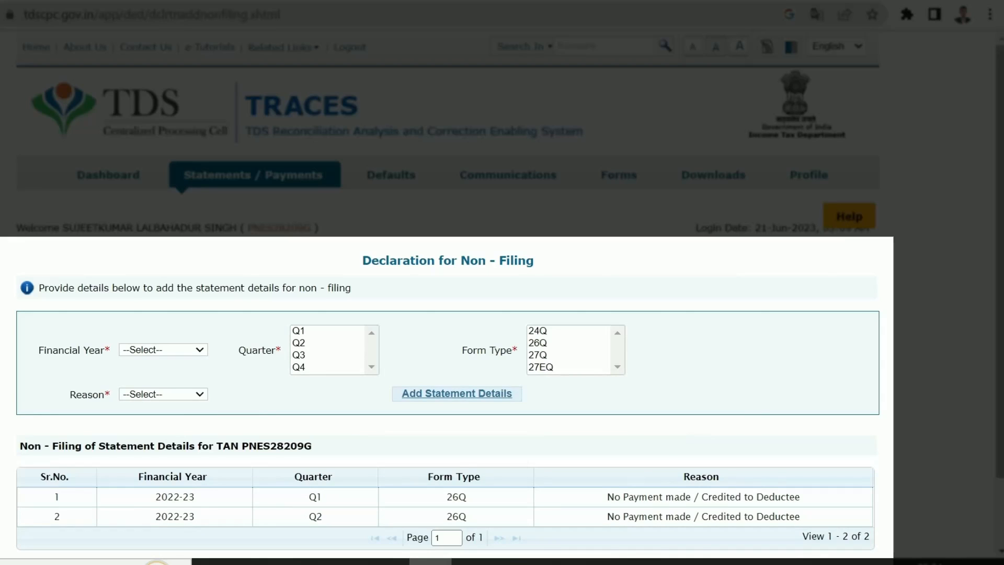
Proceed, tick all four declaration terms, and agree to reach the verification details
{"action": "scroll", "coordinate": [74, 478], "scroll_direction": "down", "scroll_amount": 2}
{"action": "left_click", "coordinate": [36, 482]}
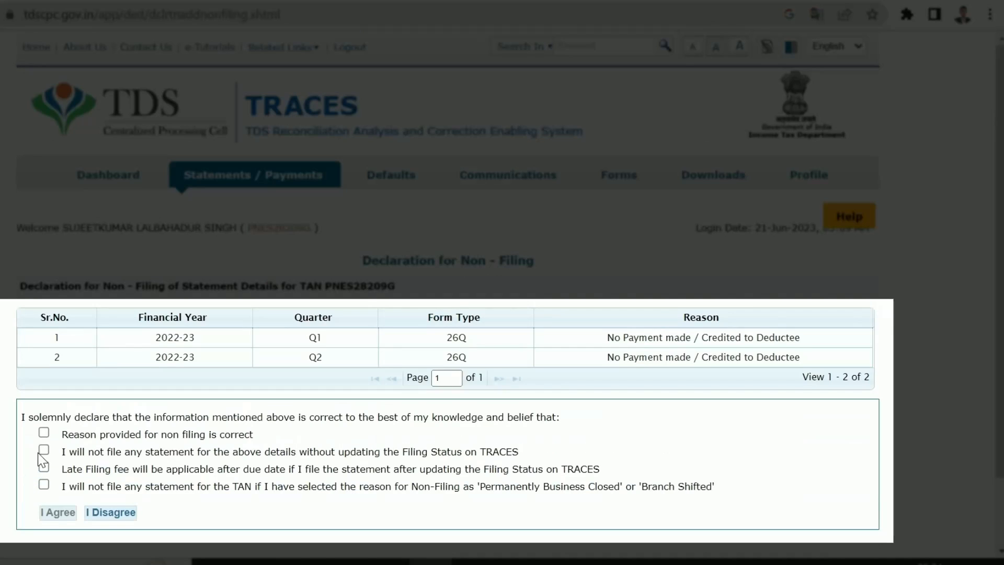
{"action": "left_click", "coordinate": [44, 432]}
{"action": "left_click", "coordinate": [44, 449]}
{"action": "left_click", "coordinate": [43, 467]}
{"action": "left_click", "coordinate": [44, 485]}
{"action": "left_click", "coordinate": [58, 511]}
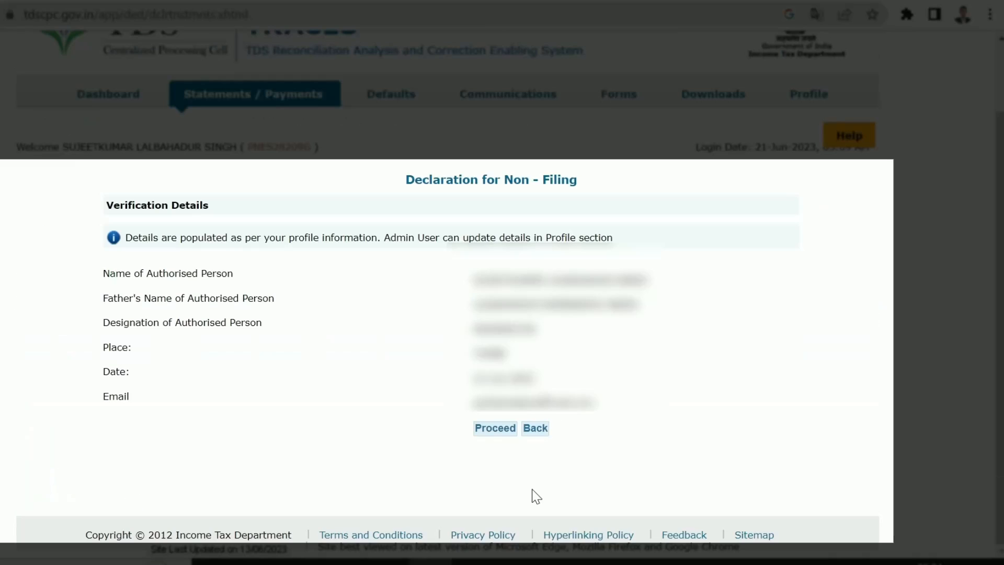